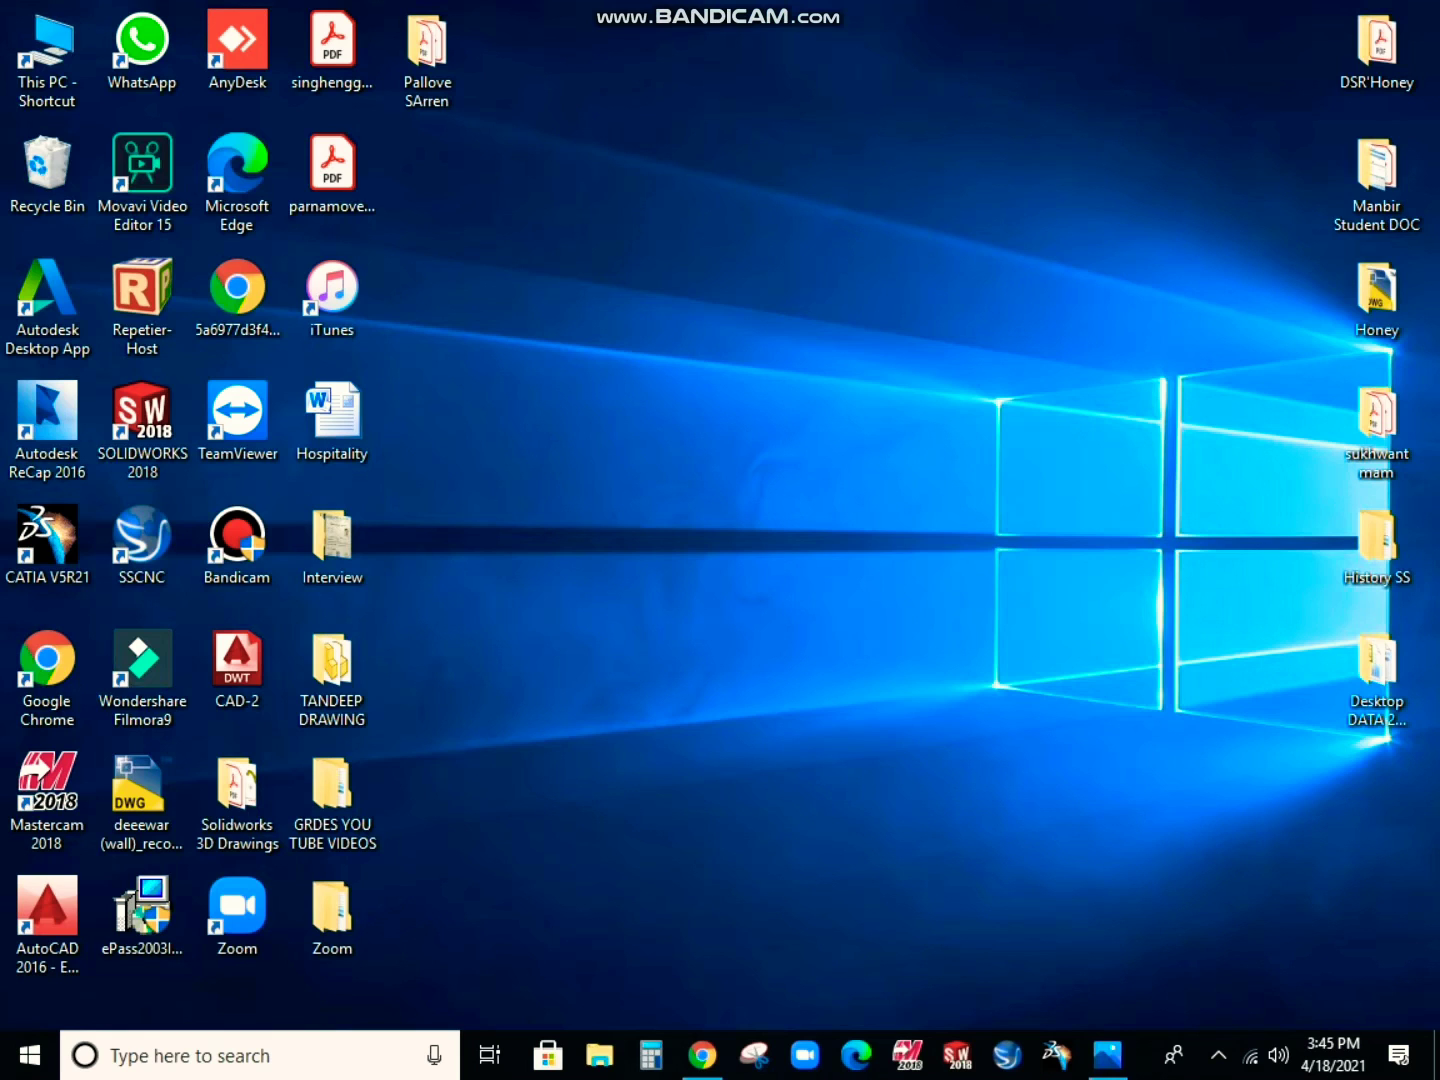
Glance at the L-link reference drawing, hide it, and launch AutoCAD 2016 from the desktop
click(1107, 1055)
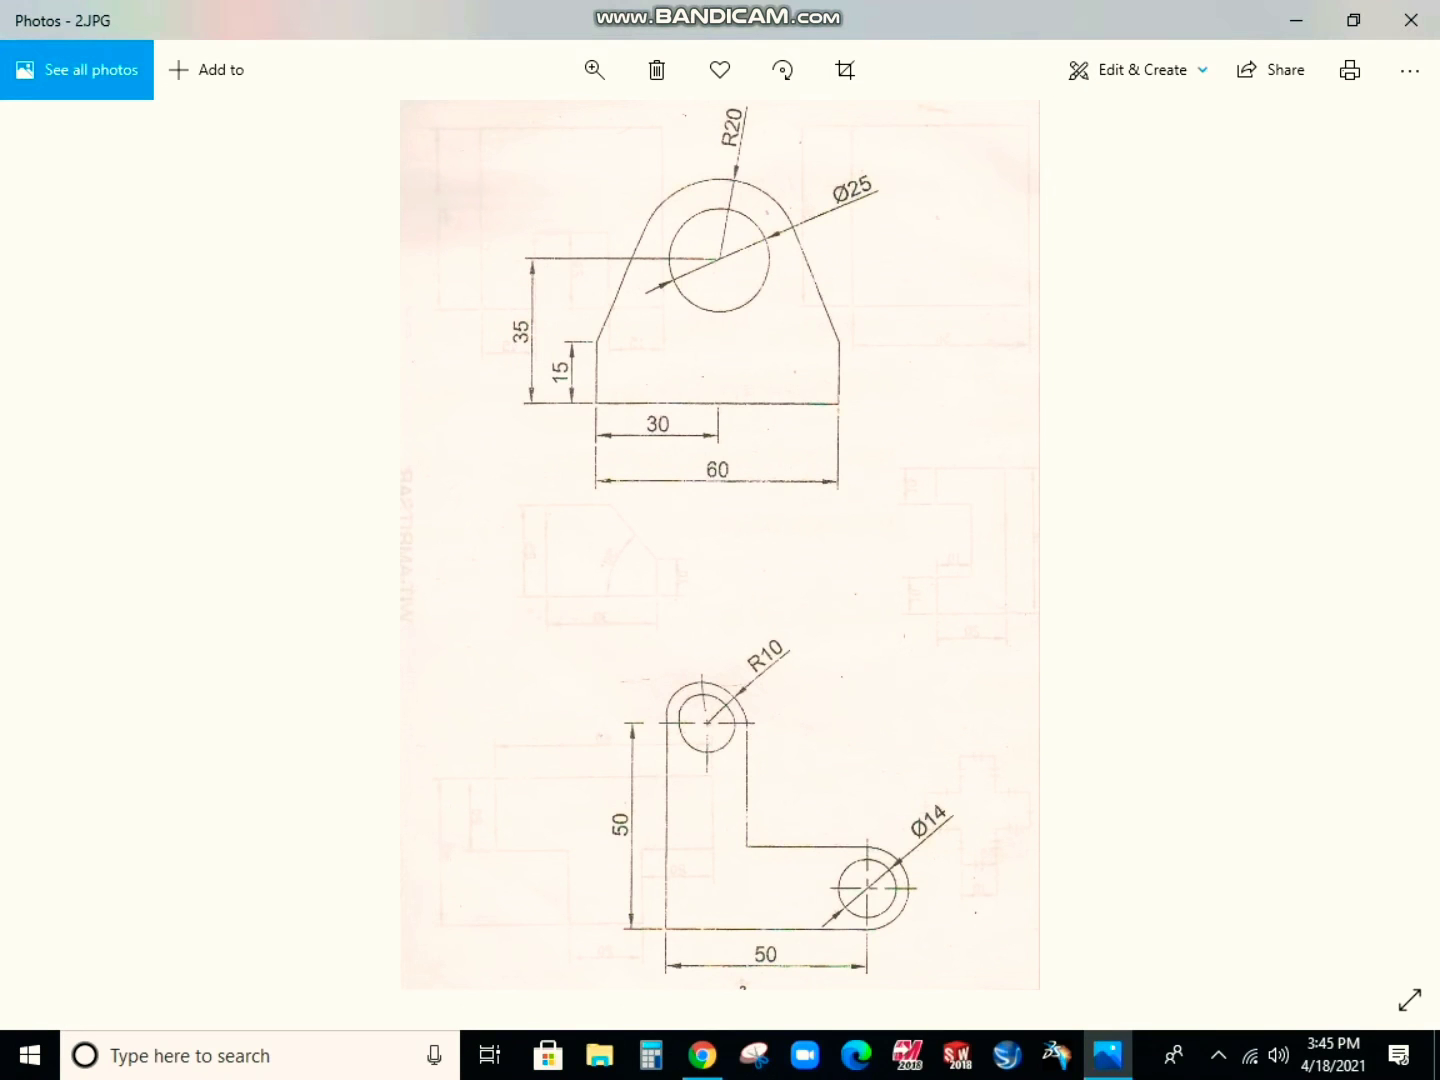
click(1296, 20)
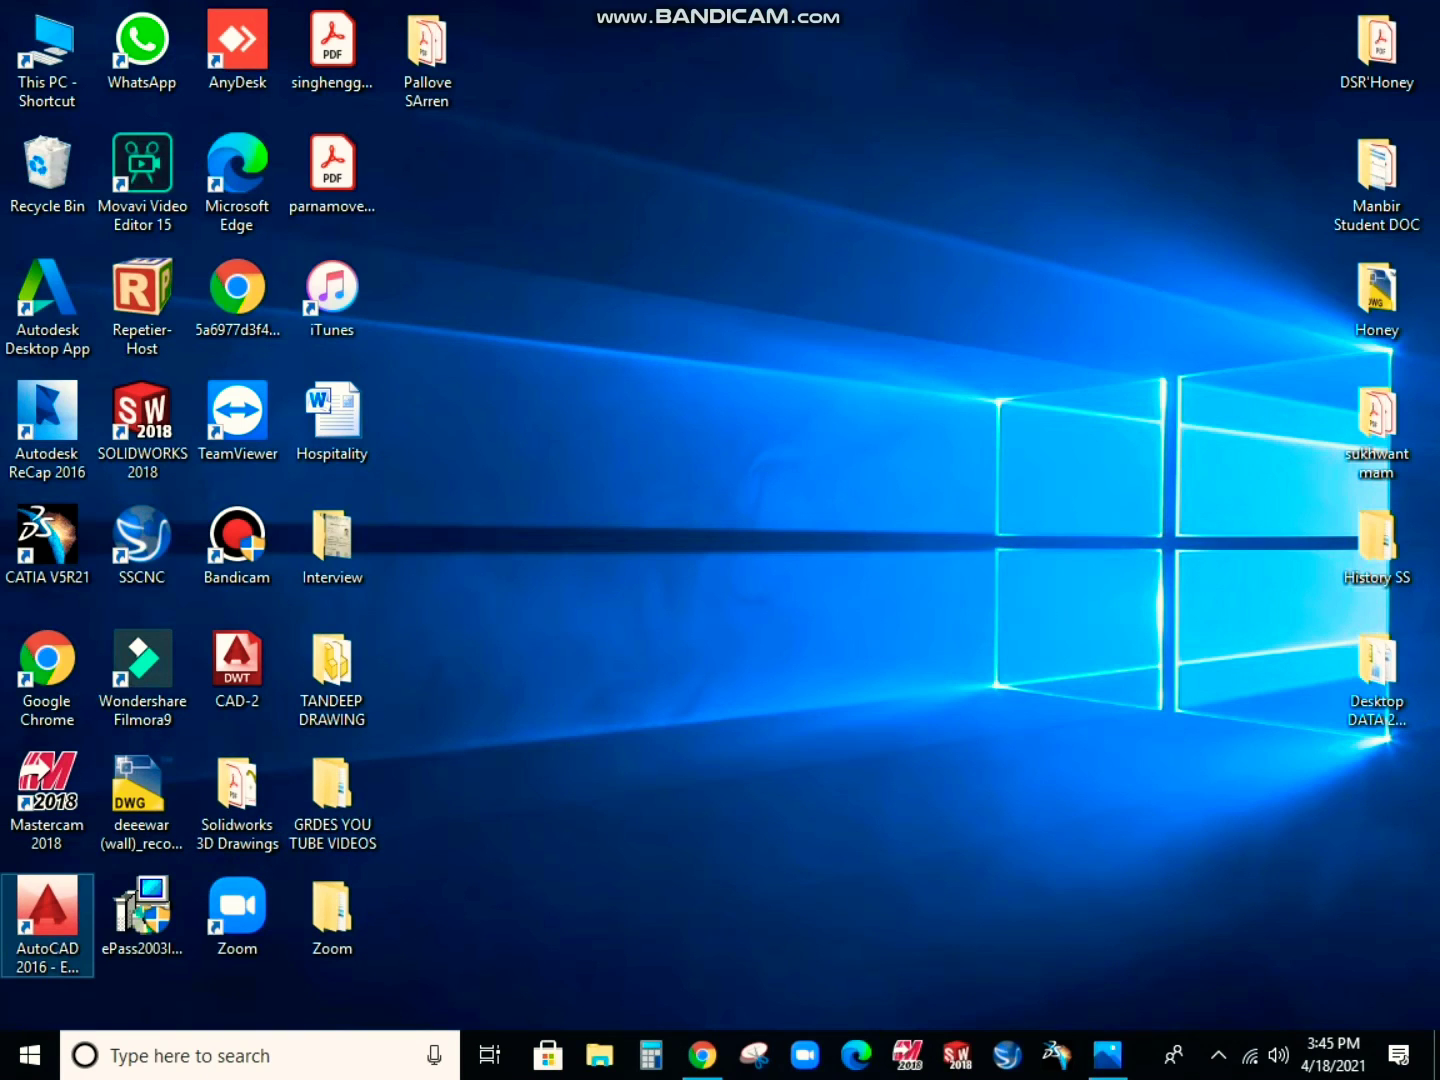
double_click(47, 915)
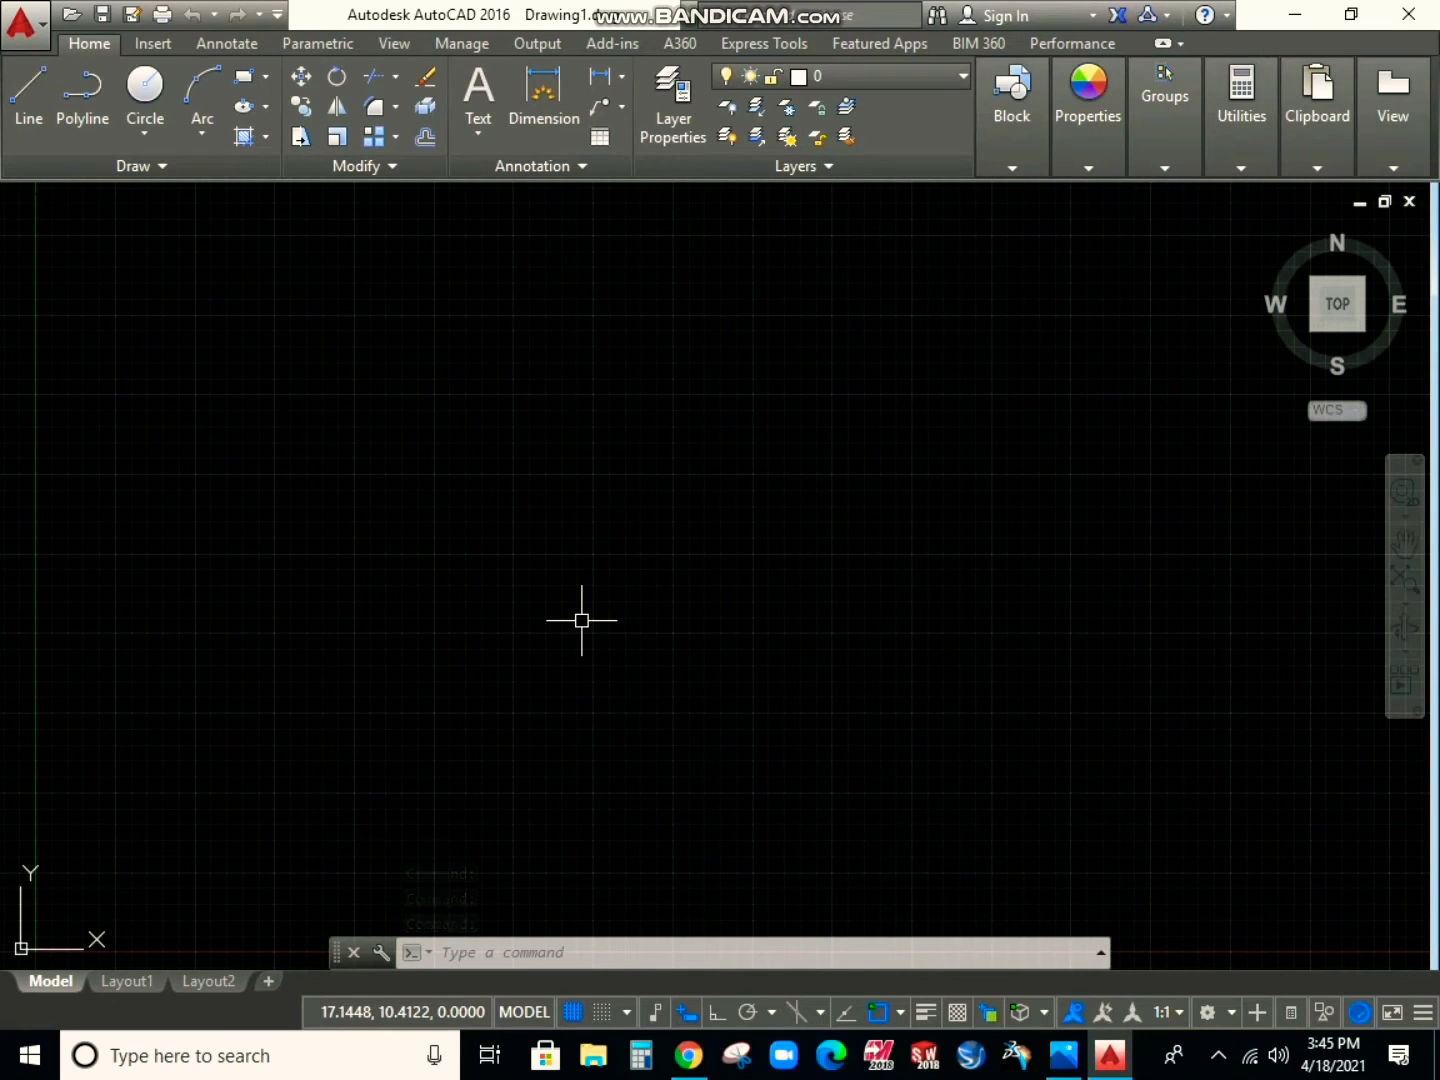
Use UNITS to set length and angle precision to 0.00 and insertion scale to Millimeters
text(UNITS)
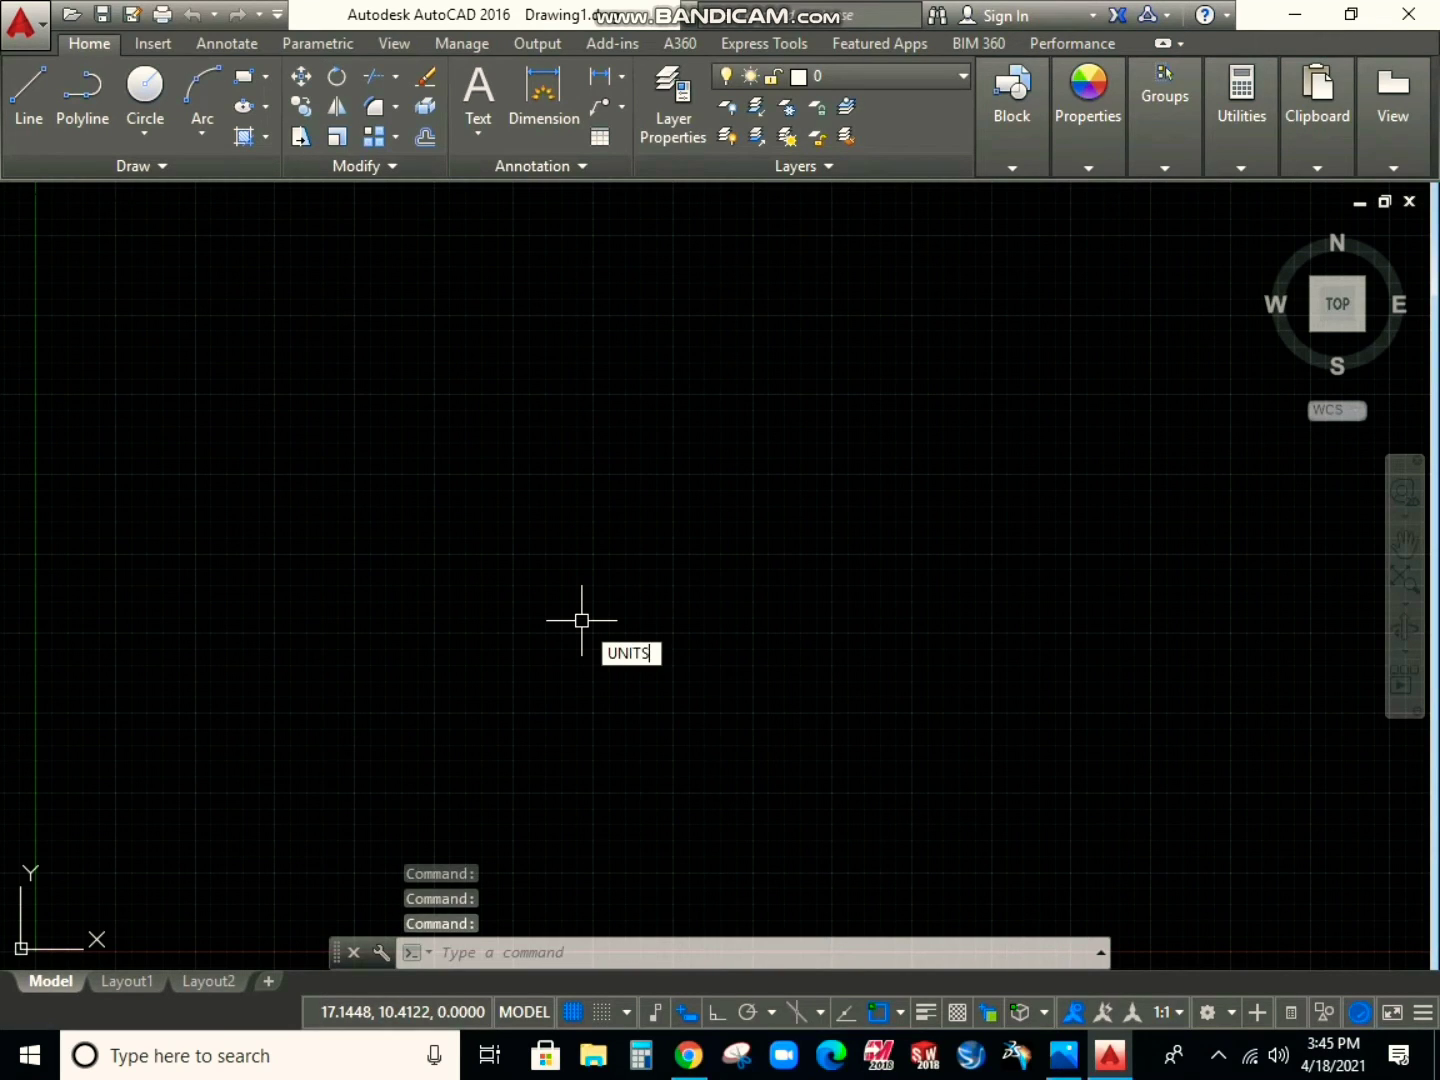
key(Return)
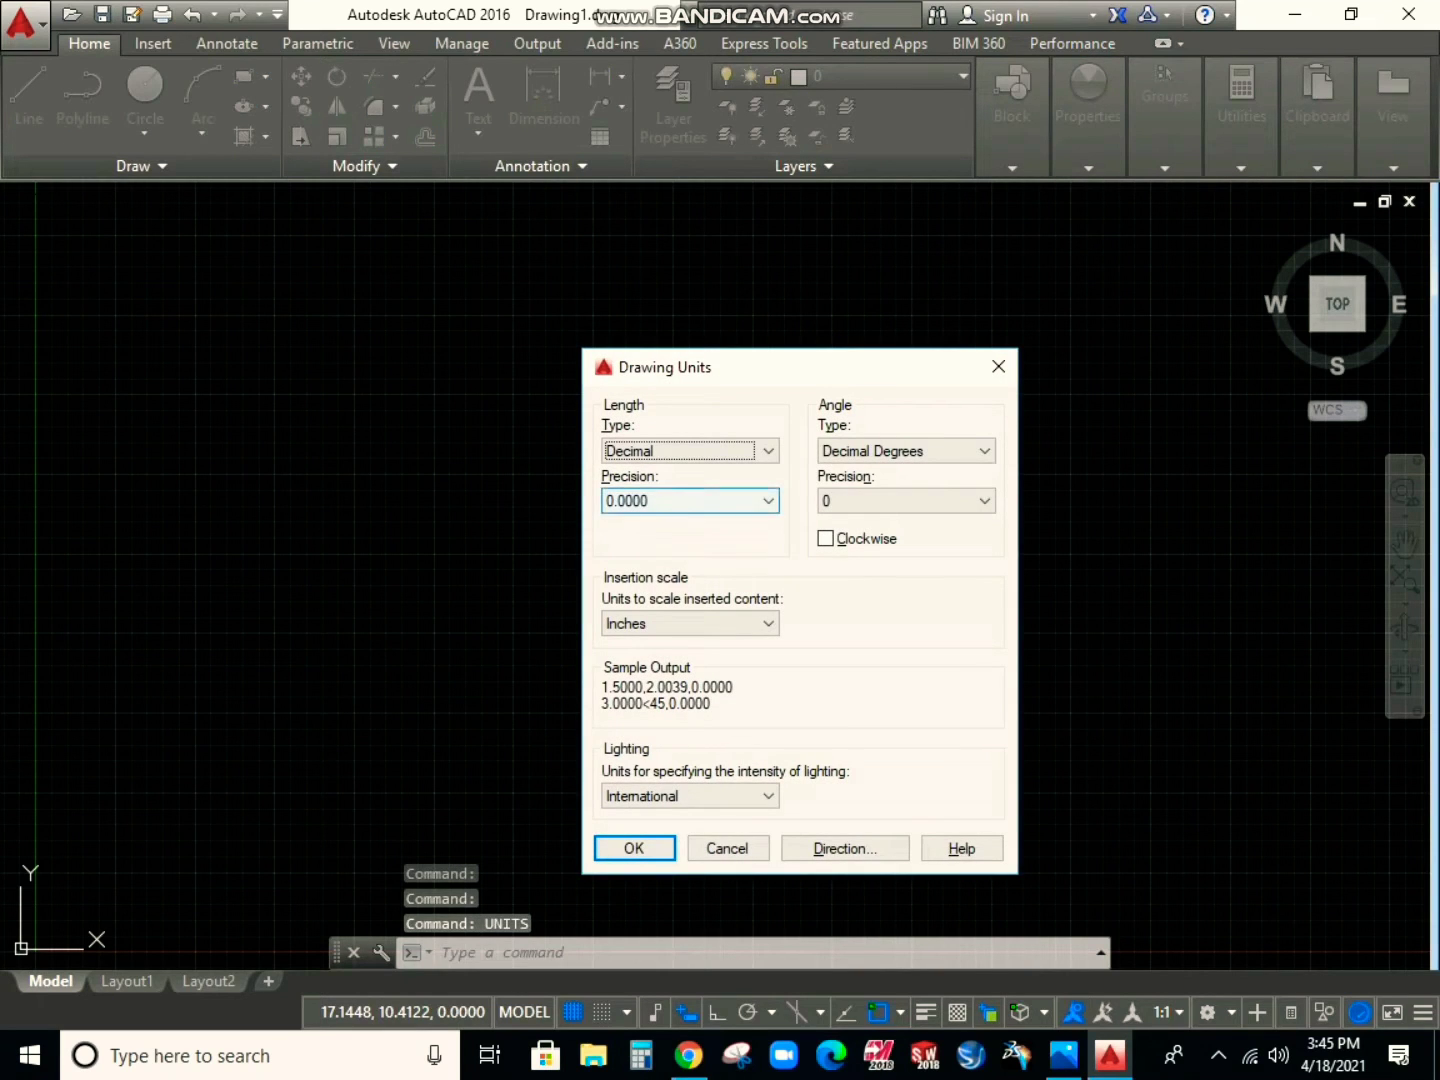
click(768, 500)
click(690, 555)
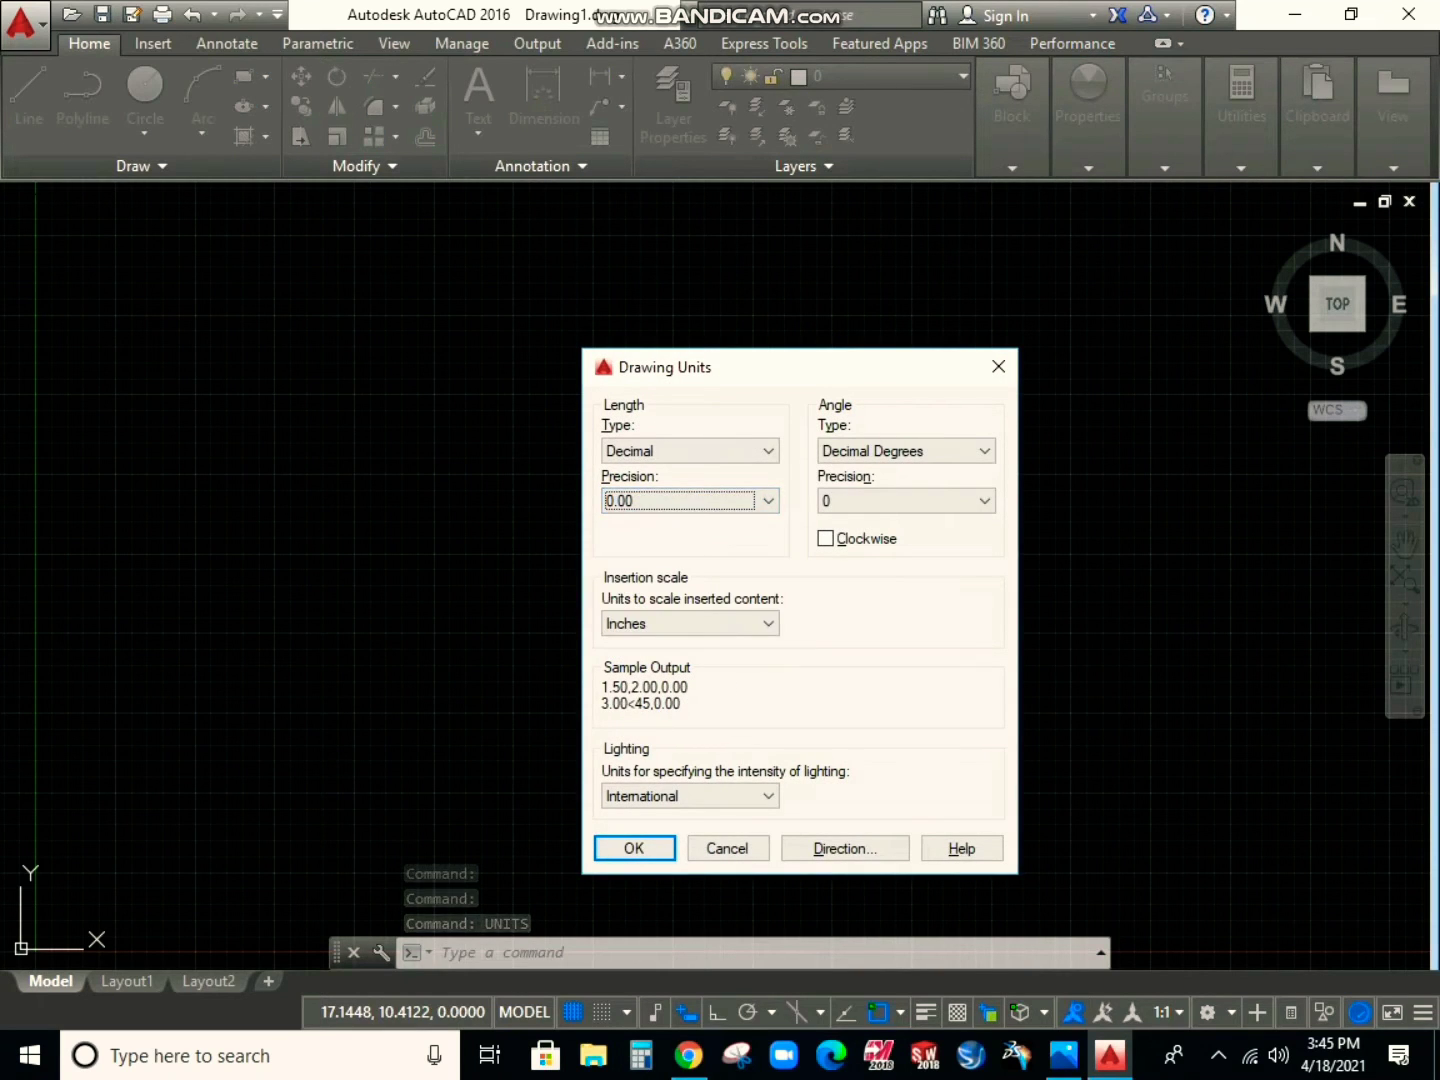
click(985, 500)
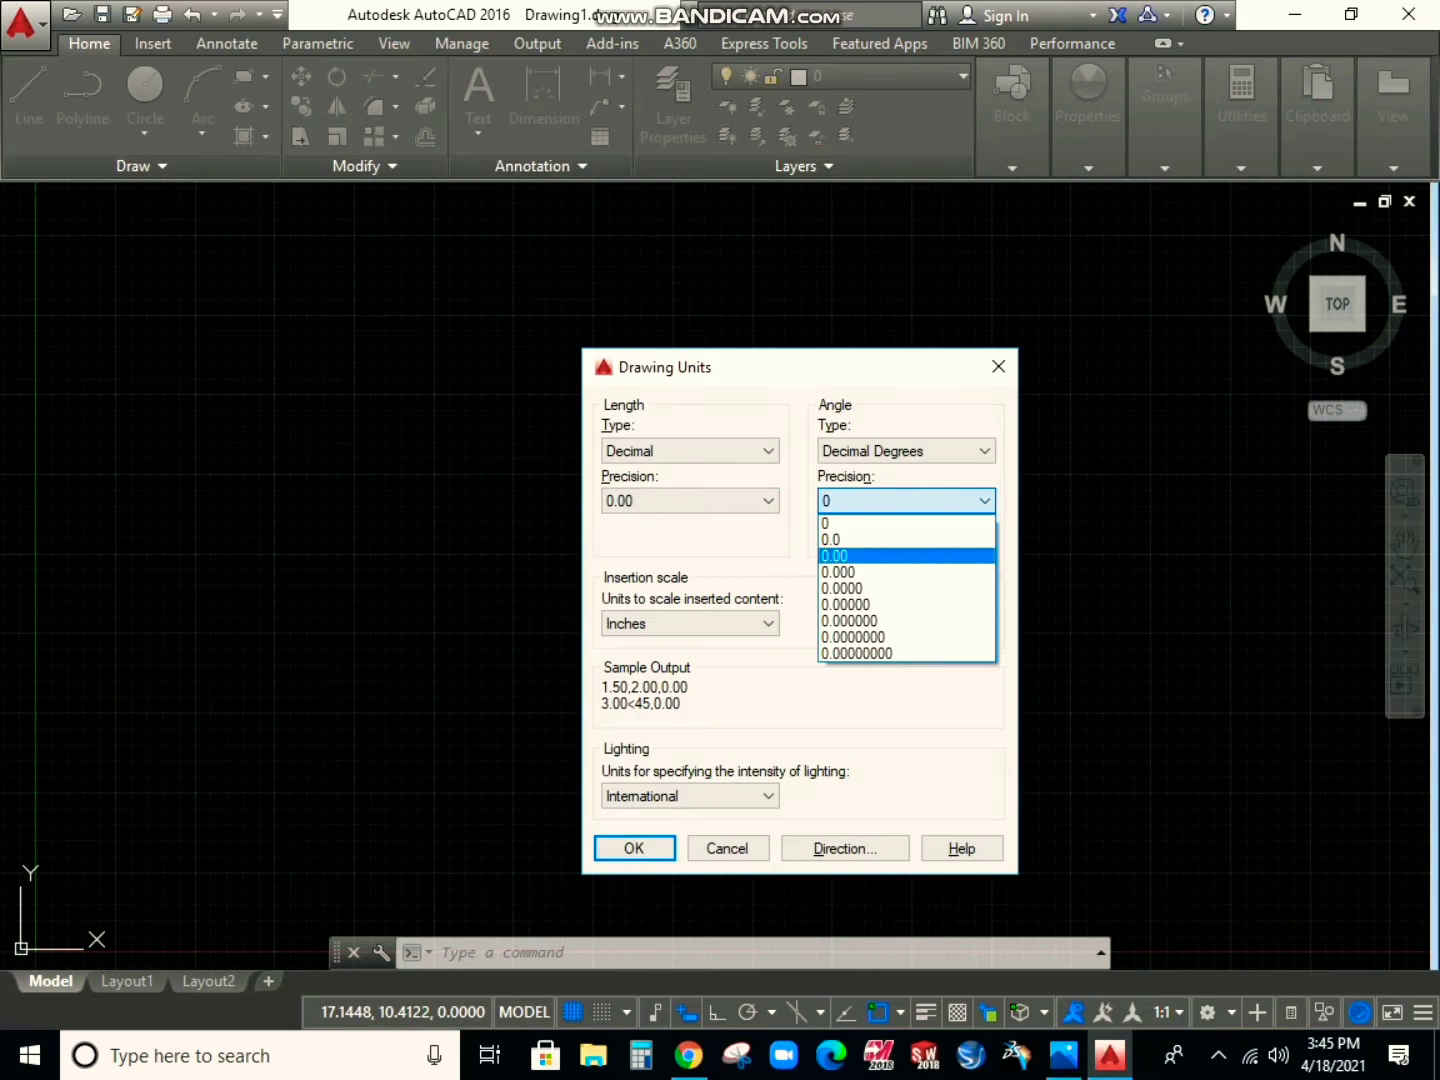
click(835, 555)
click(769, 624)
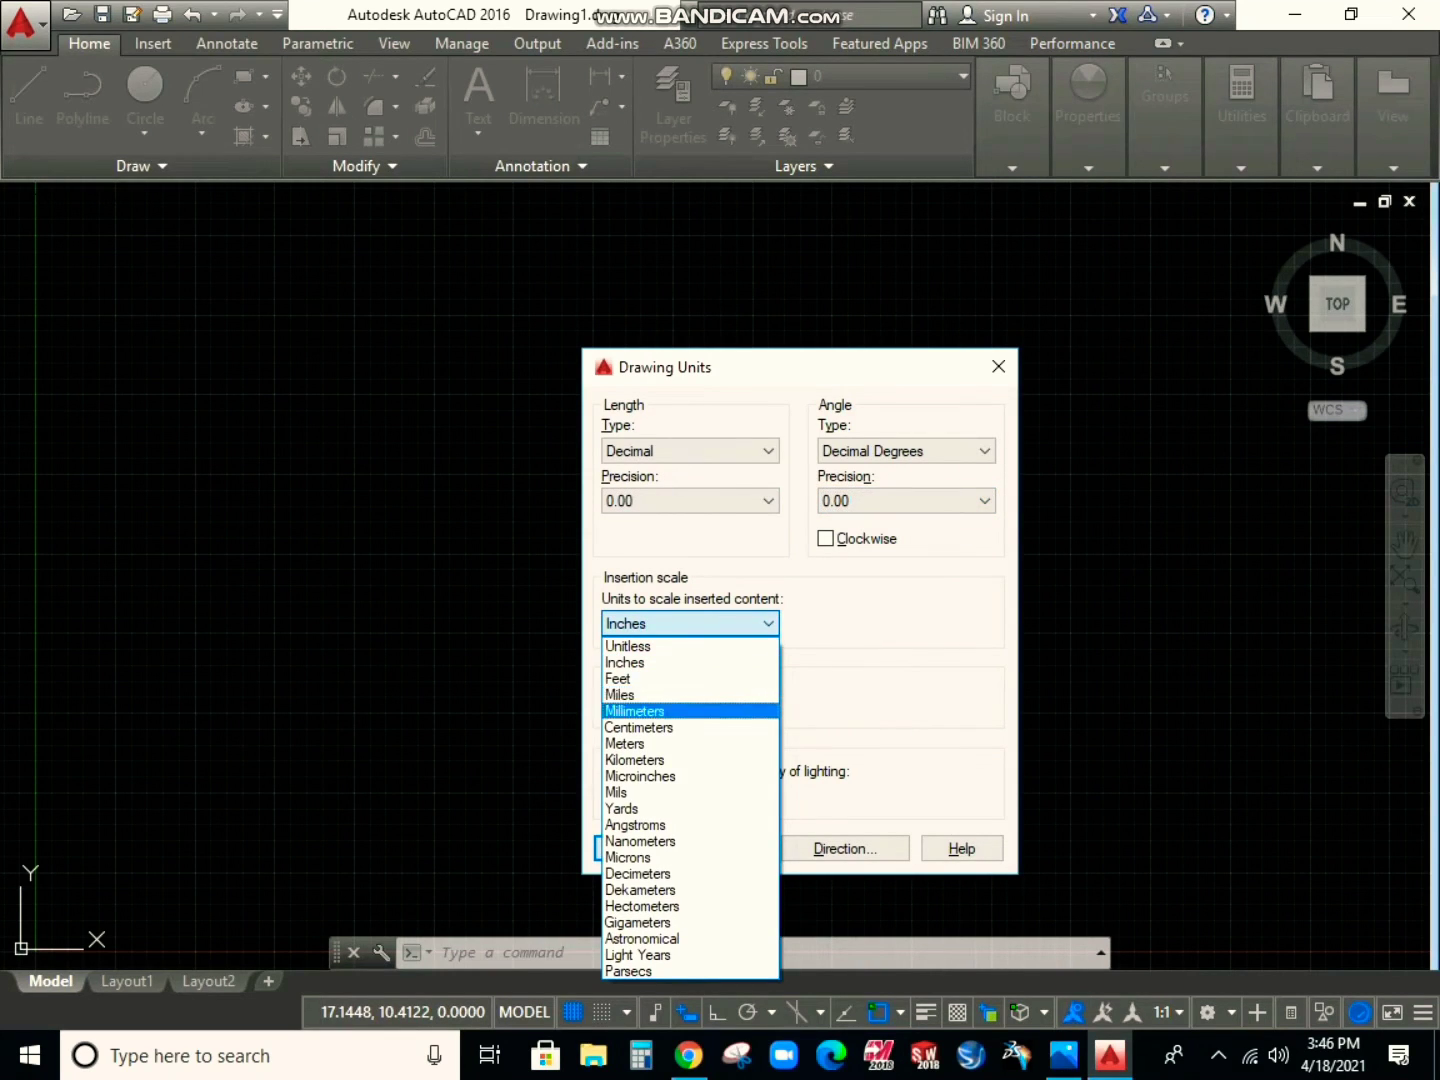
click(634, 710)
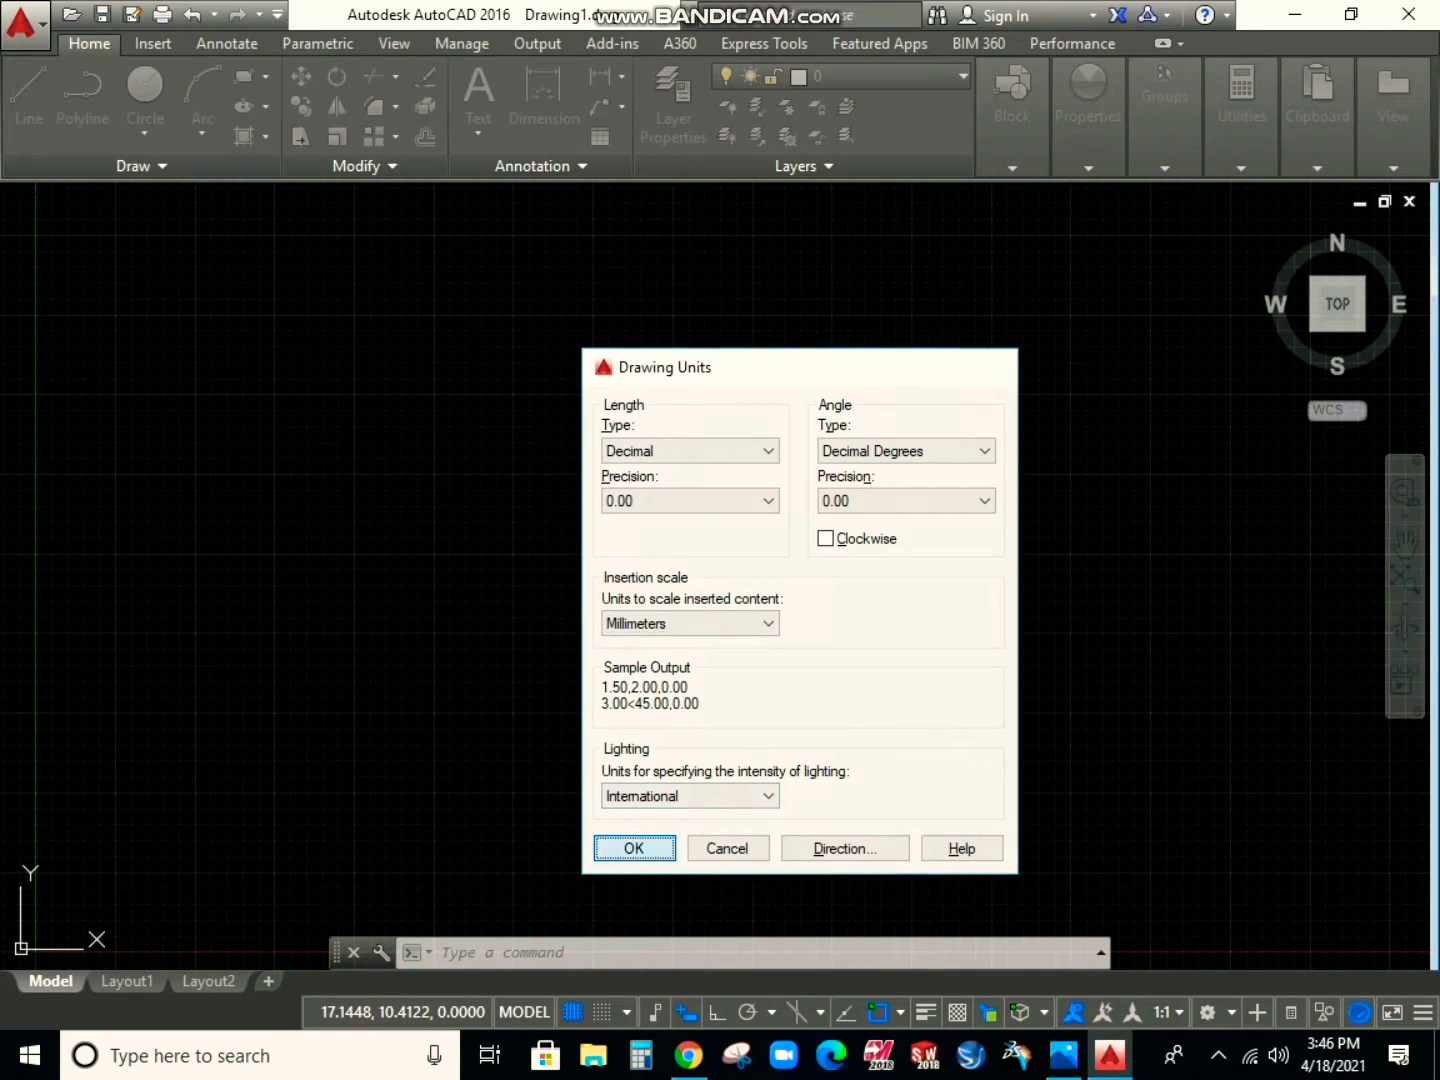
click(665, 844)
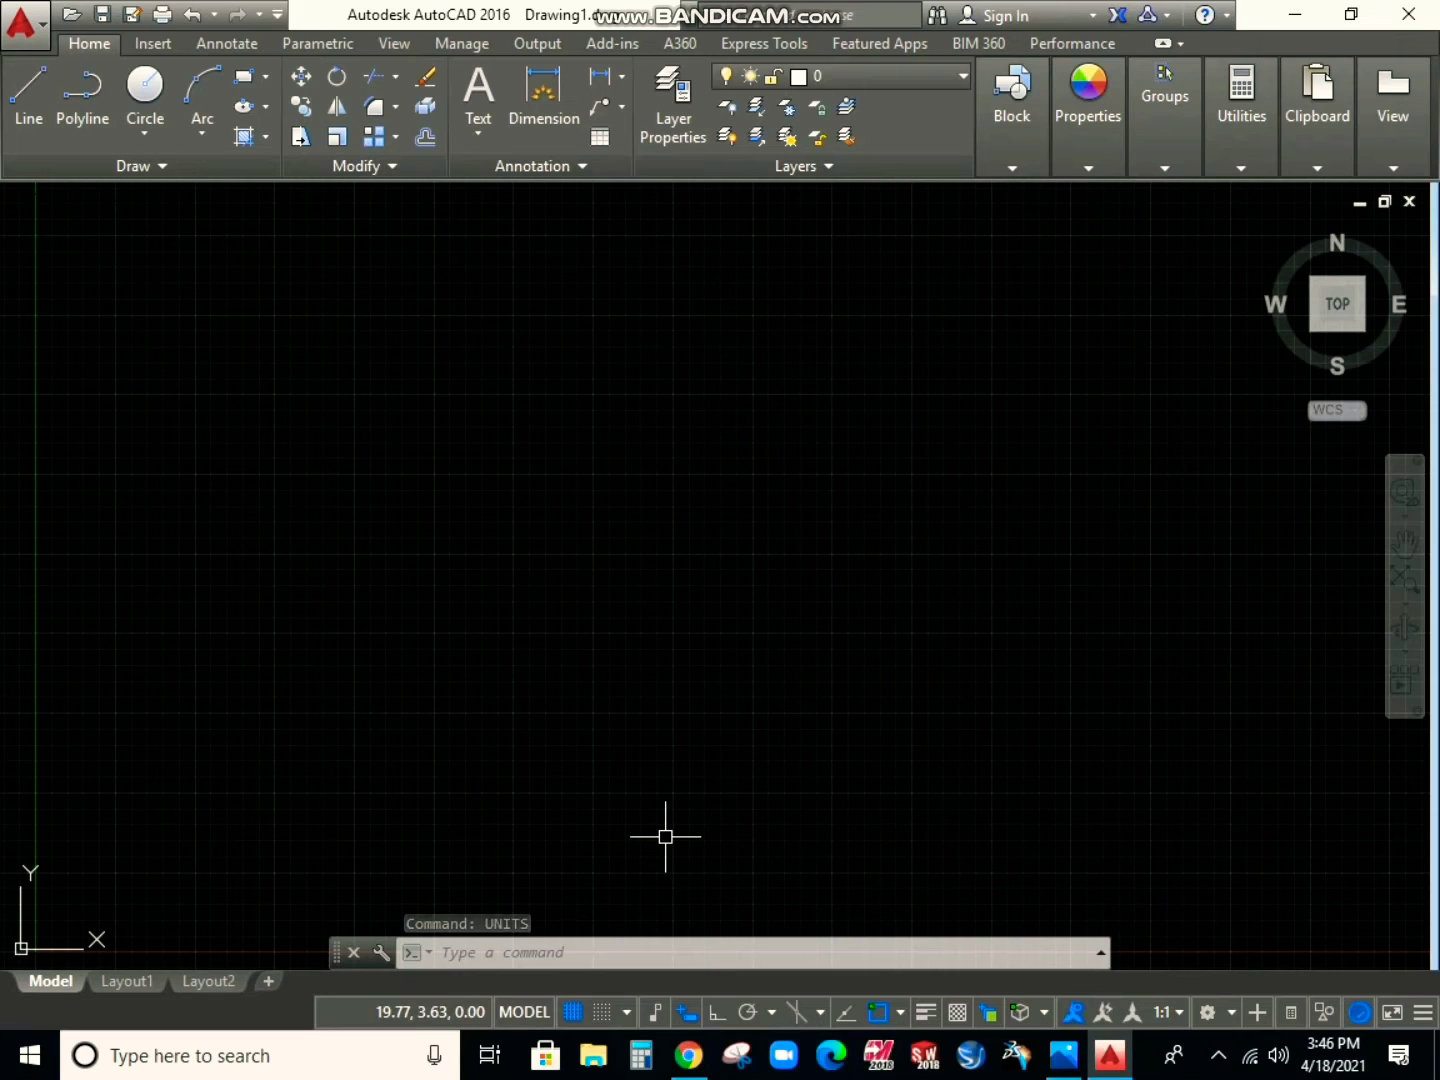
Set the drawing limits from 0,0 to 150,150
text(LIMIT)
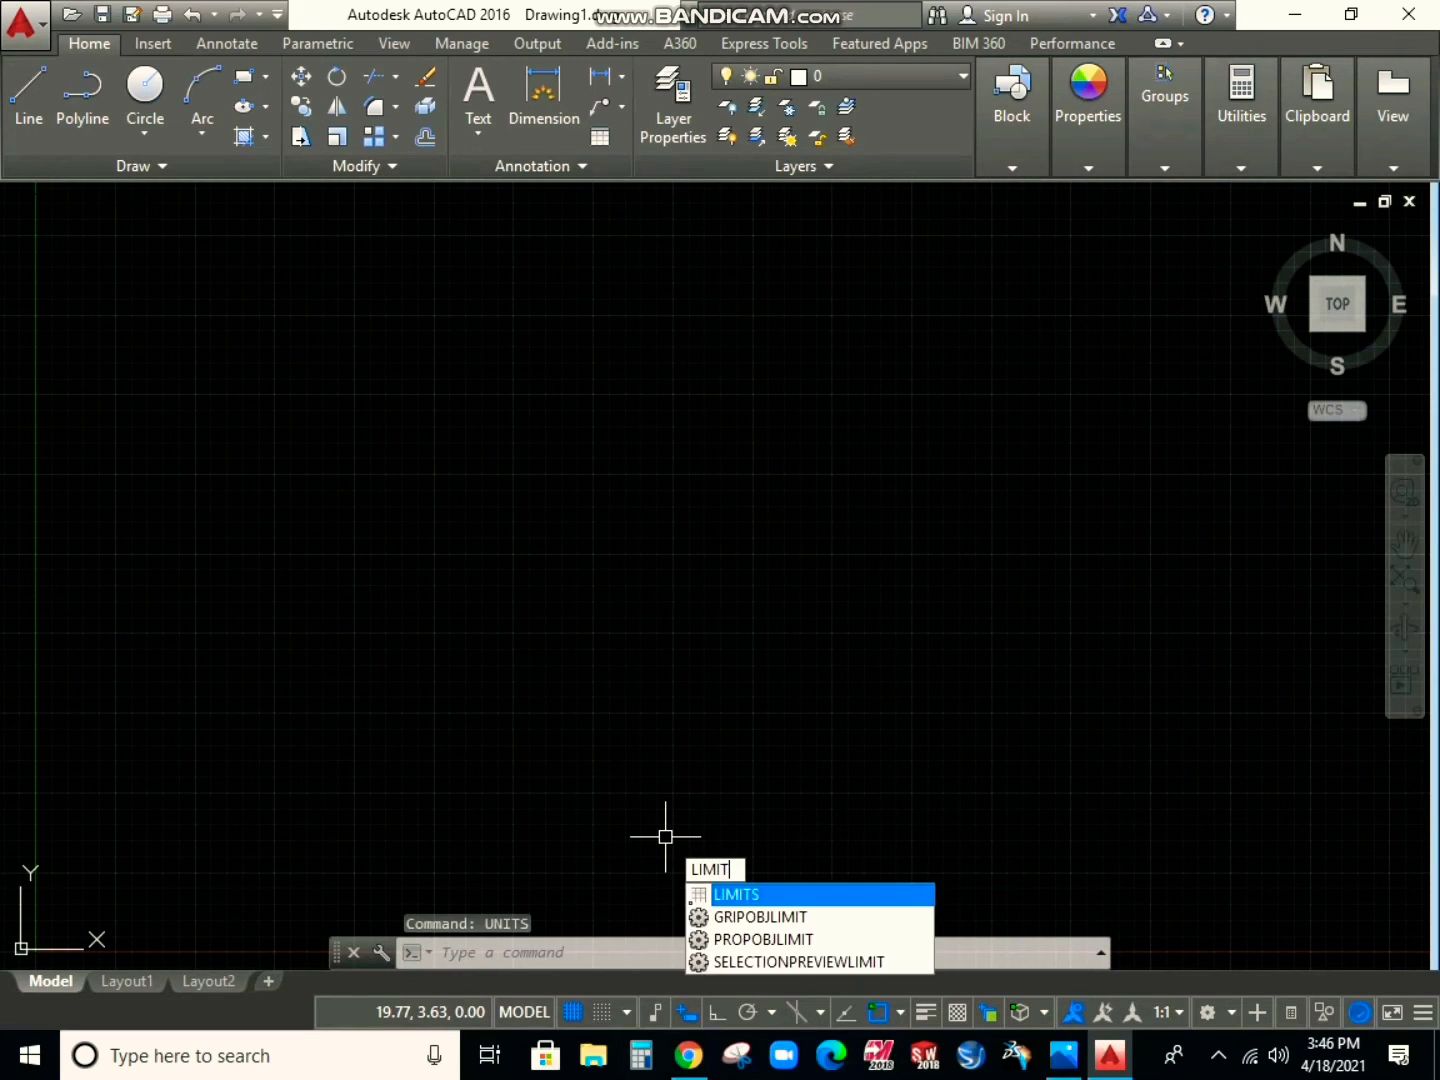
text(S)
key(Return)
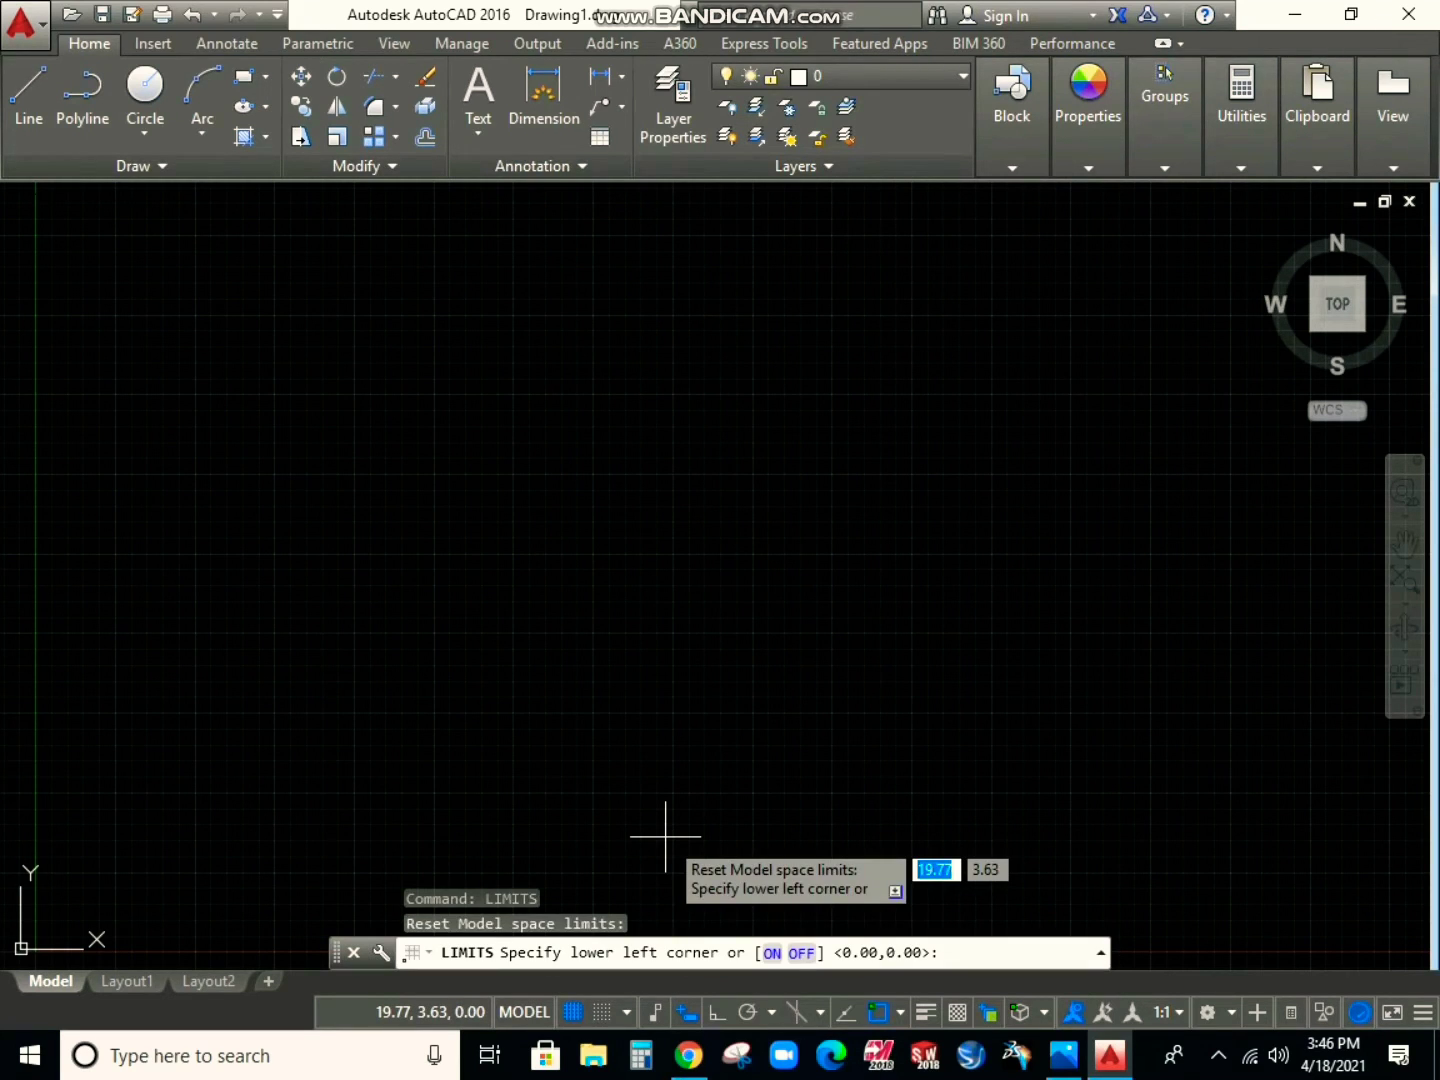
text(0)
key(Tab)
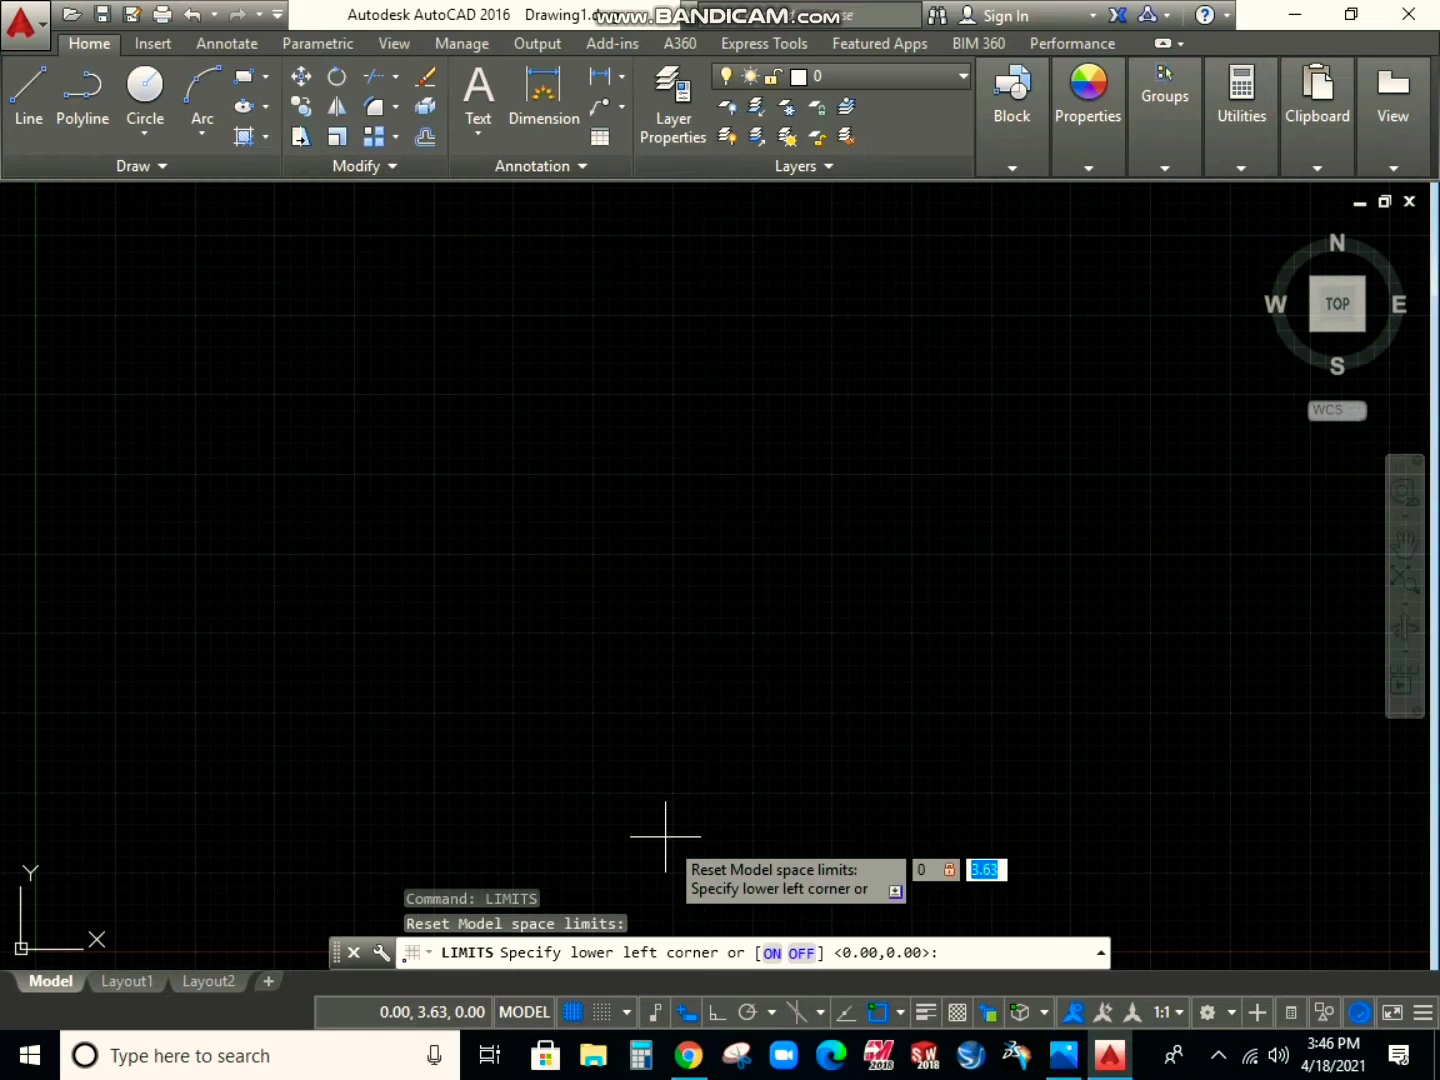
text(0)
key(Return)
text(15)
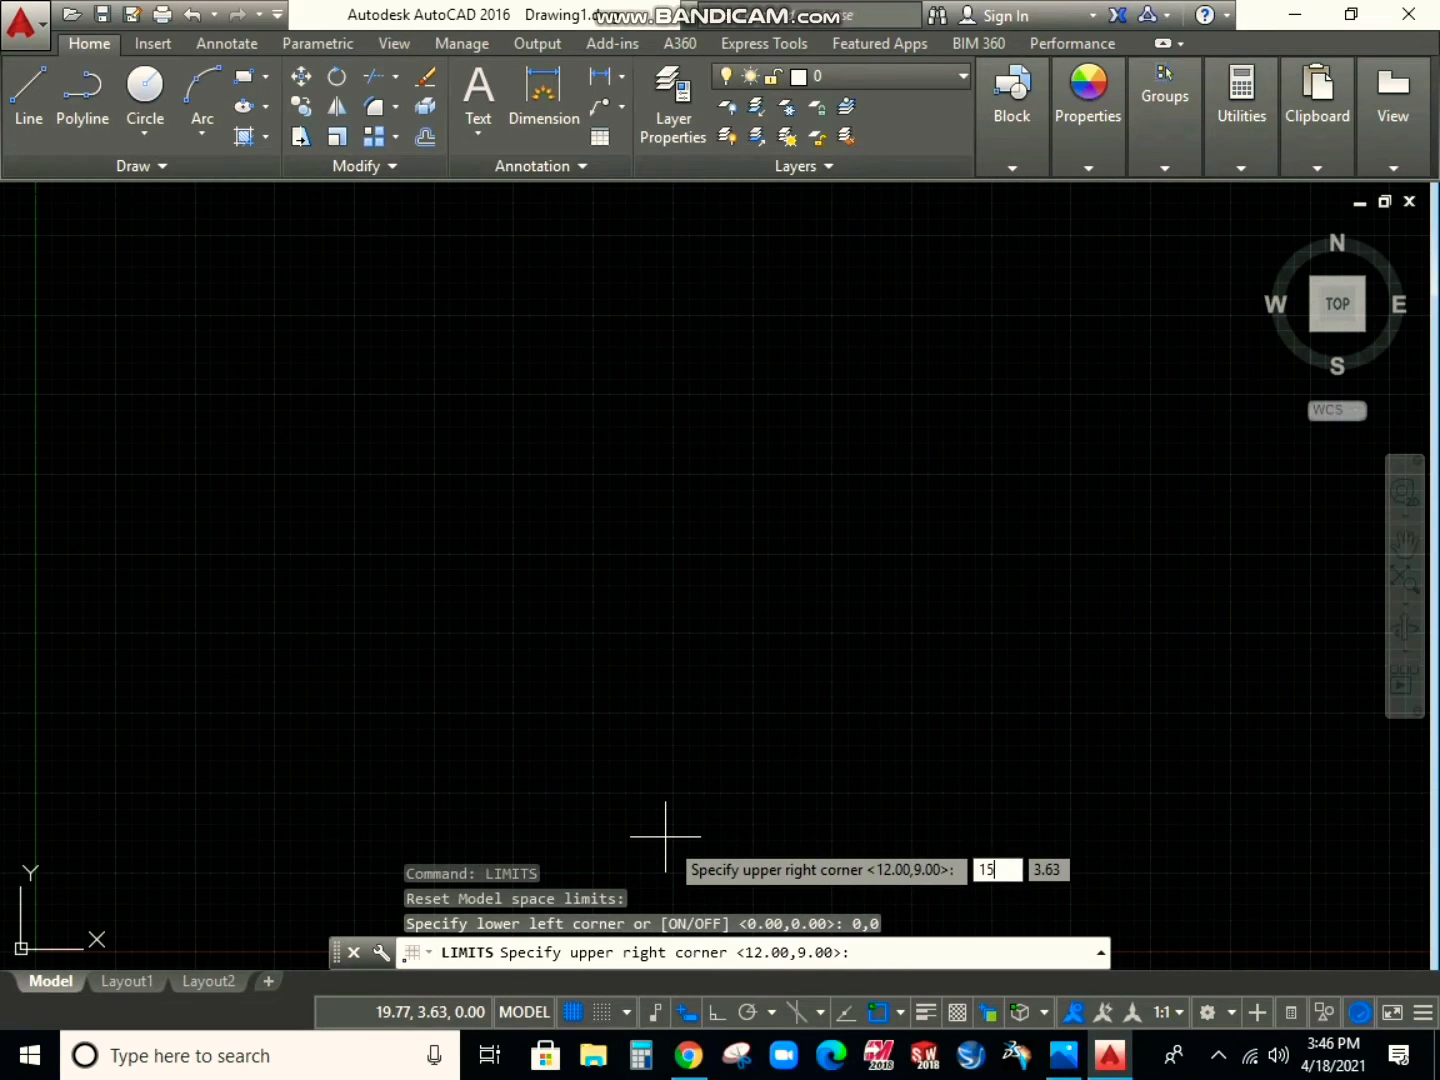
text(0)
key(Tab)
text(15)
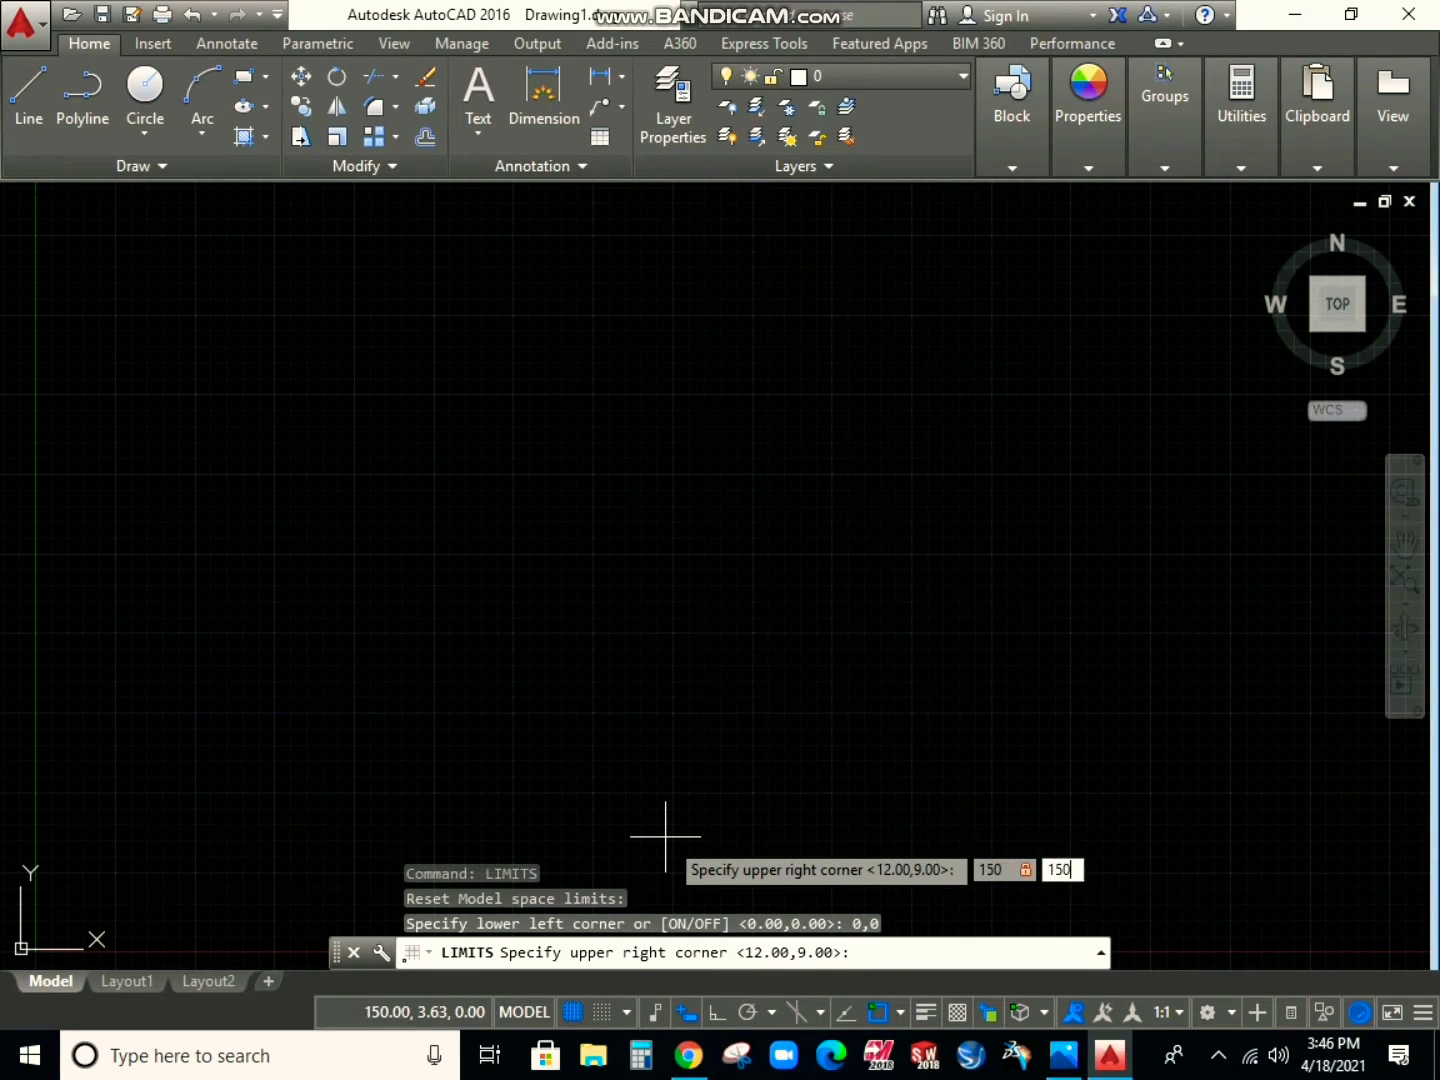
text(0)
key(Return)
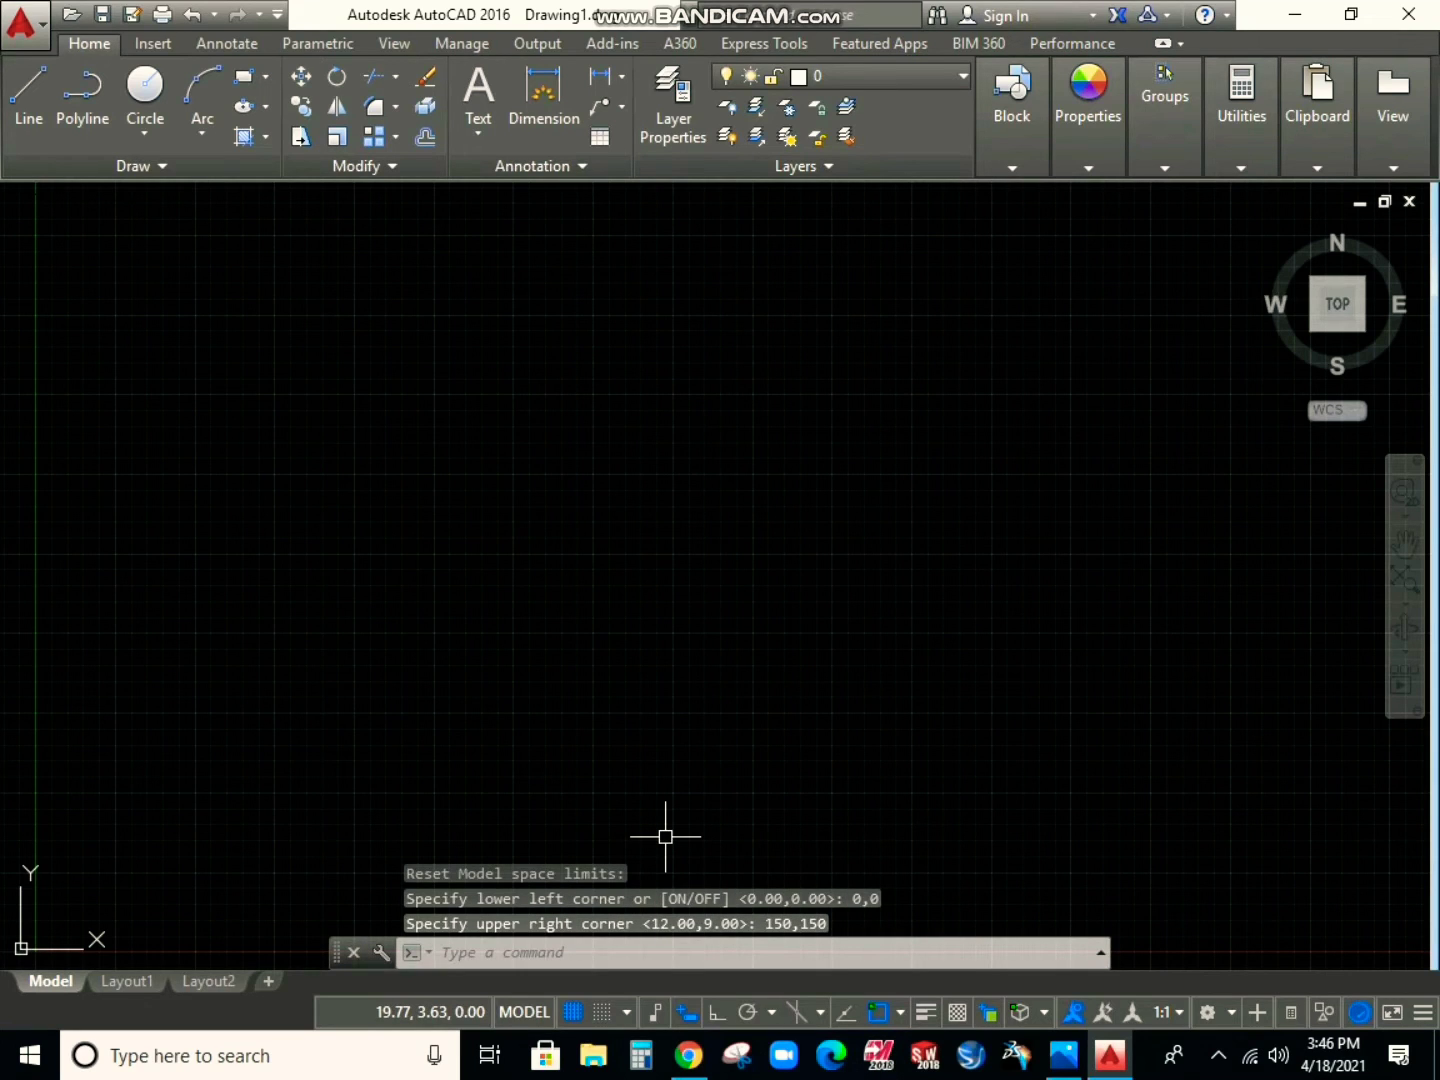
Zoom to All and pan the view so the 150×150 limits area is framed
text(zoom)
key(Return)
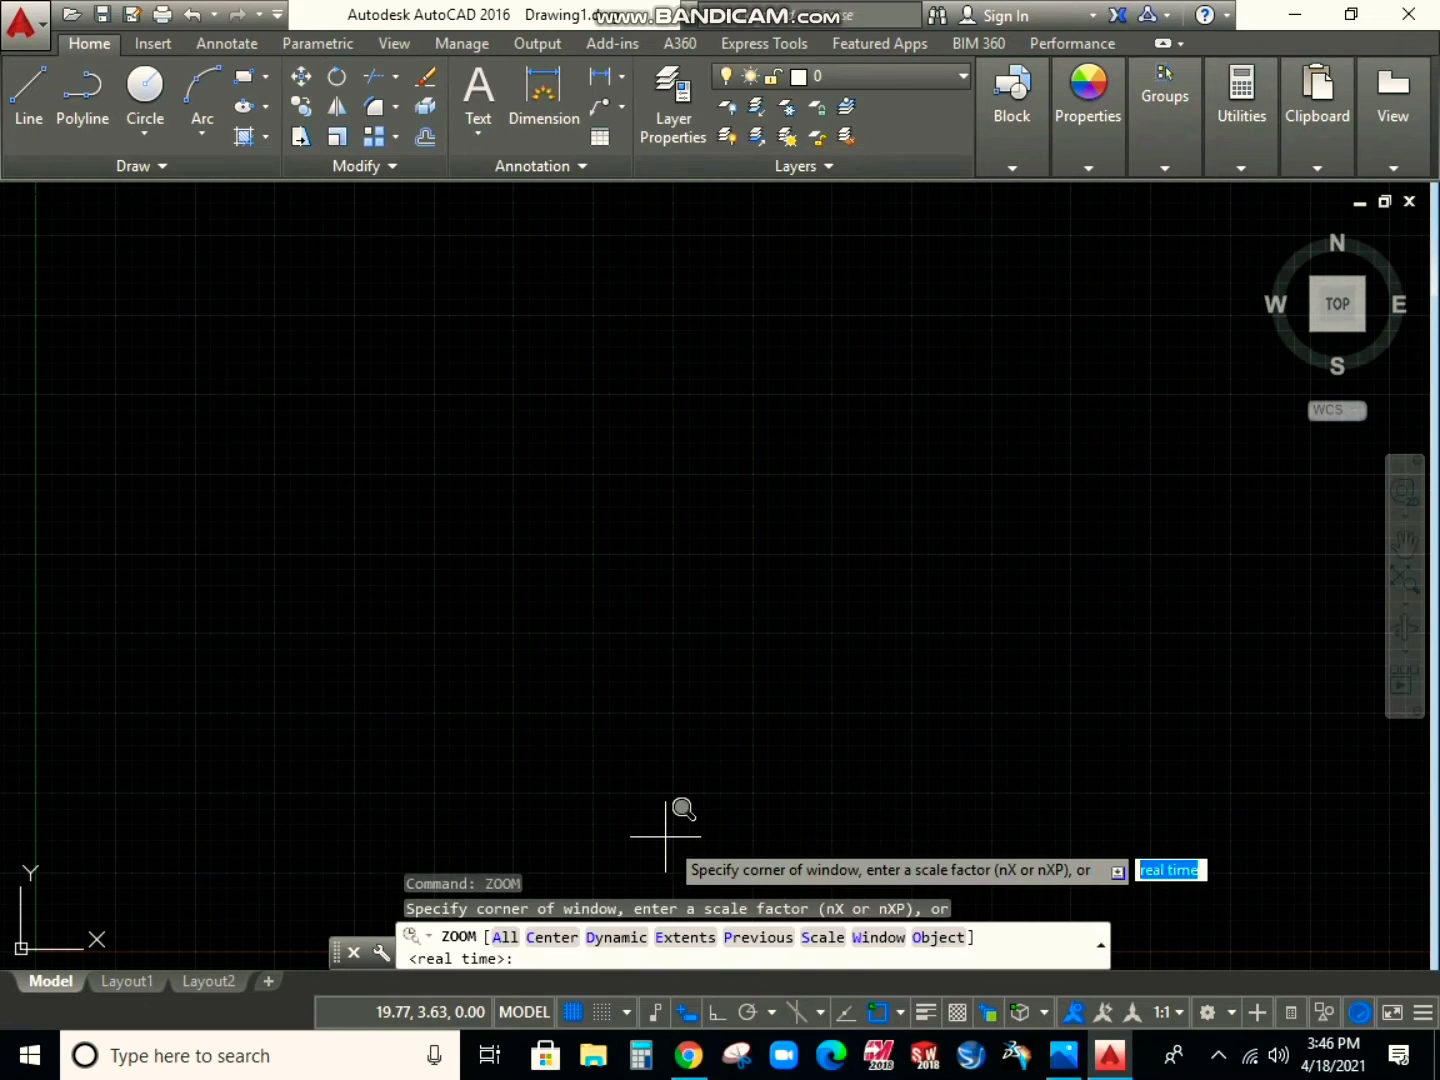
text(all)
key(Return)
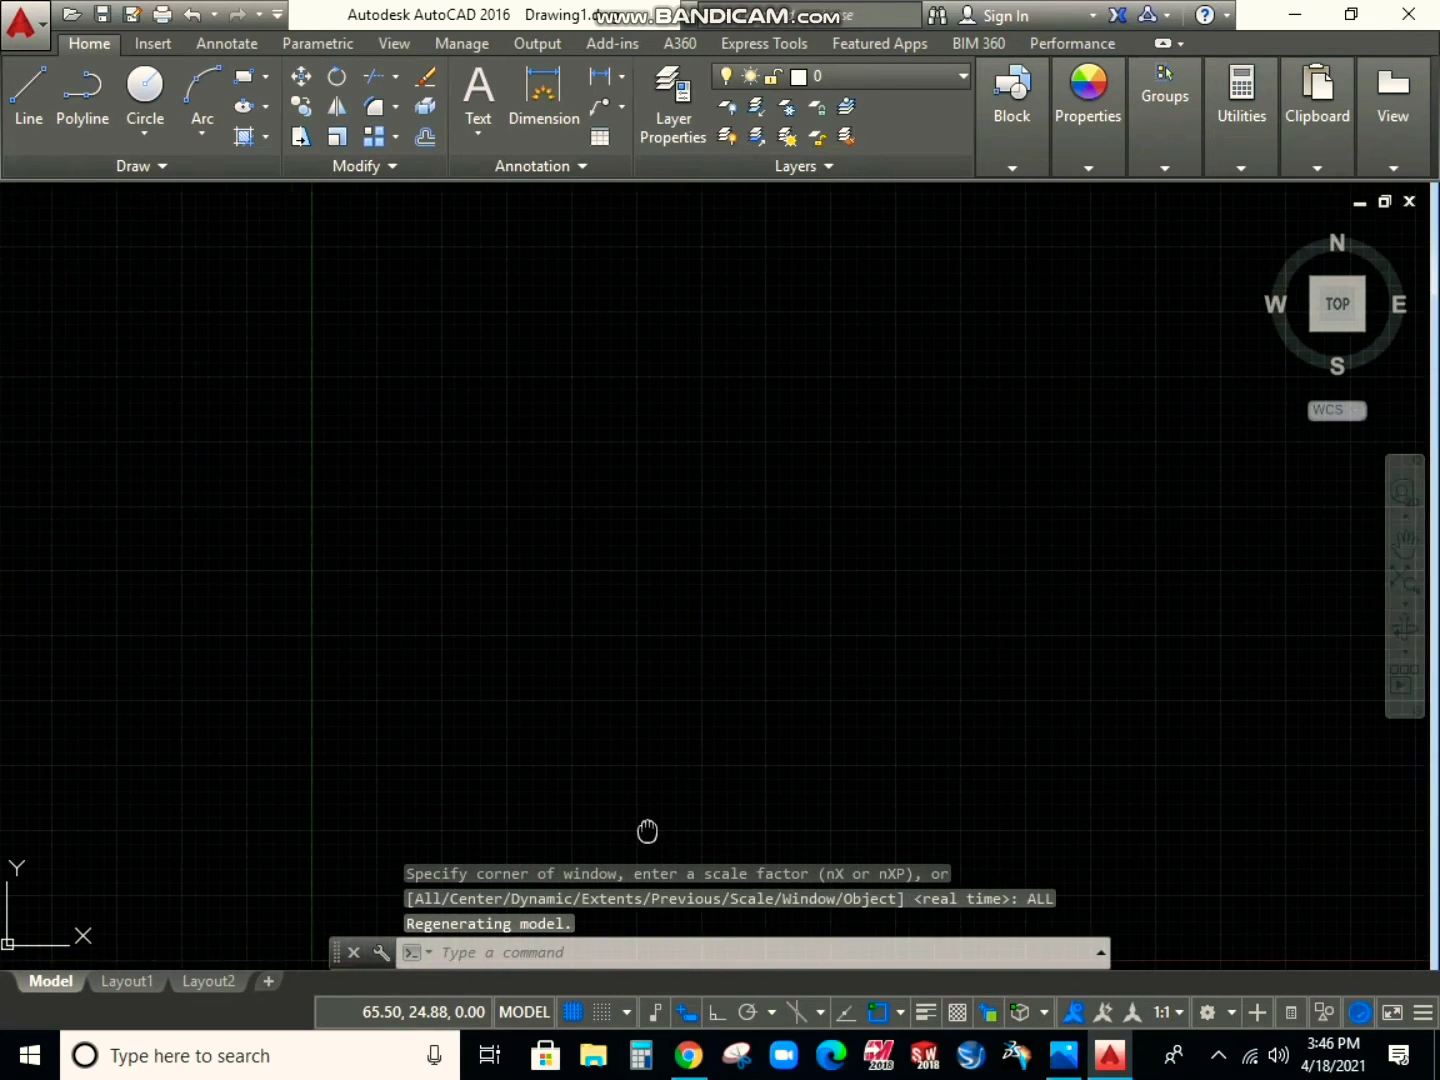
middle_drag(413, 784, 148, 890)
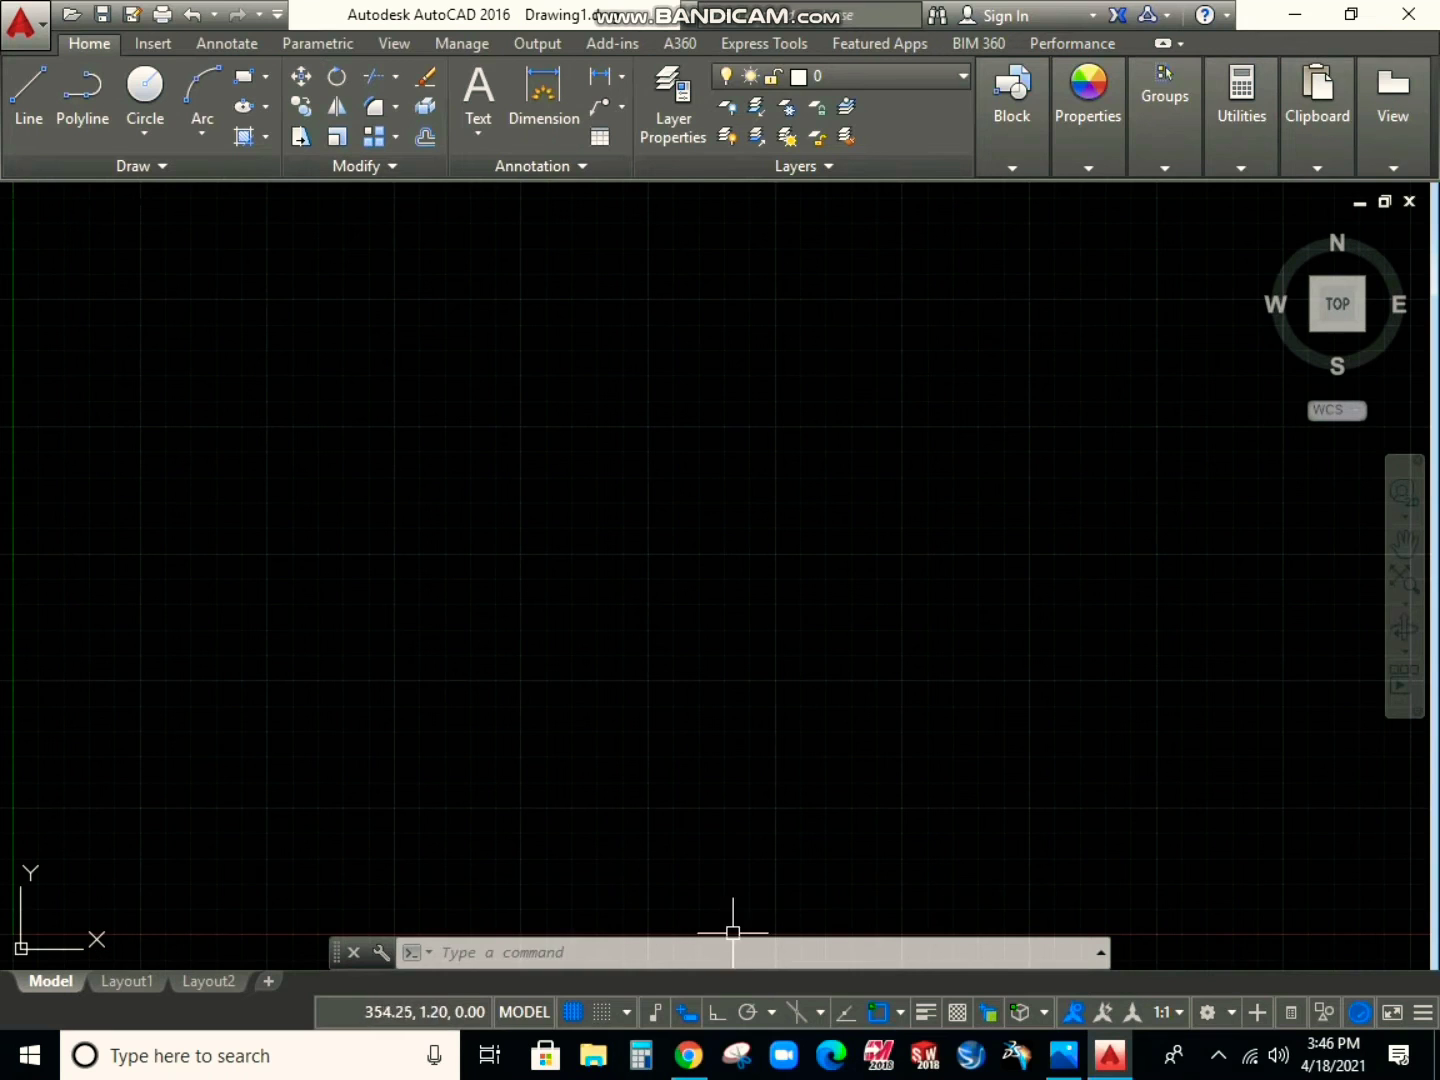
click(1063, 1055)
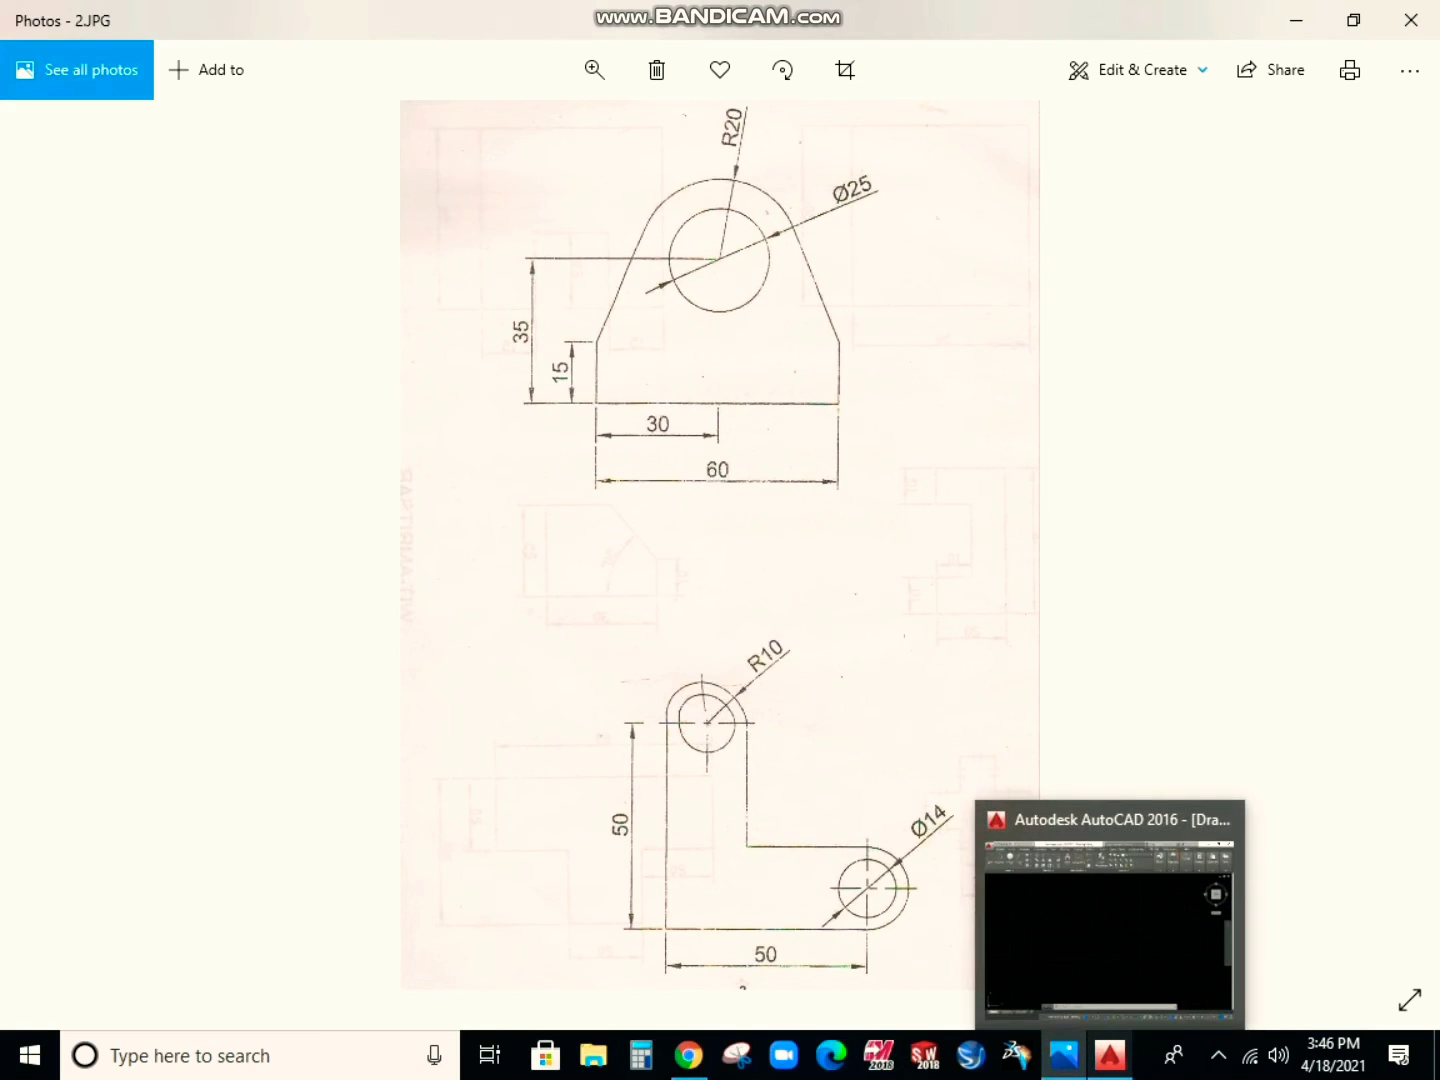
click(1109, 920)
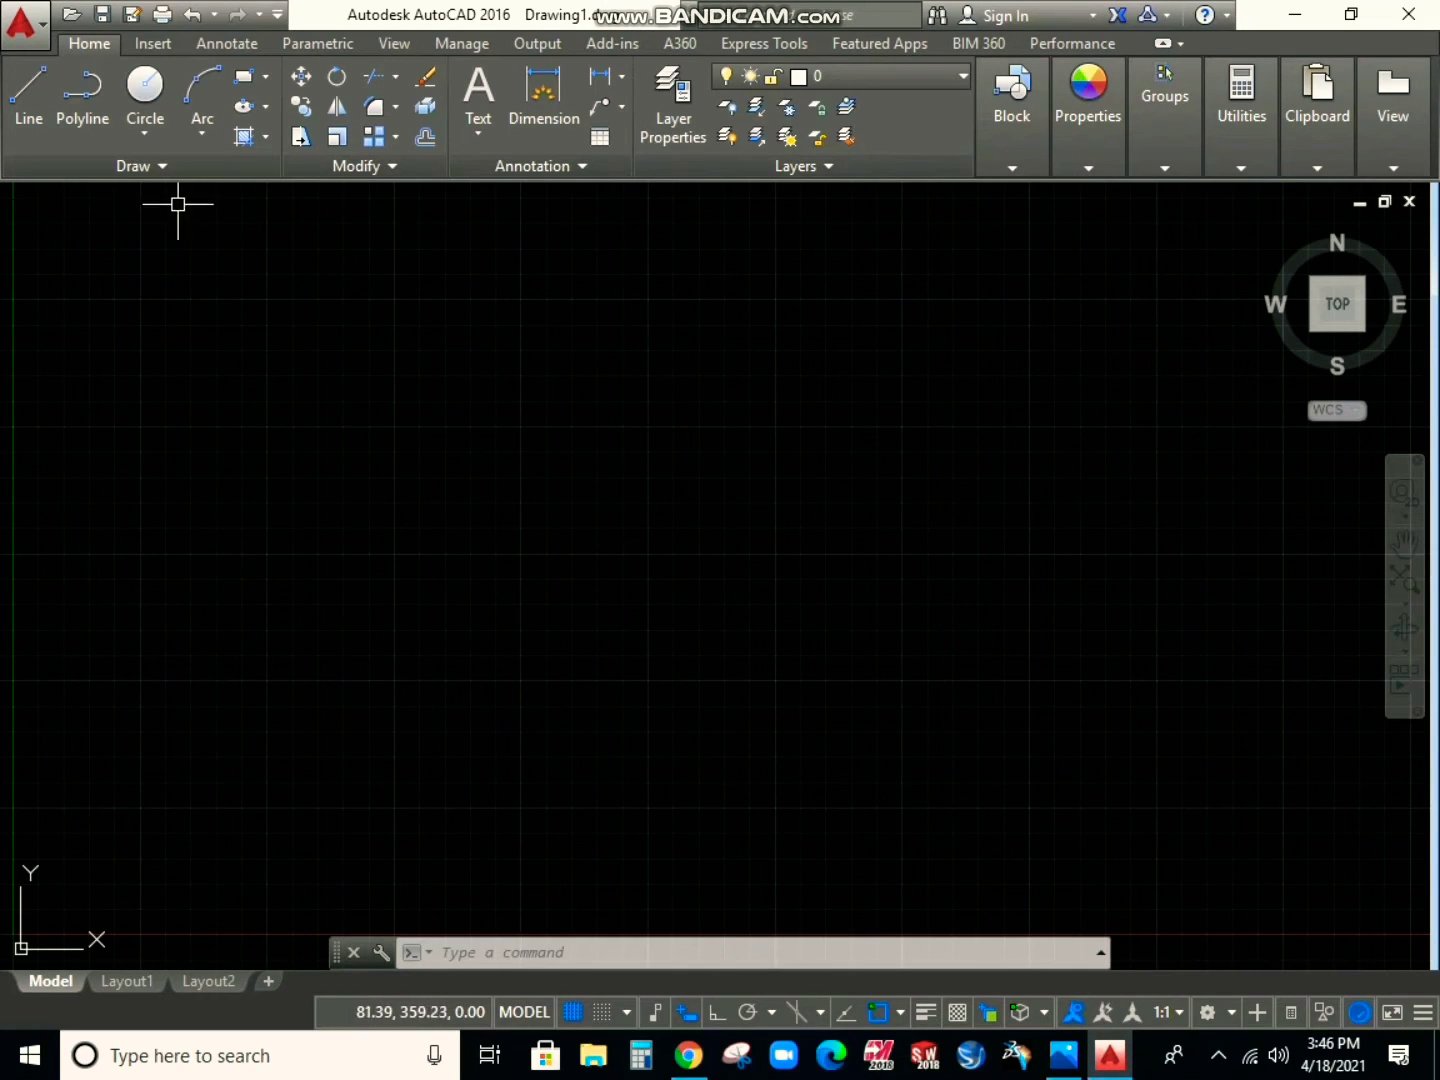
Draw a radius-10 circle by centre and radius in the upper-left area, with ortho on
click(145, 132)
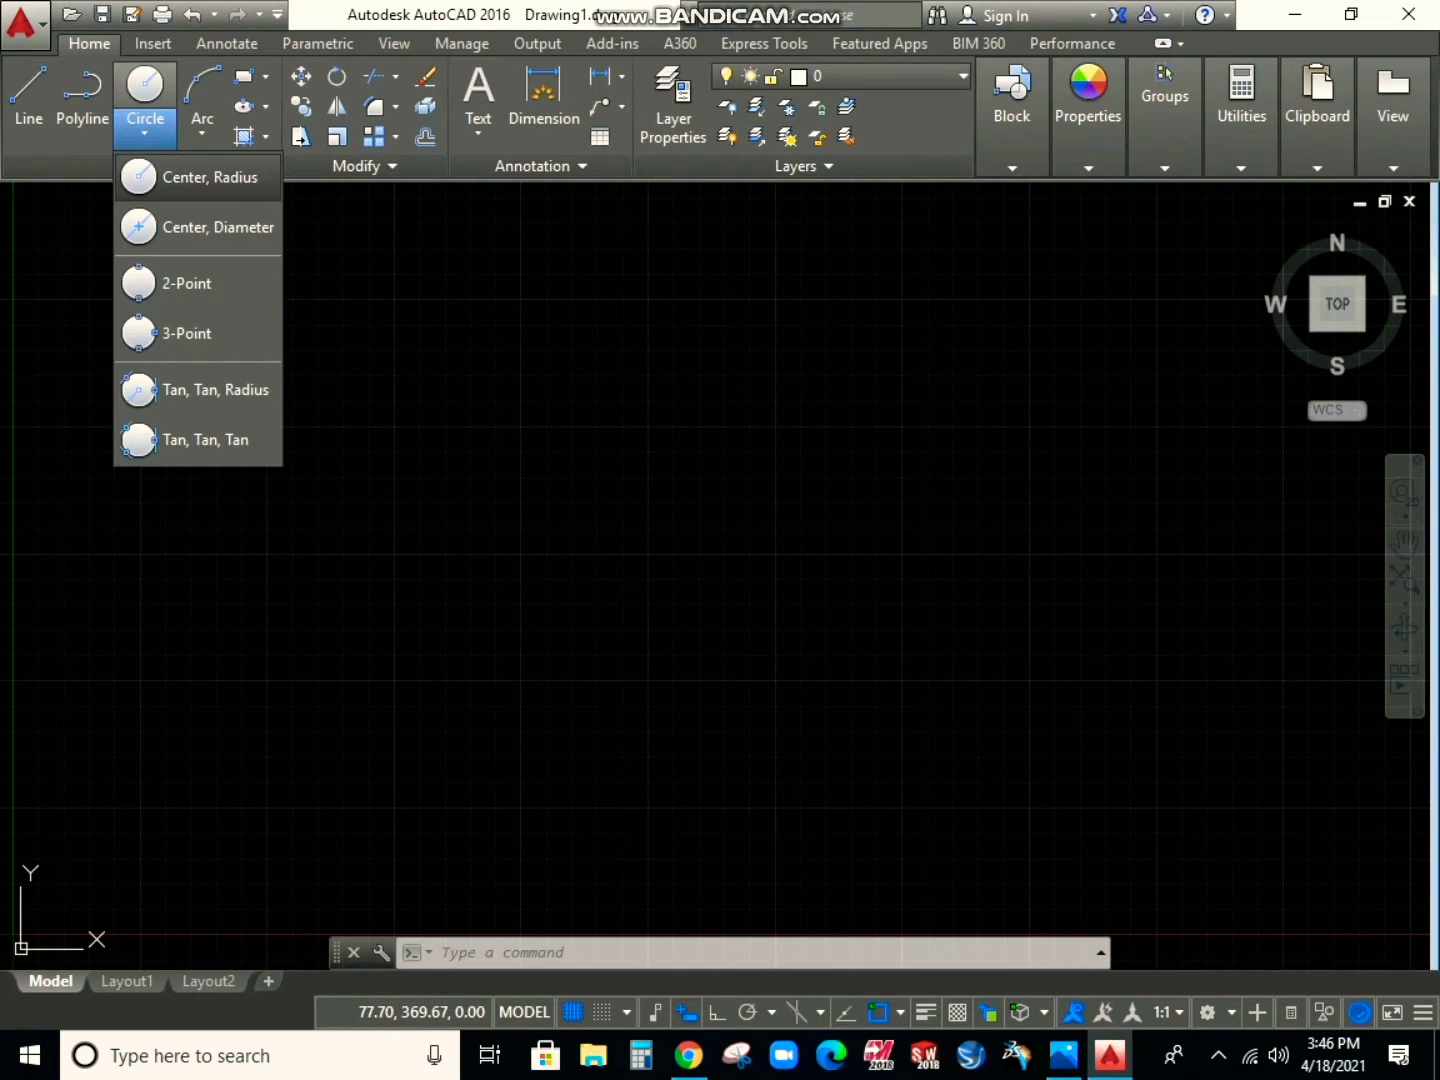
click(175, 177)
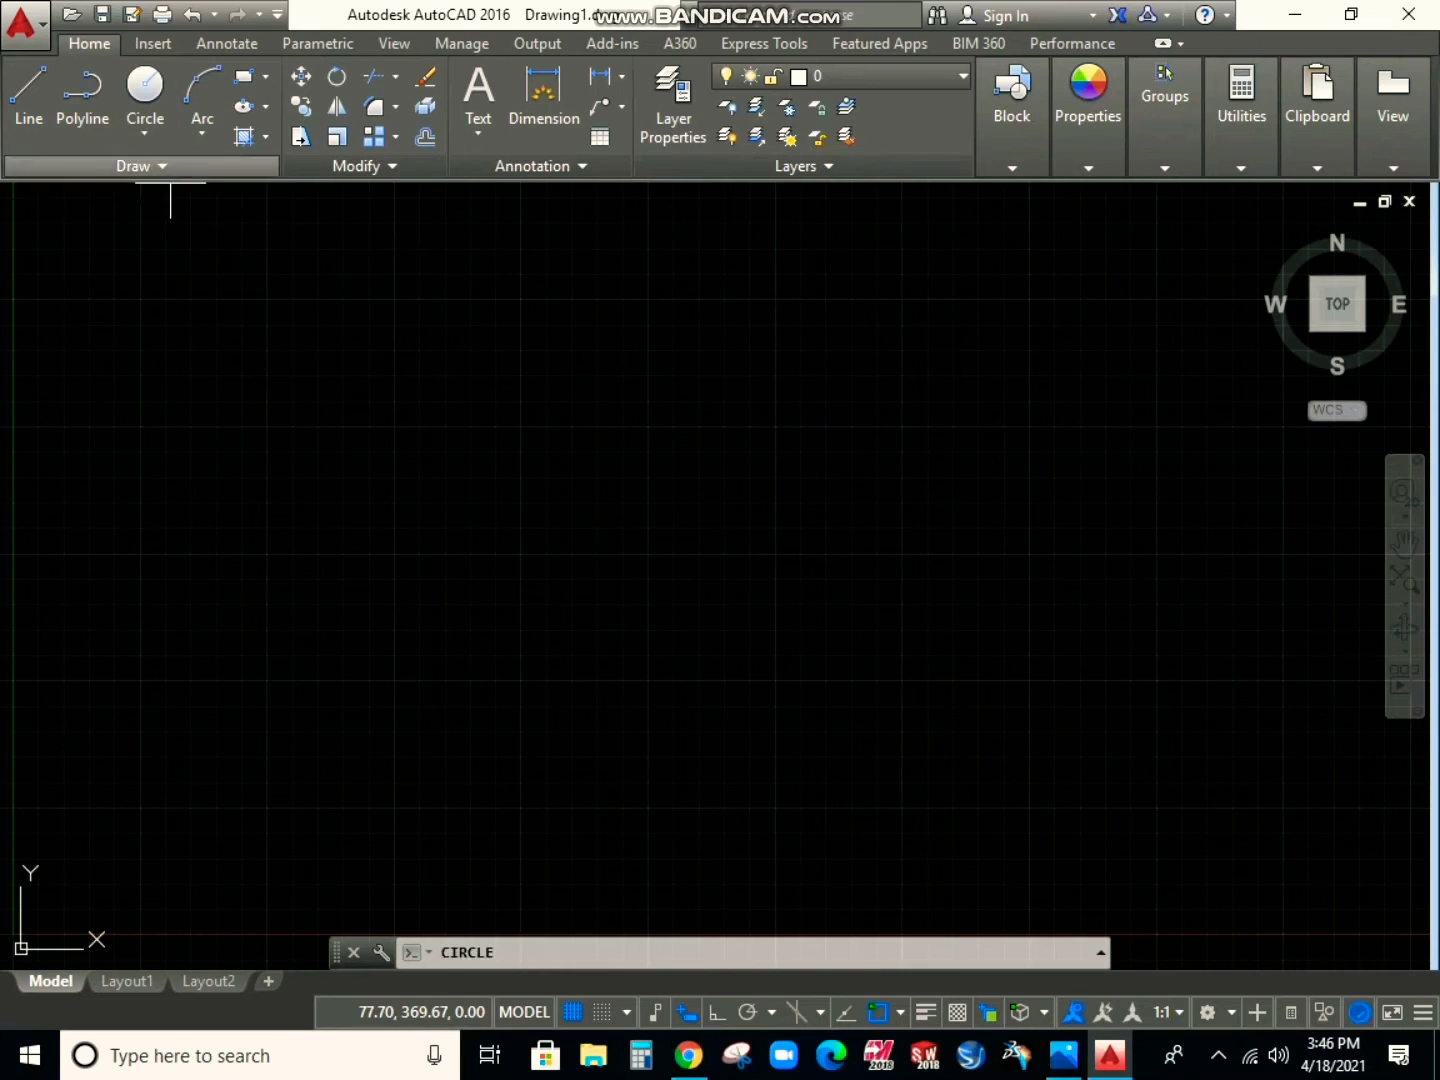
click(505, 424)
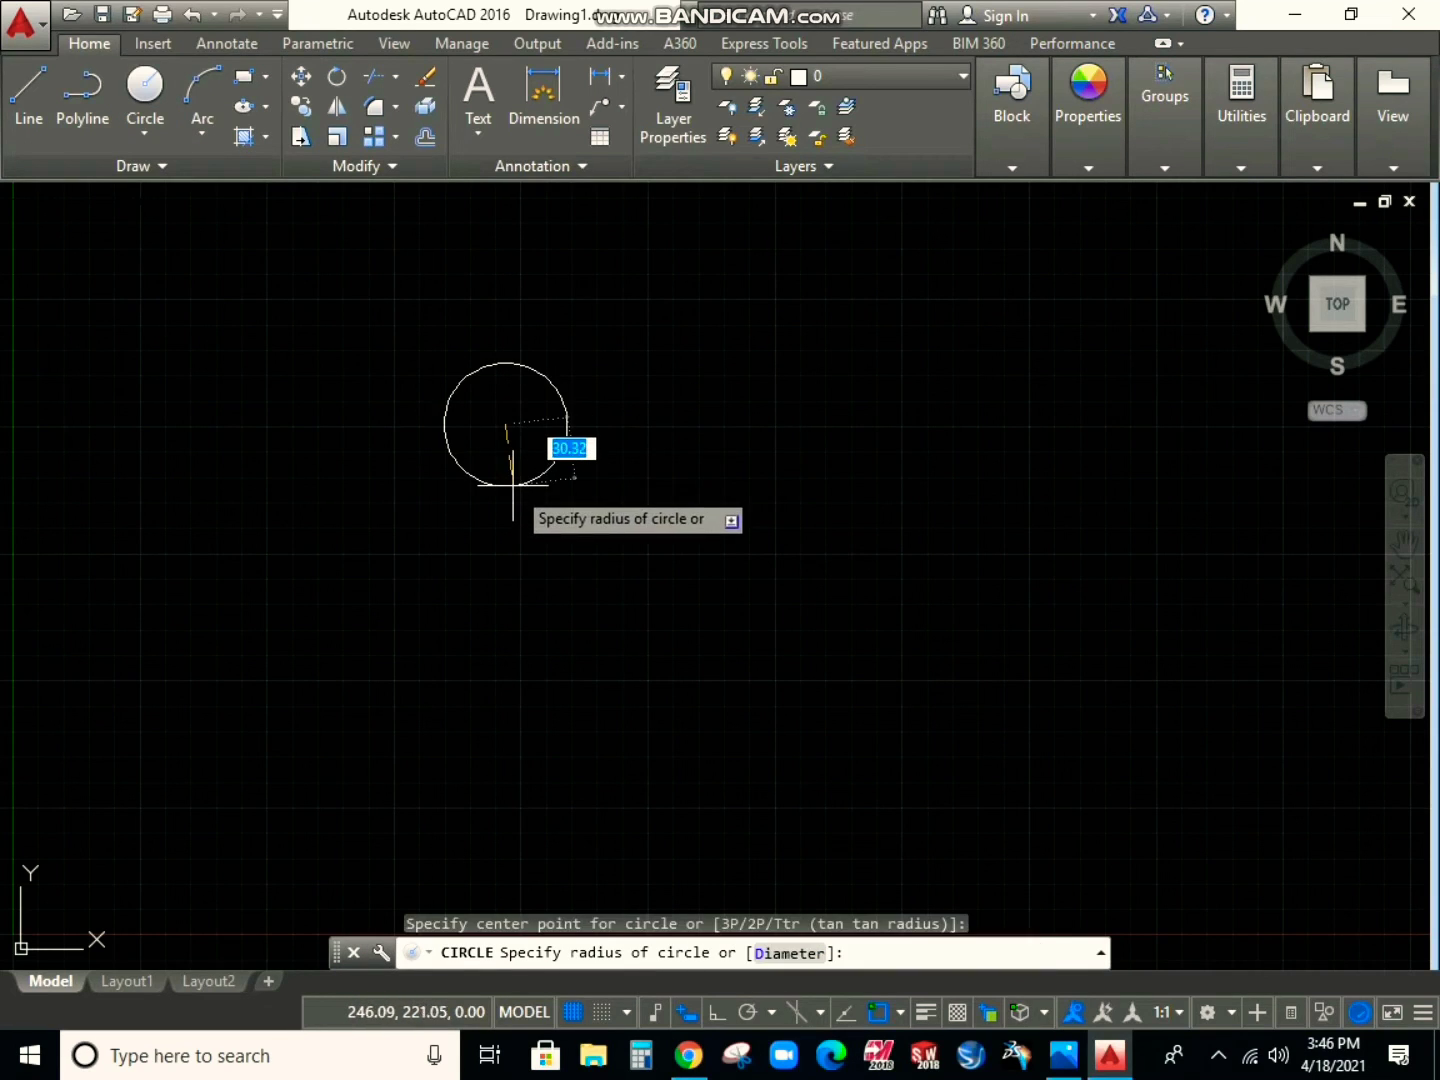
key(F8)
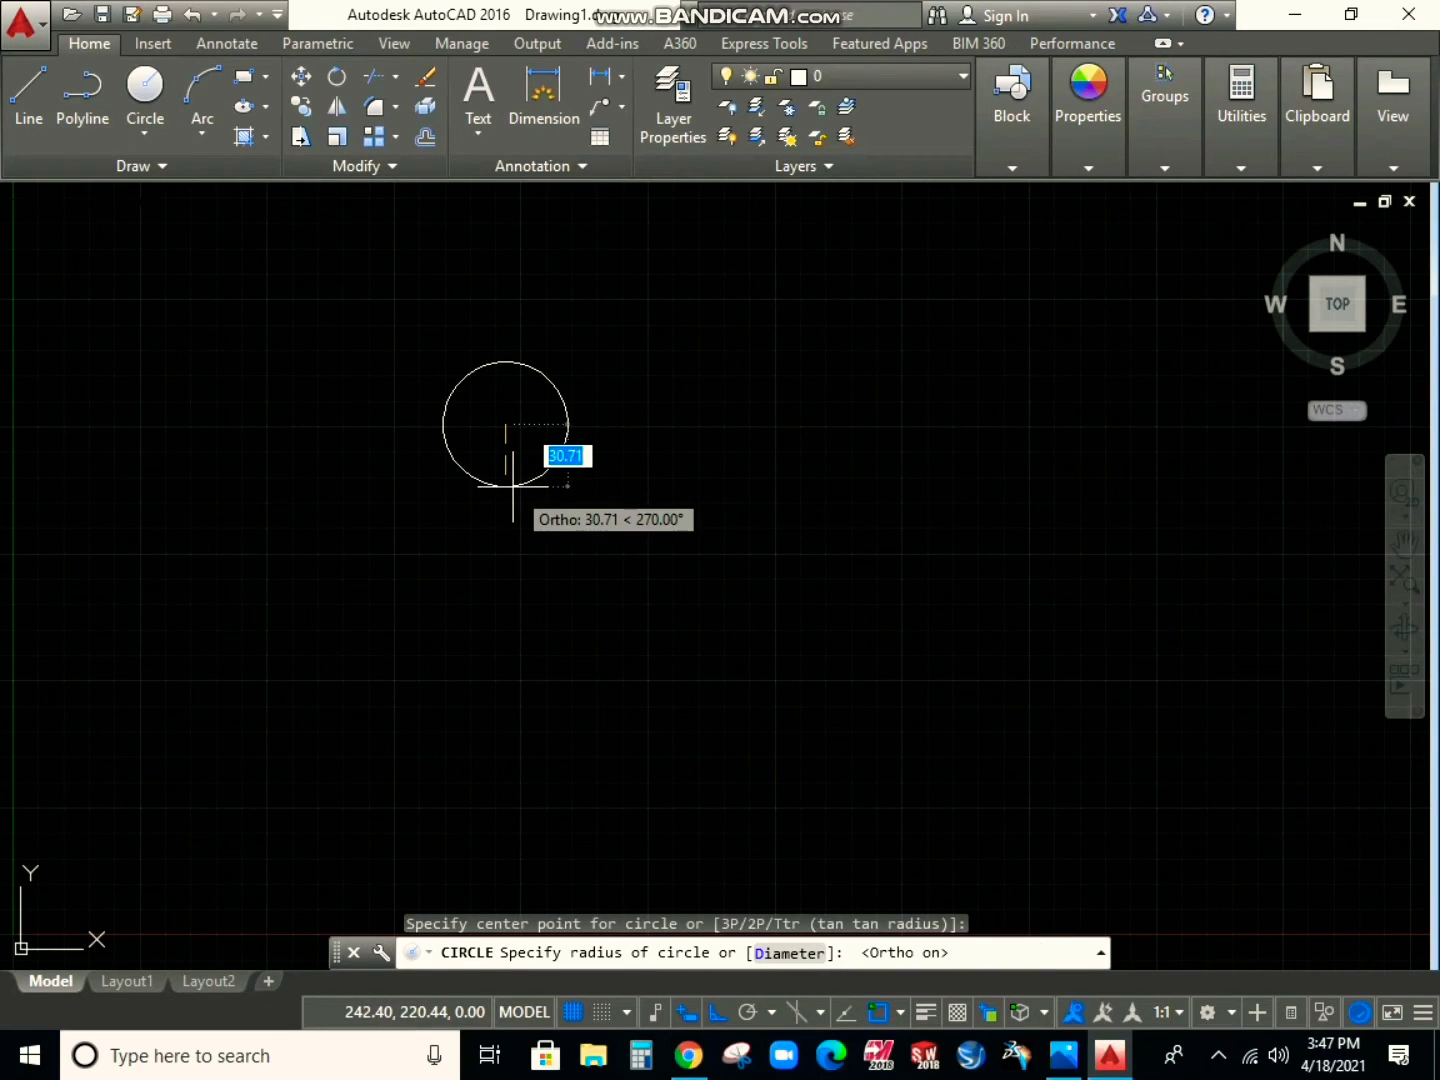
text(10)
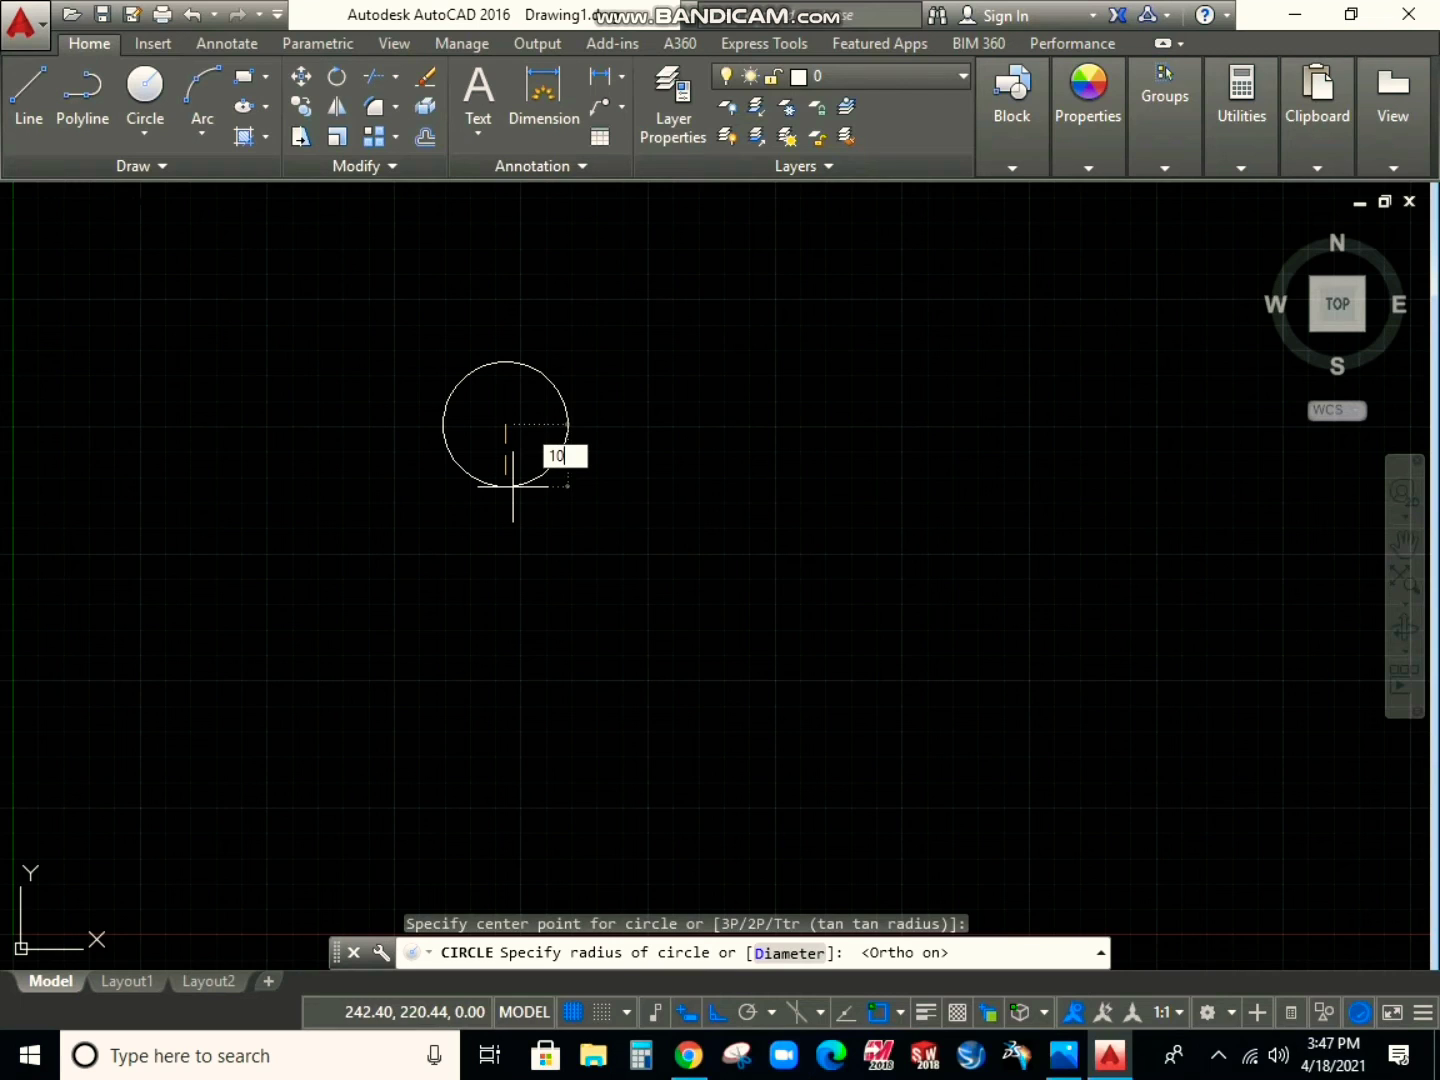
key(Return)
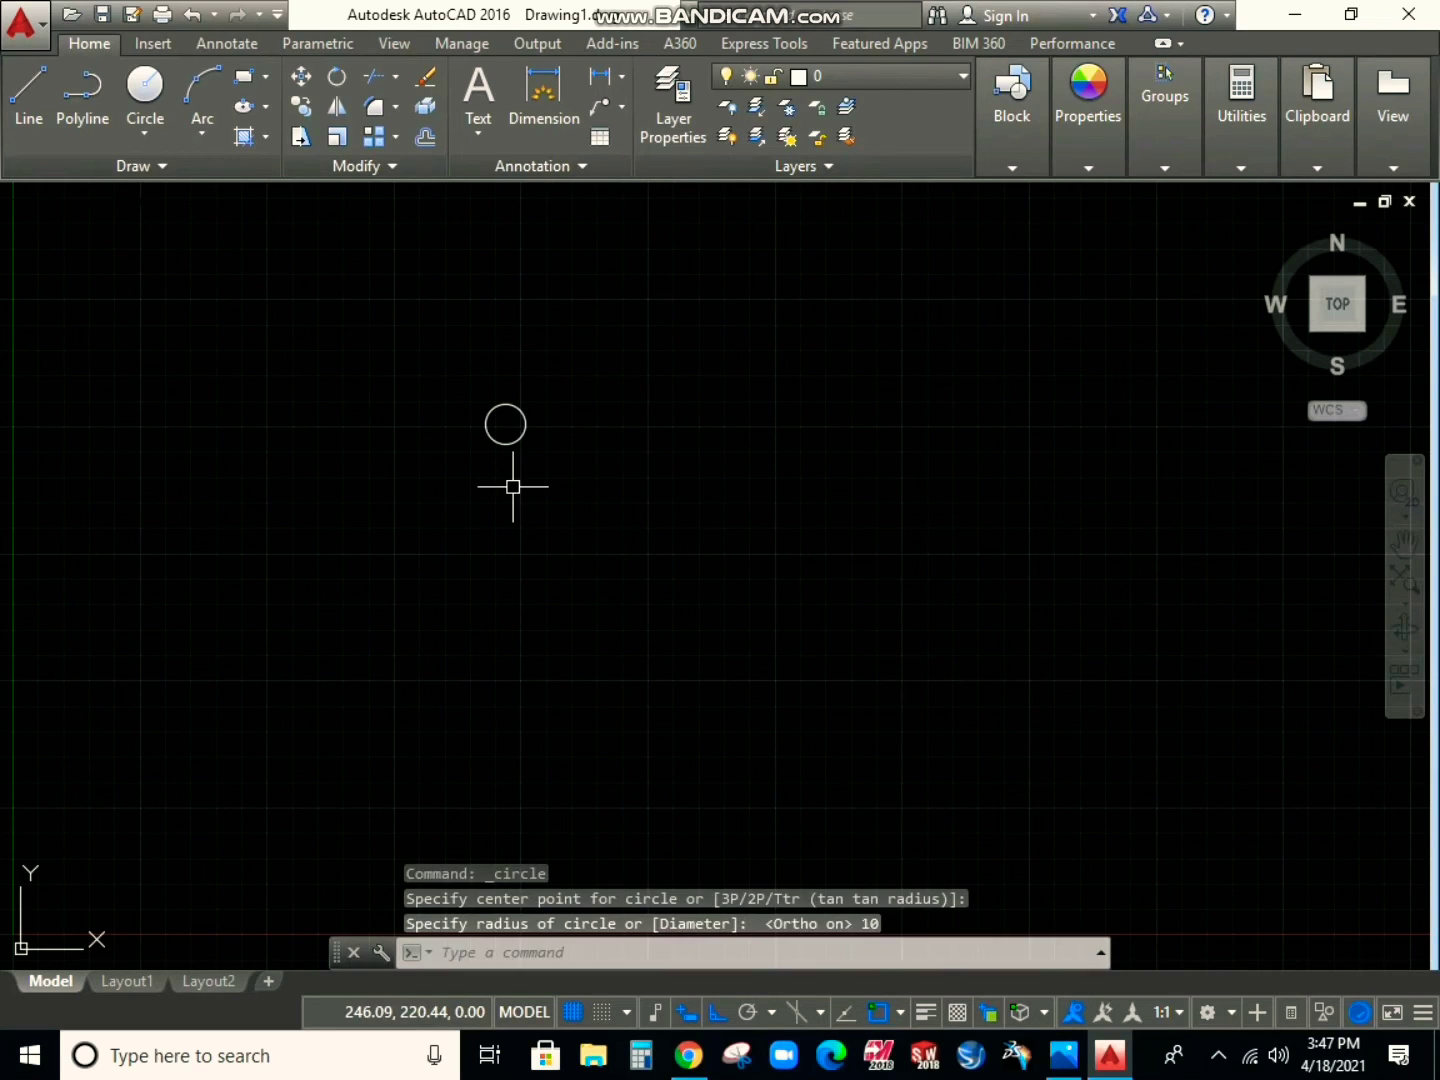
Zoom in on the R10 circle and bring up the reference drawing 2.JPG
scroll(490, 398, up, 1)
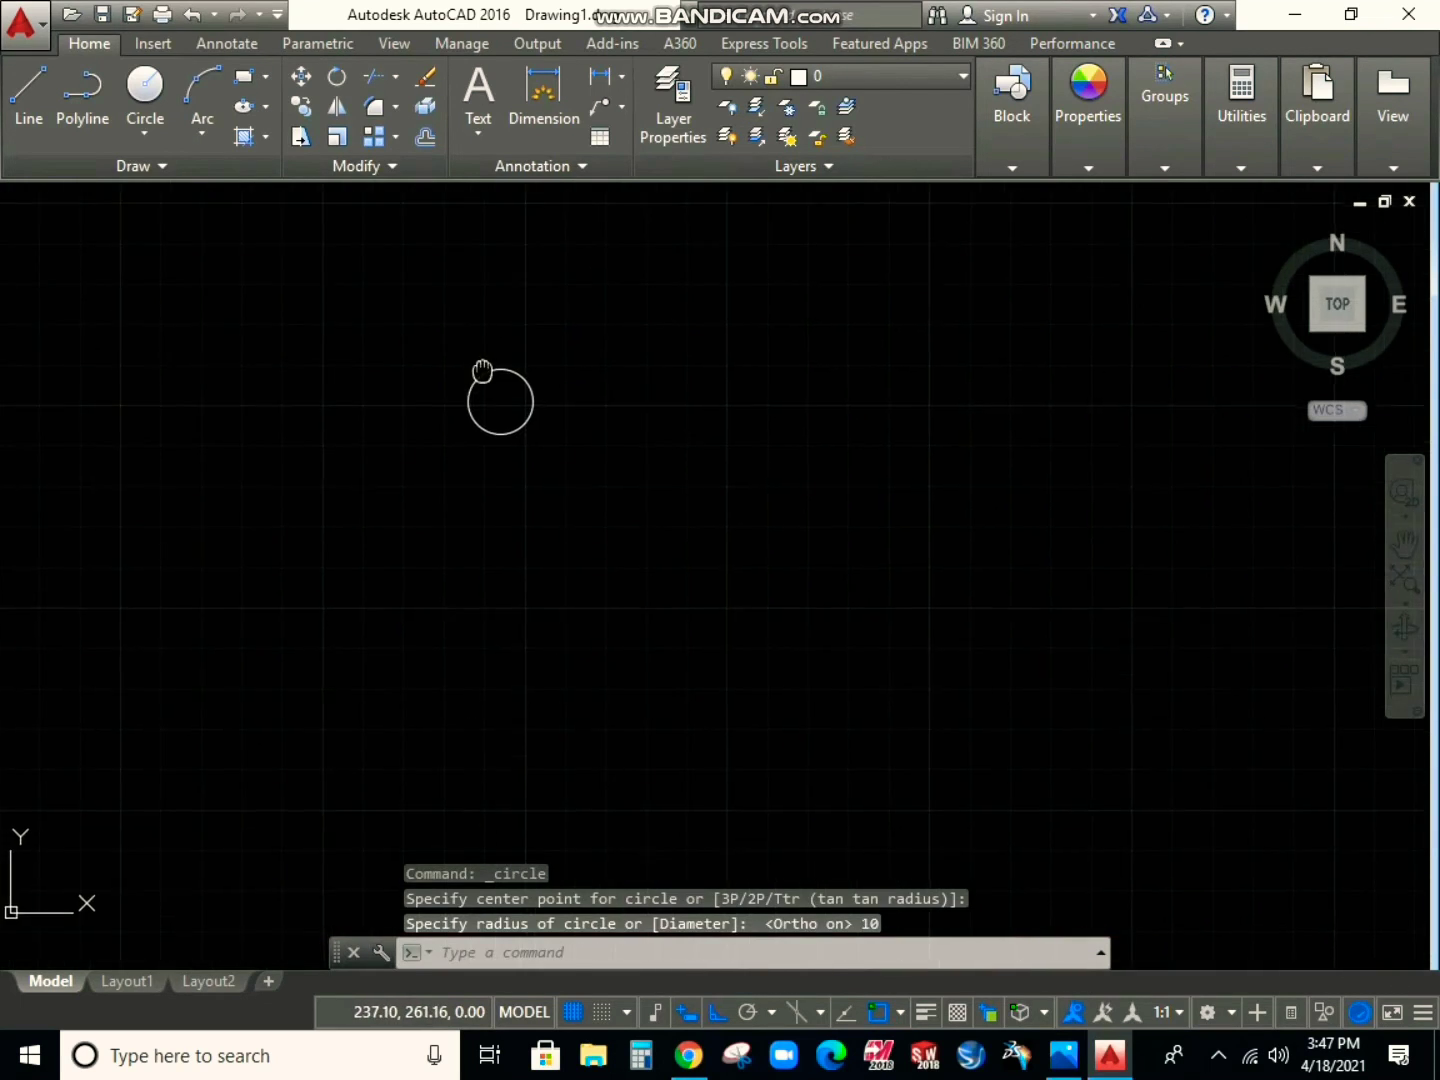
scroll(480, 373, up, 1)
middle_drag(483, 369, 457, 293)
scroll(473, 329, up, 1)
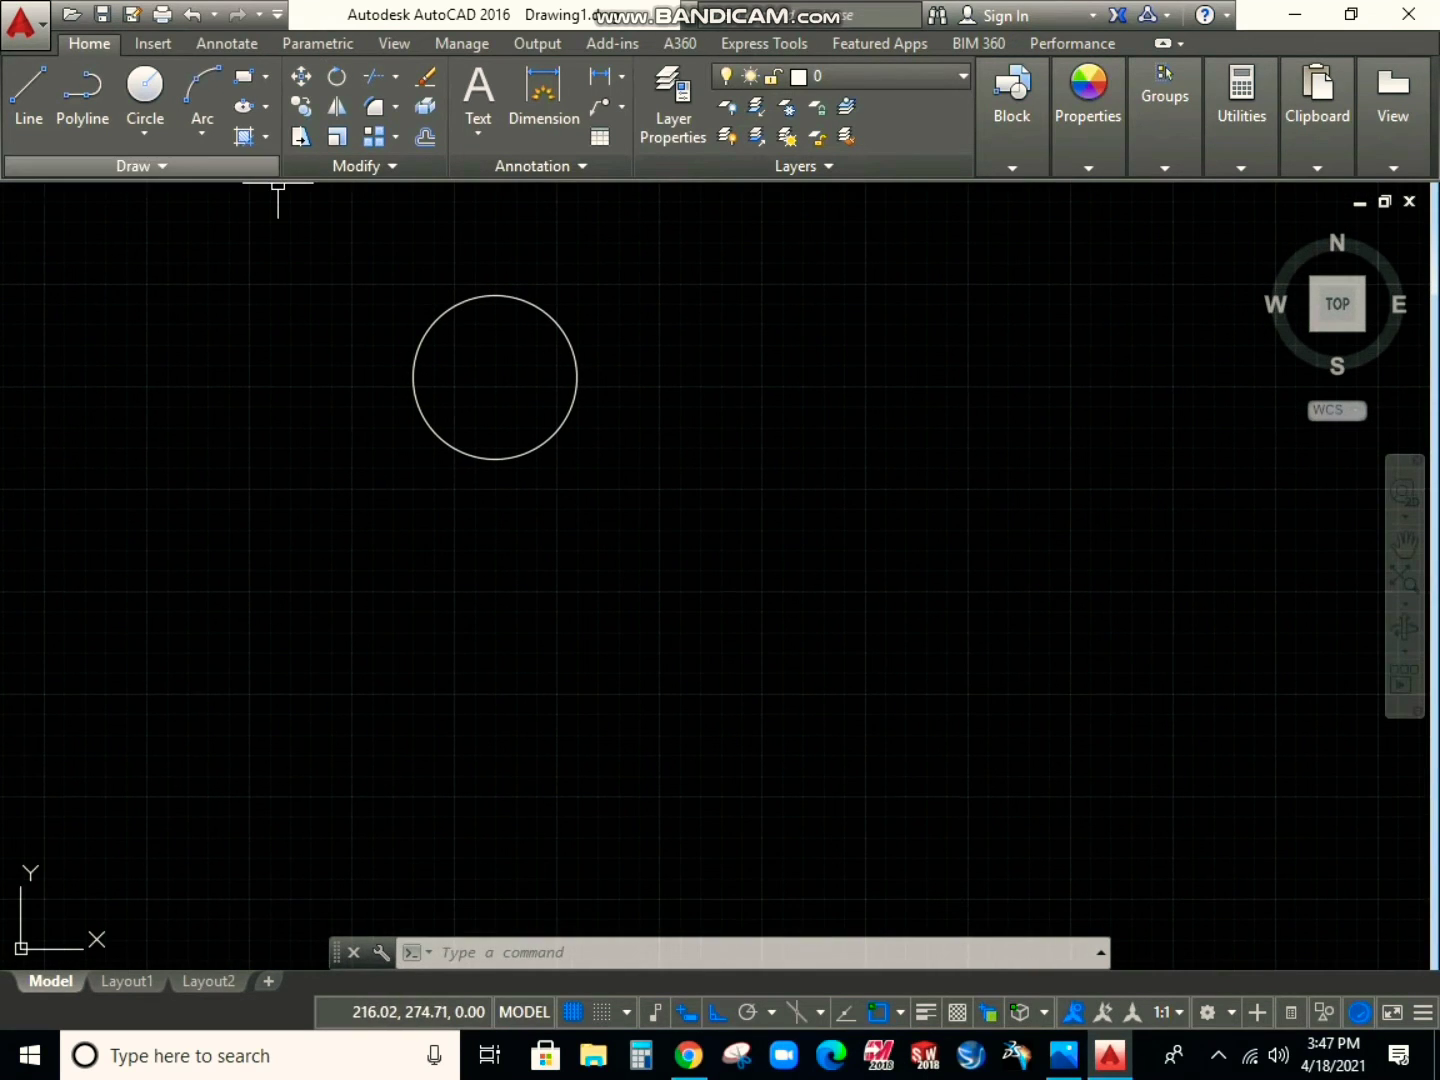
click(145, 133)
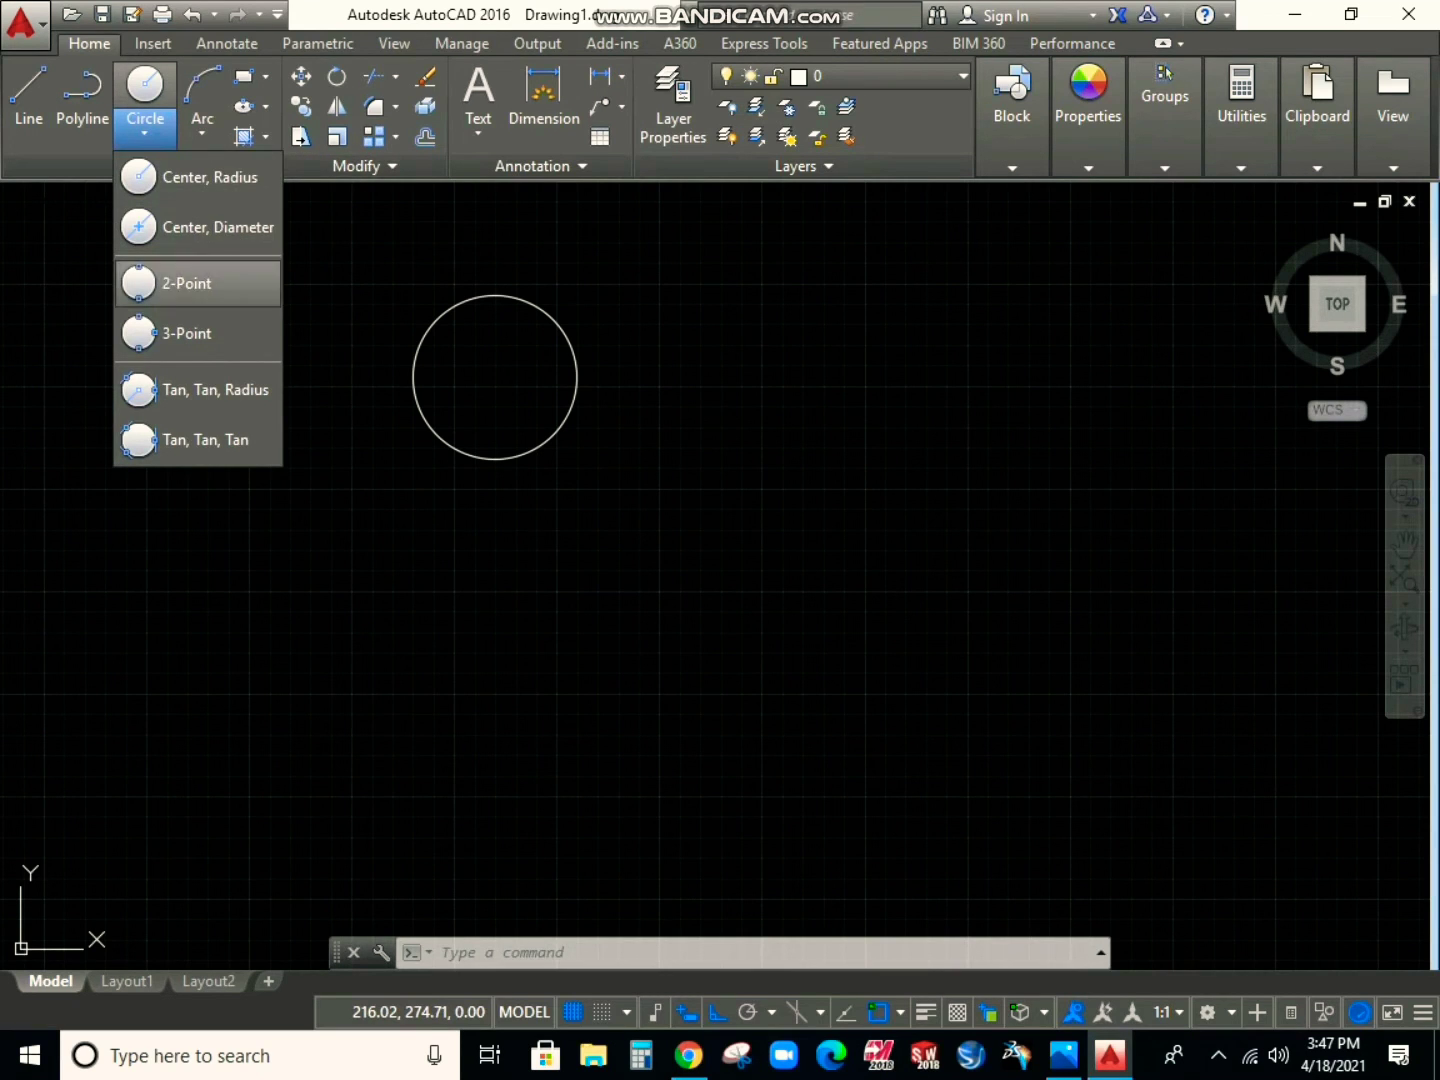
click(1063, 1056)
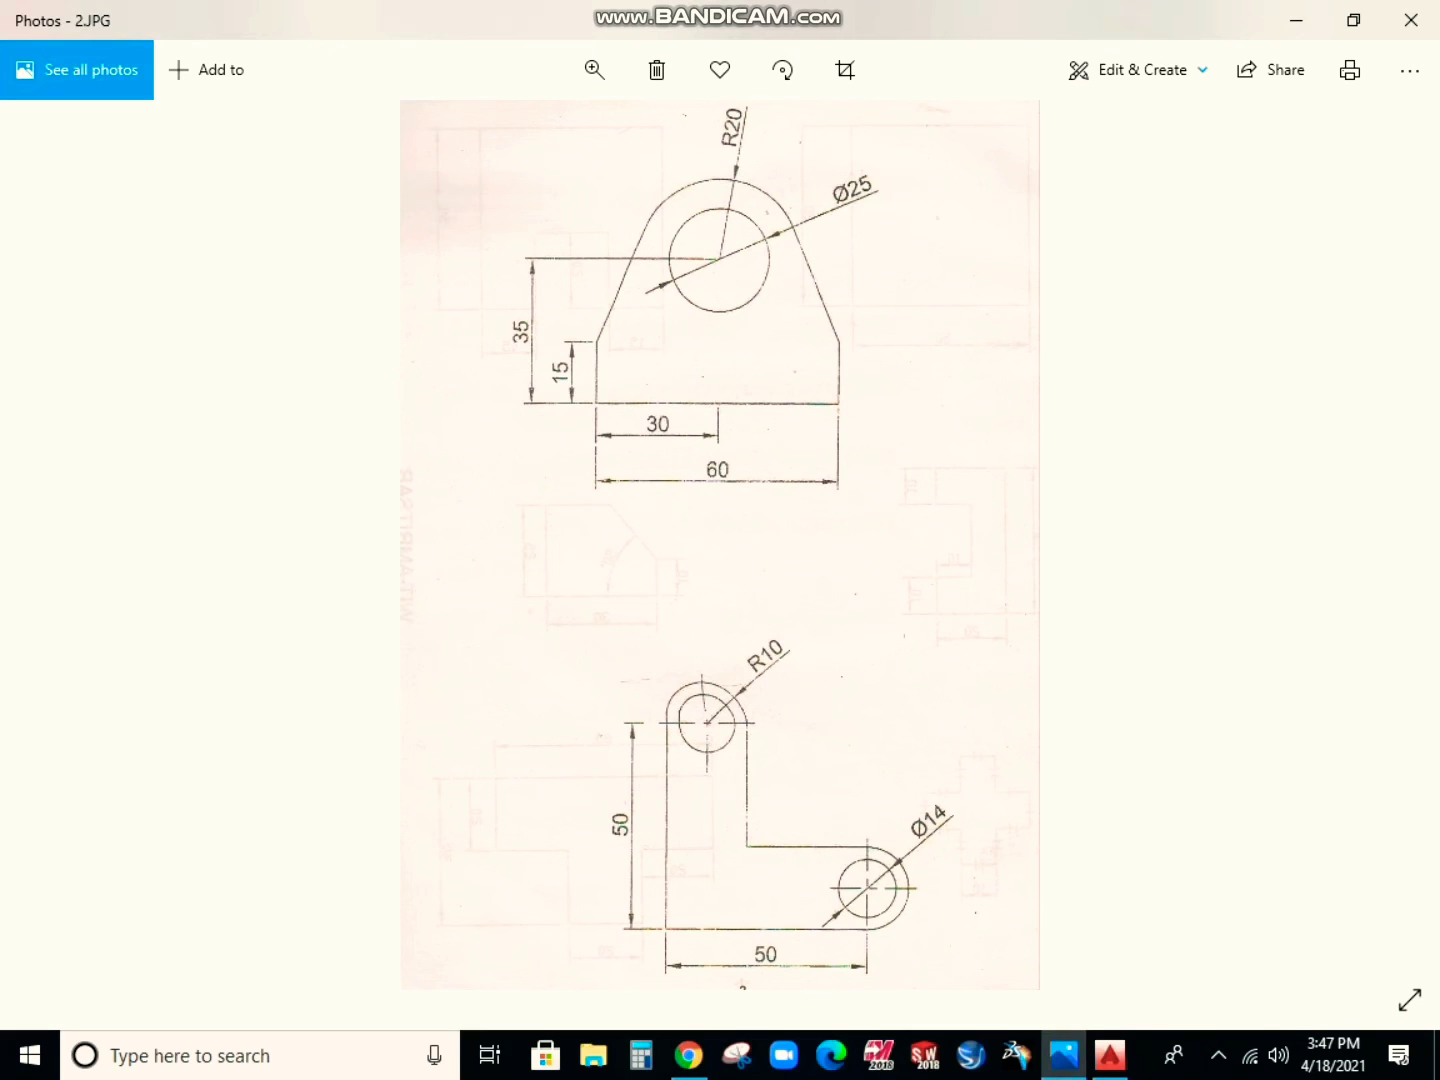
Draw a Ø14 circle by centre and diameter on the R10 circle's centre, then view the reference
click(1111, 1055)
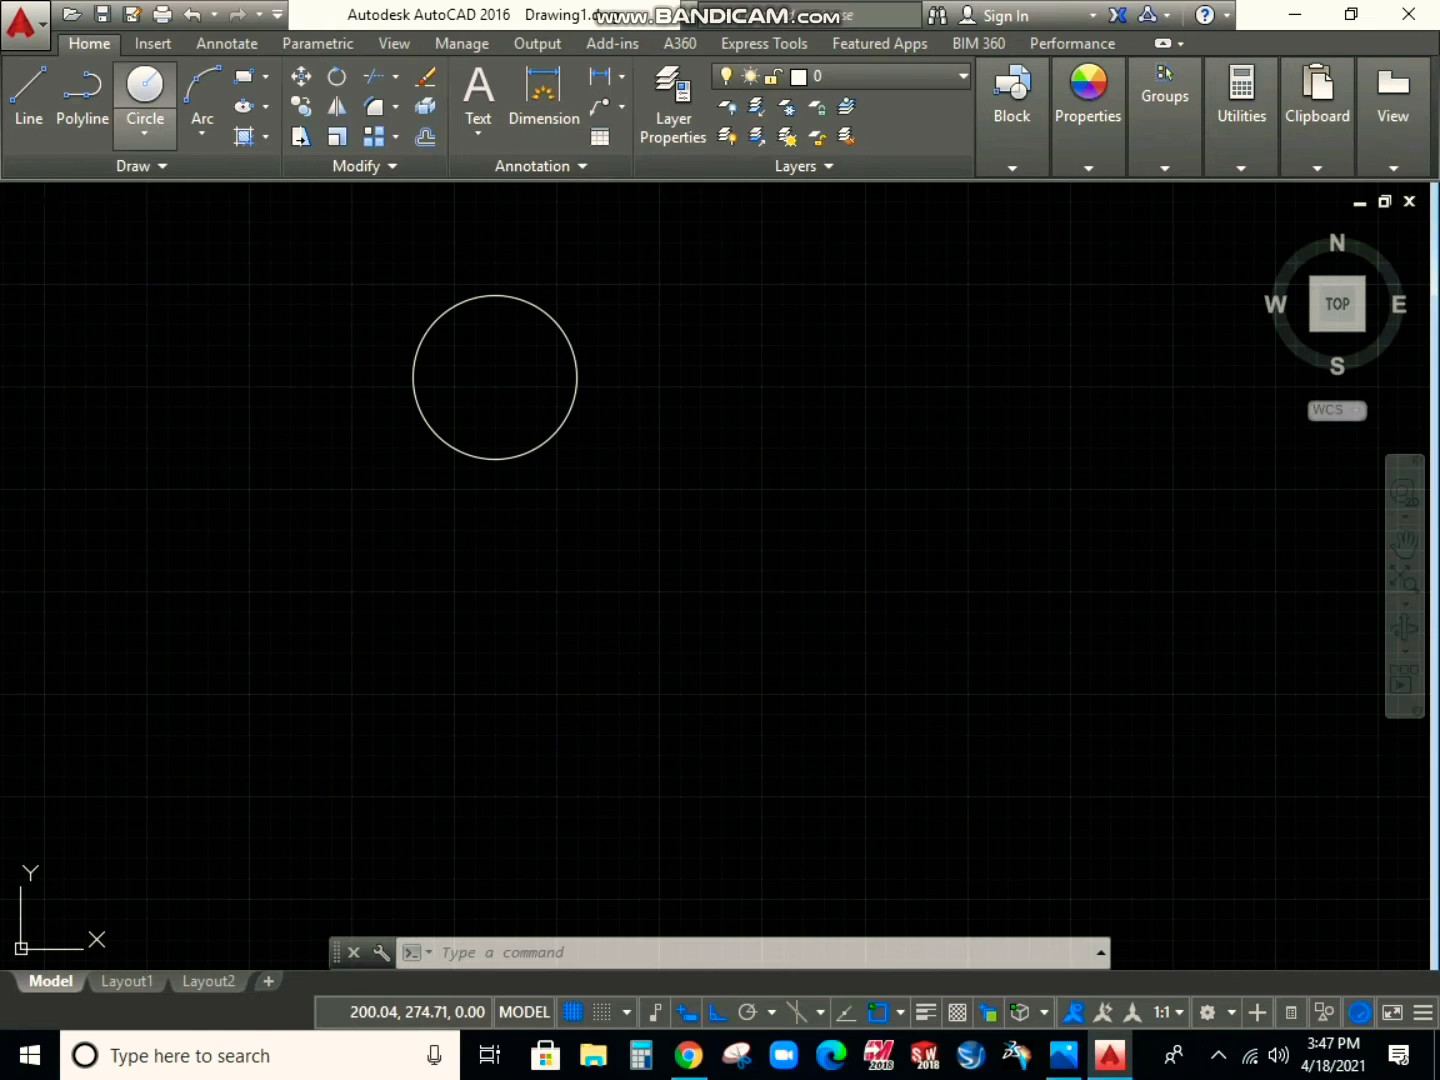
click(146, 125)
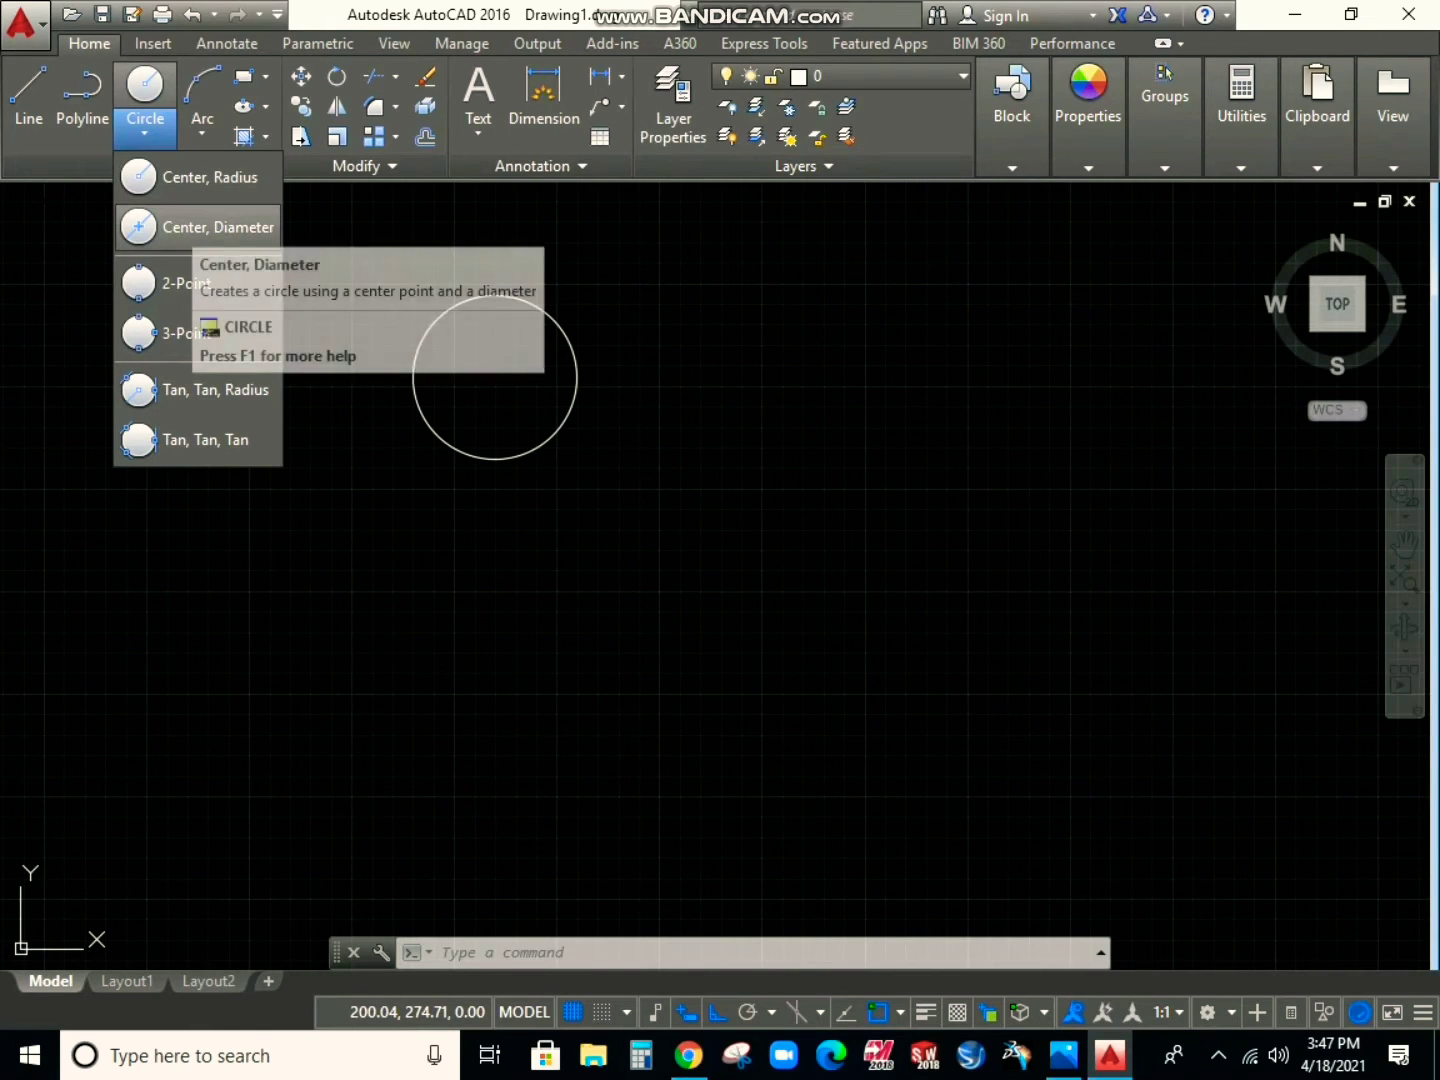
click(218, 227)
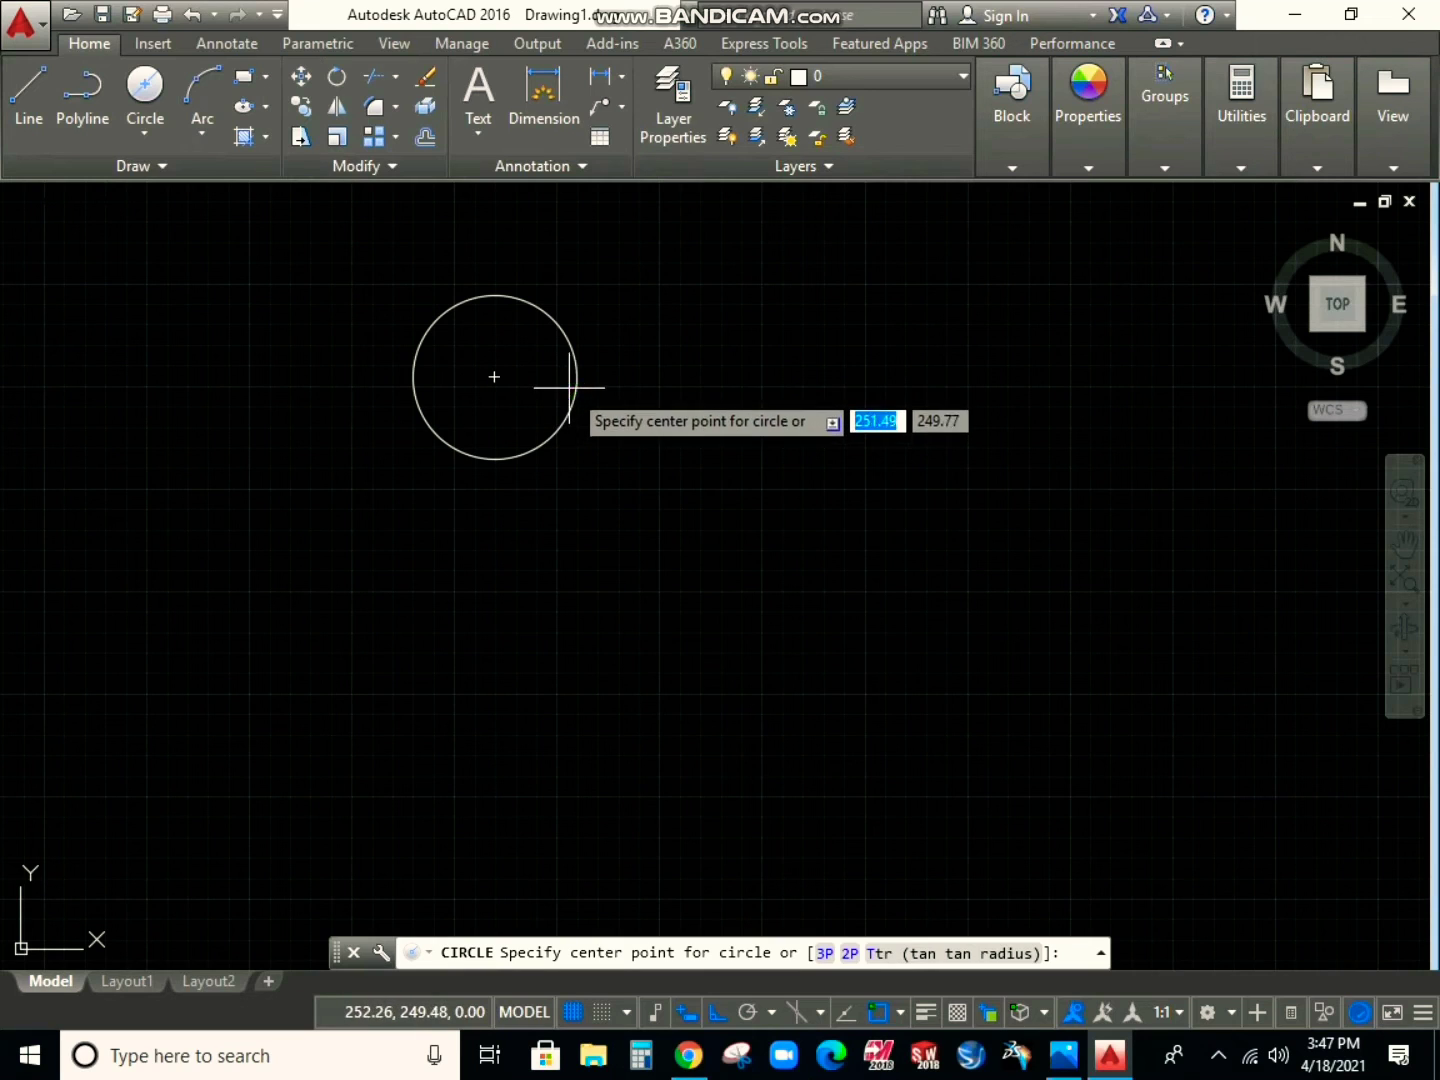
click(494, 377)
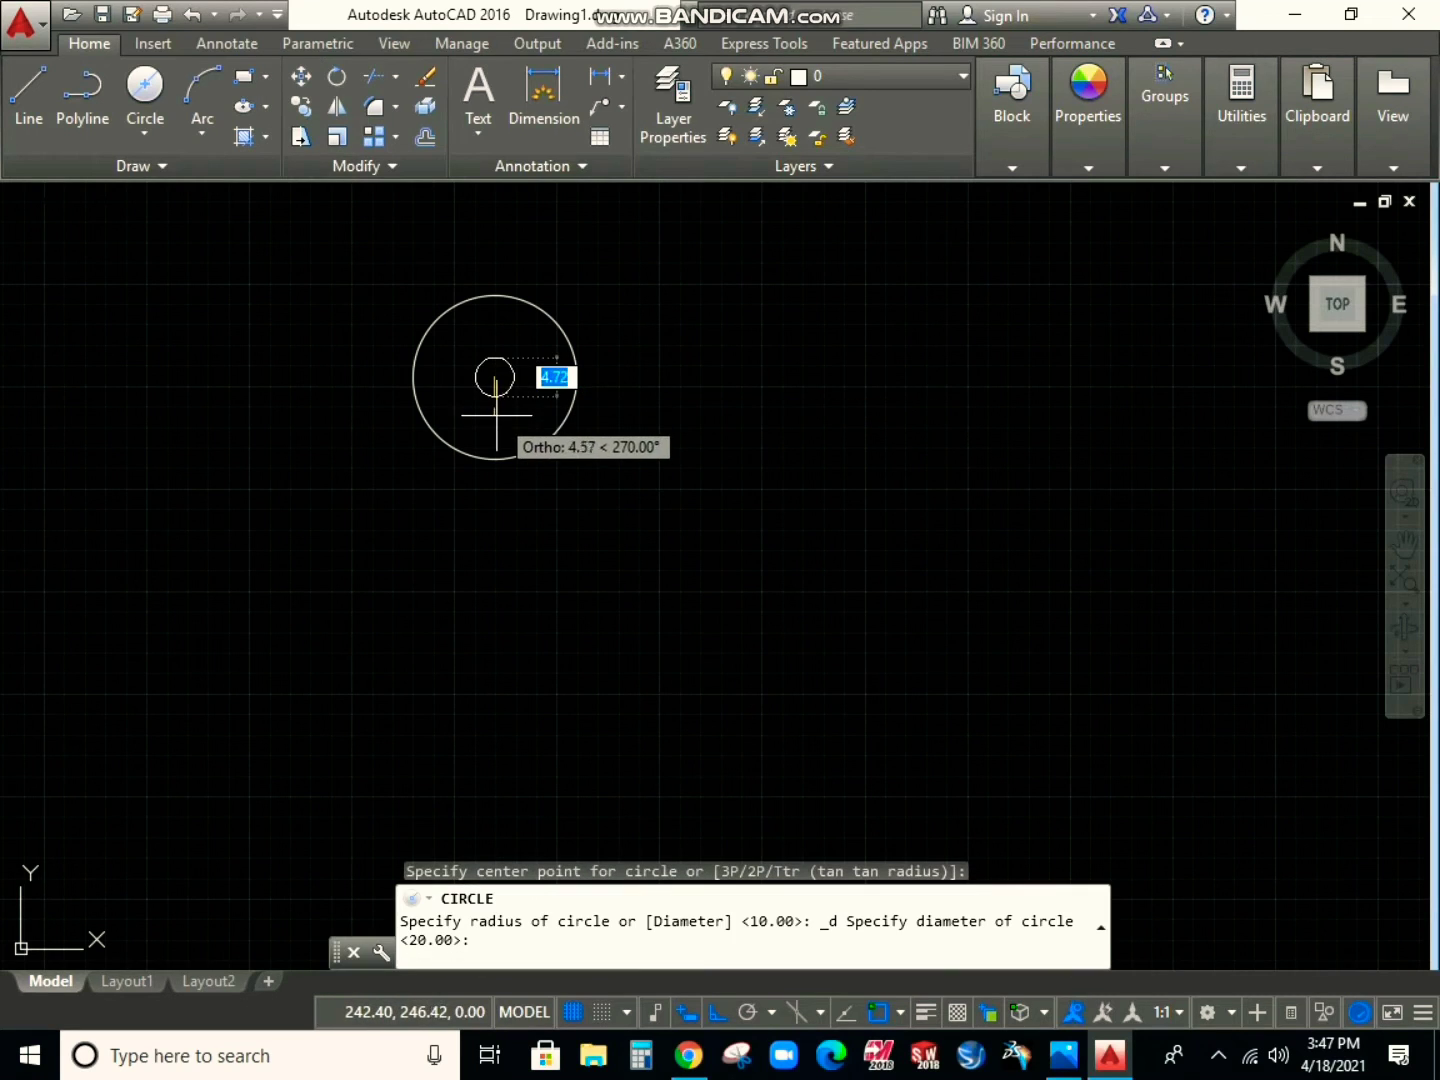
text(14)
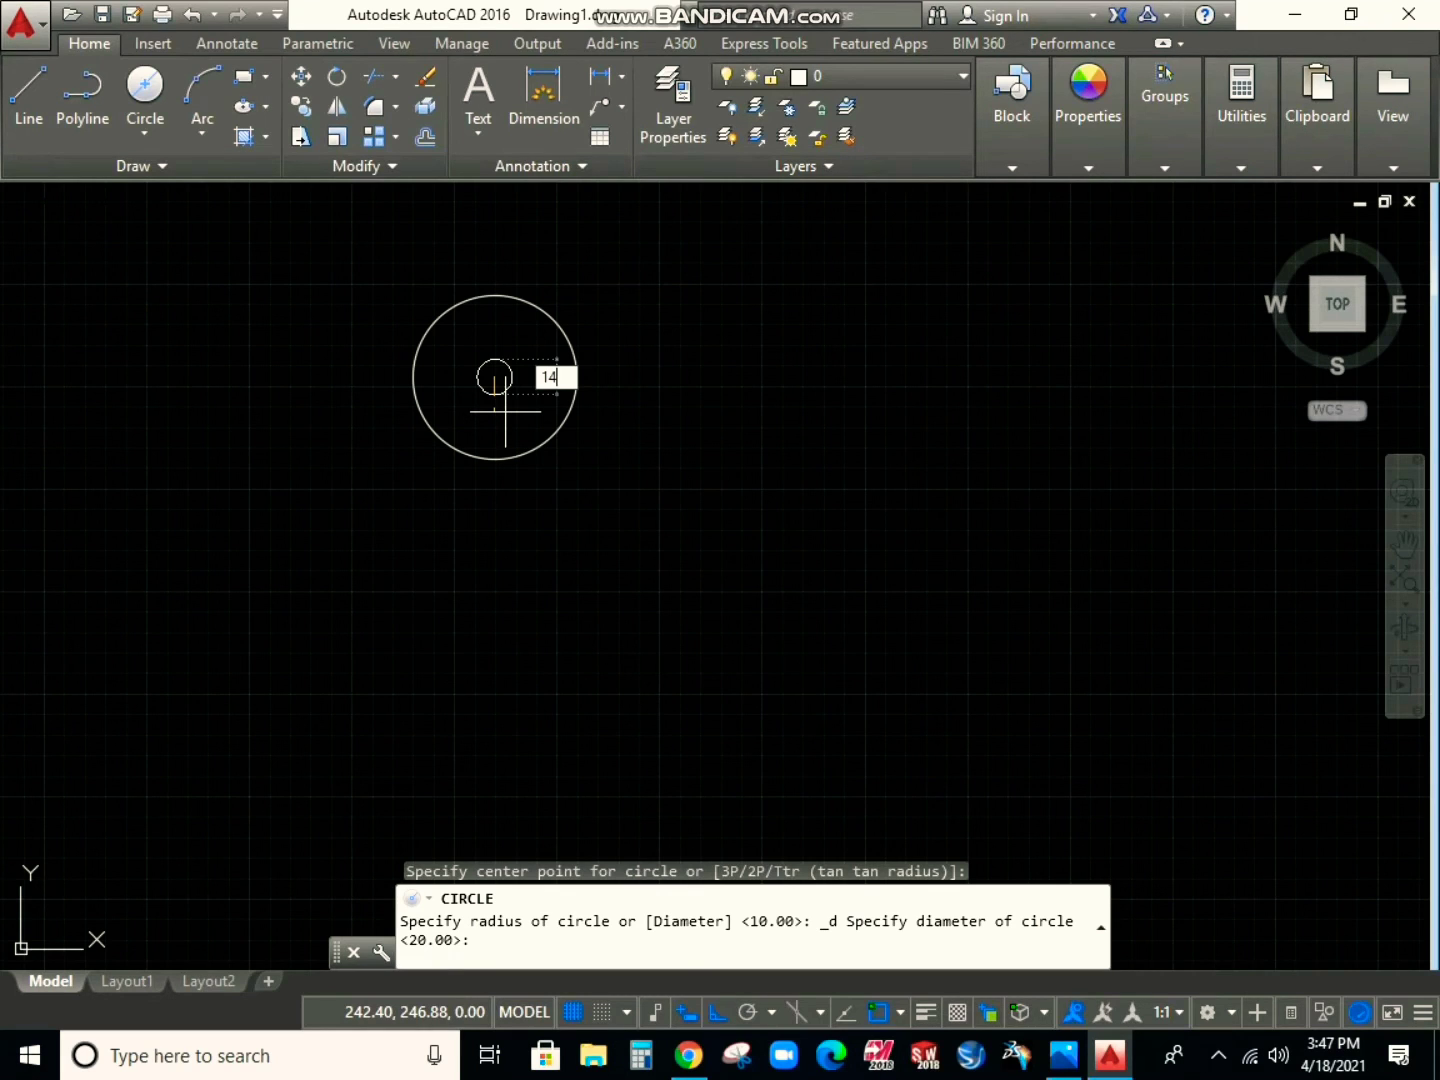
key(Return)
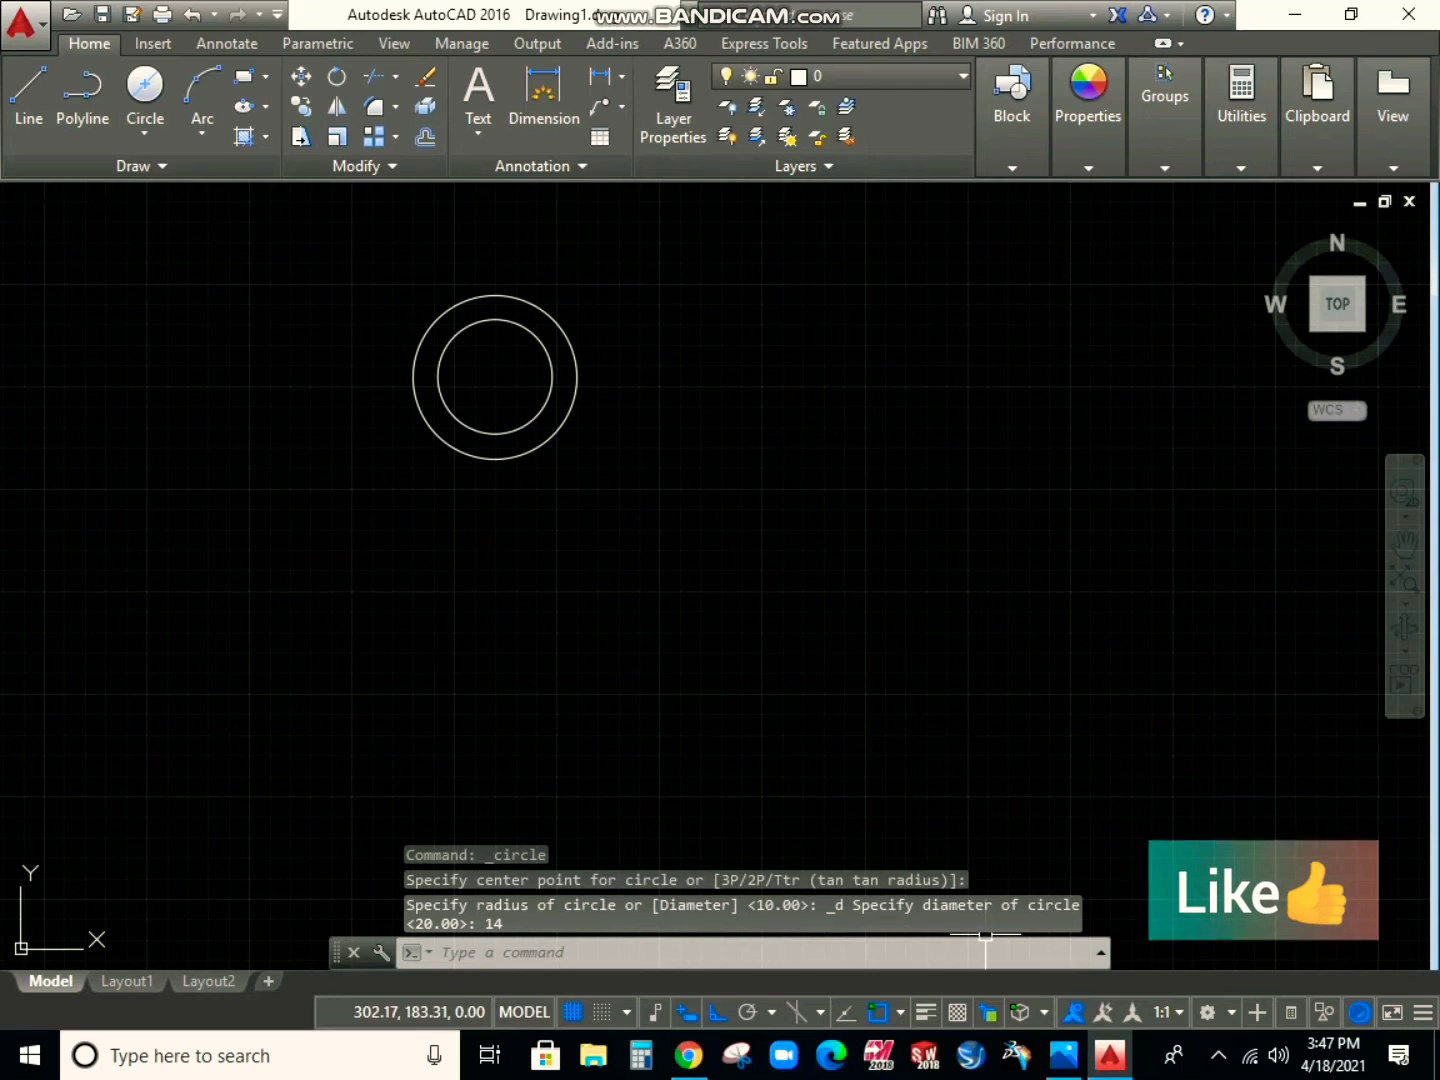
key(alt+Tab)
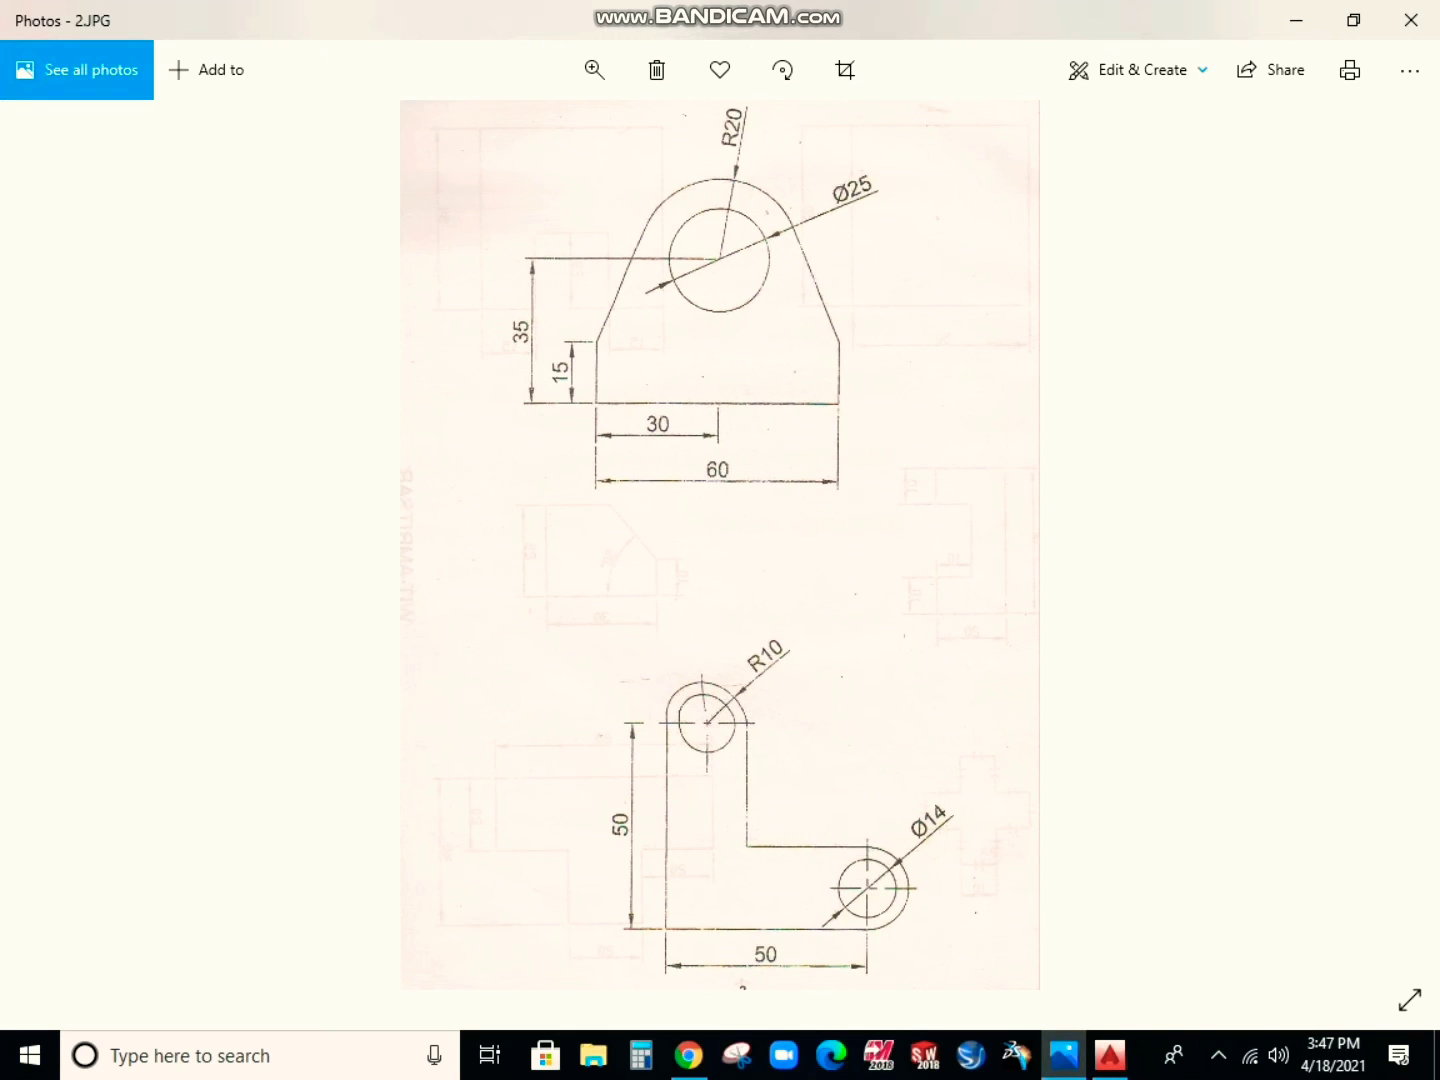
Go back from the reference image to the AutoCAD drawing
click(1110, 1056)
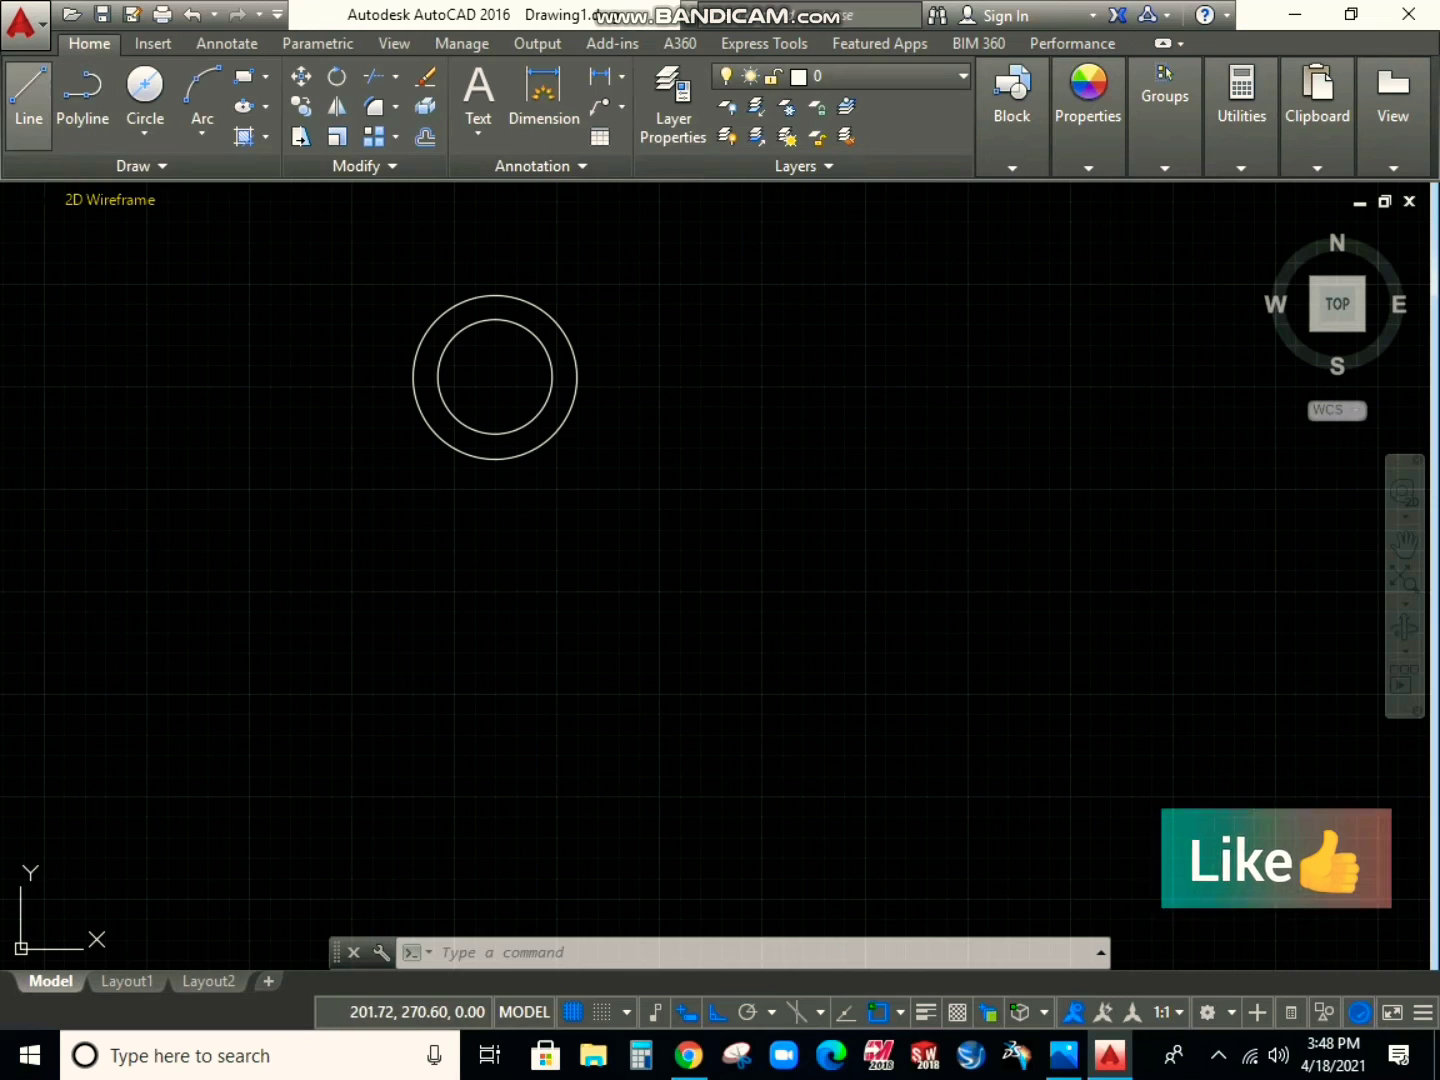
From the R10 circle's left quadrant, draw lines 50 down and 50 right, then view the reference
click(28, 100)
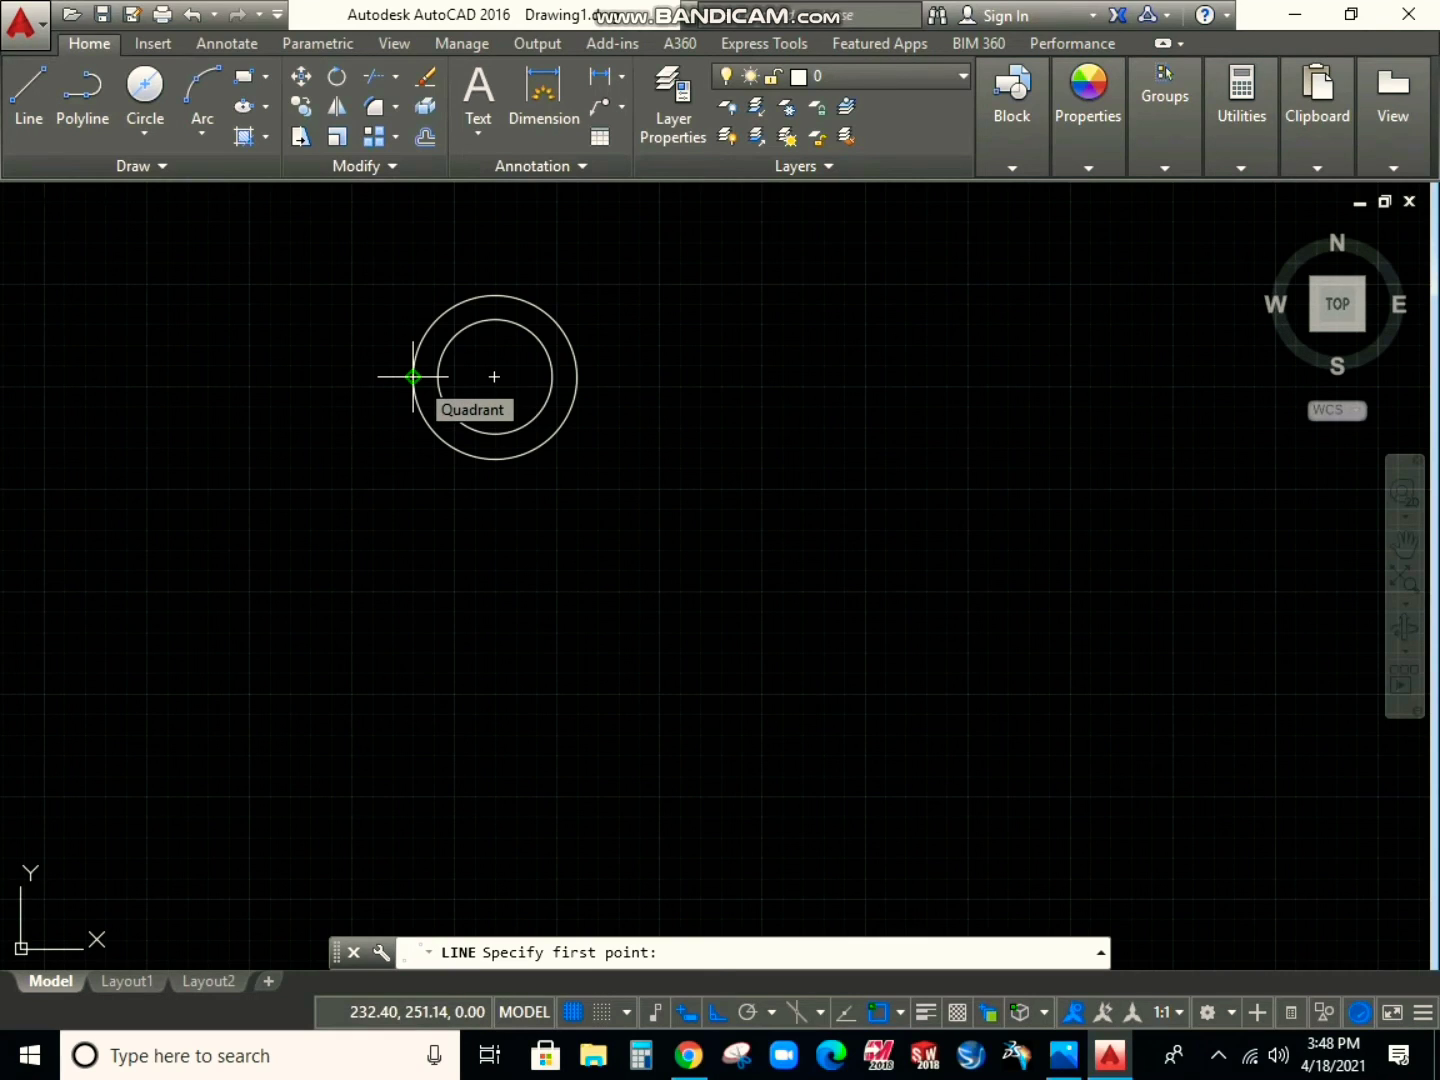
click(413, 377)
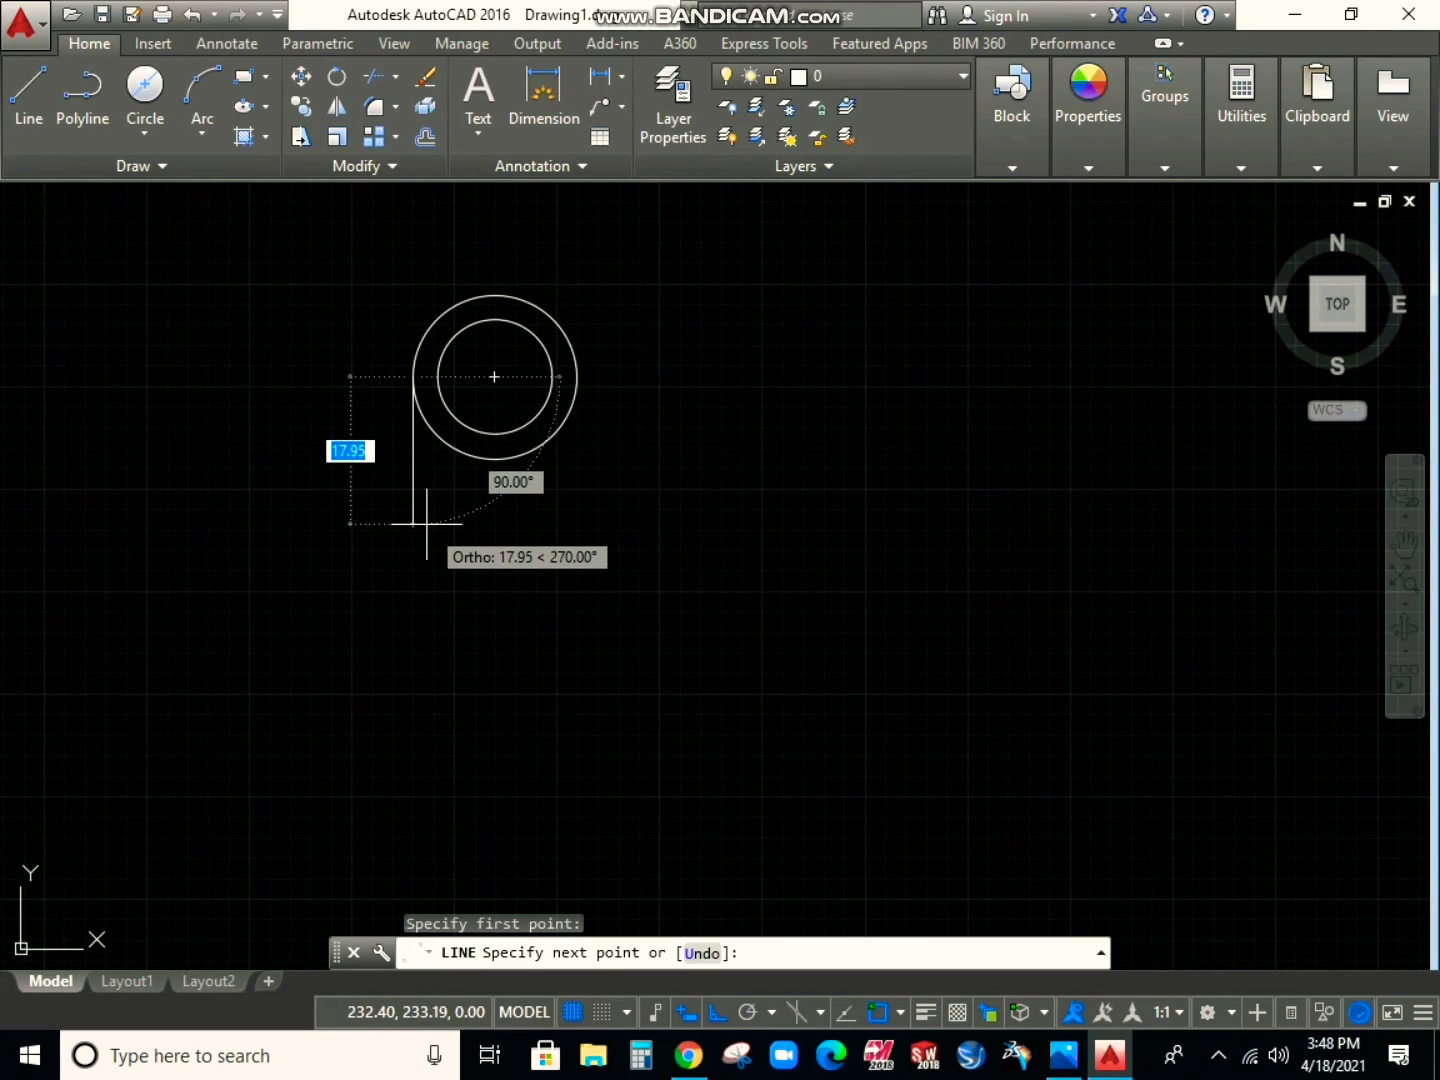
text(50)
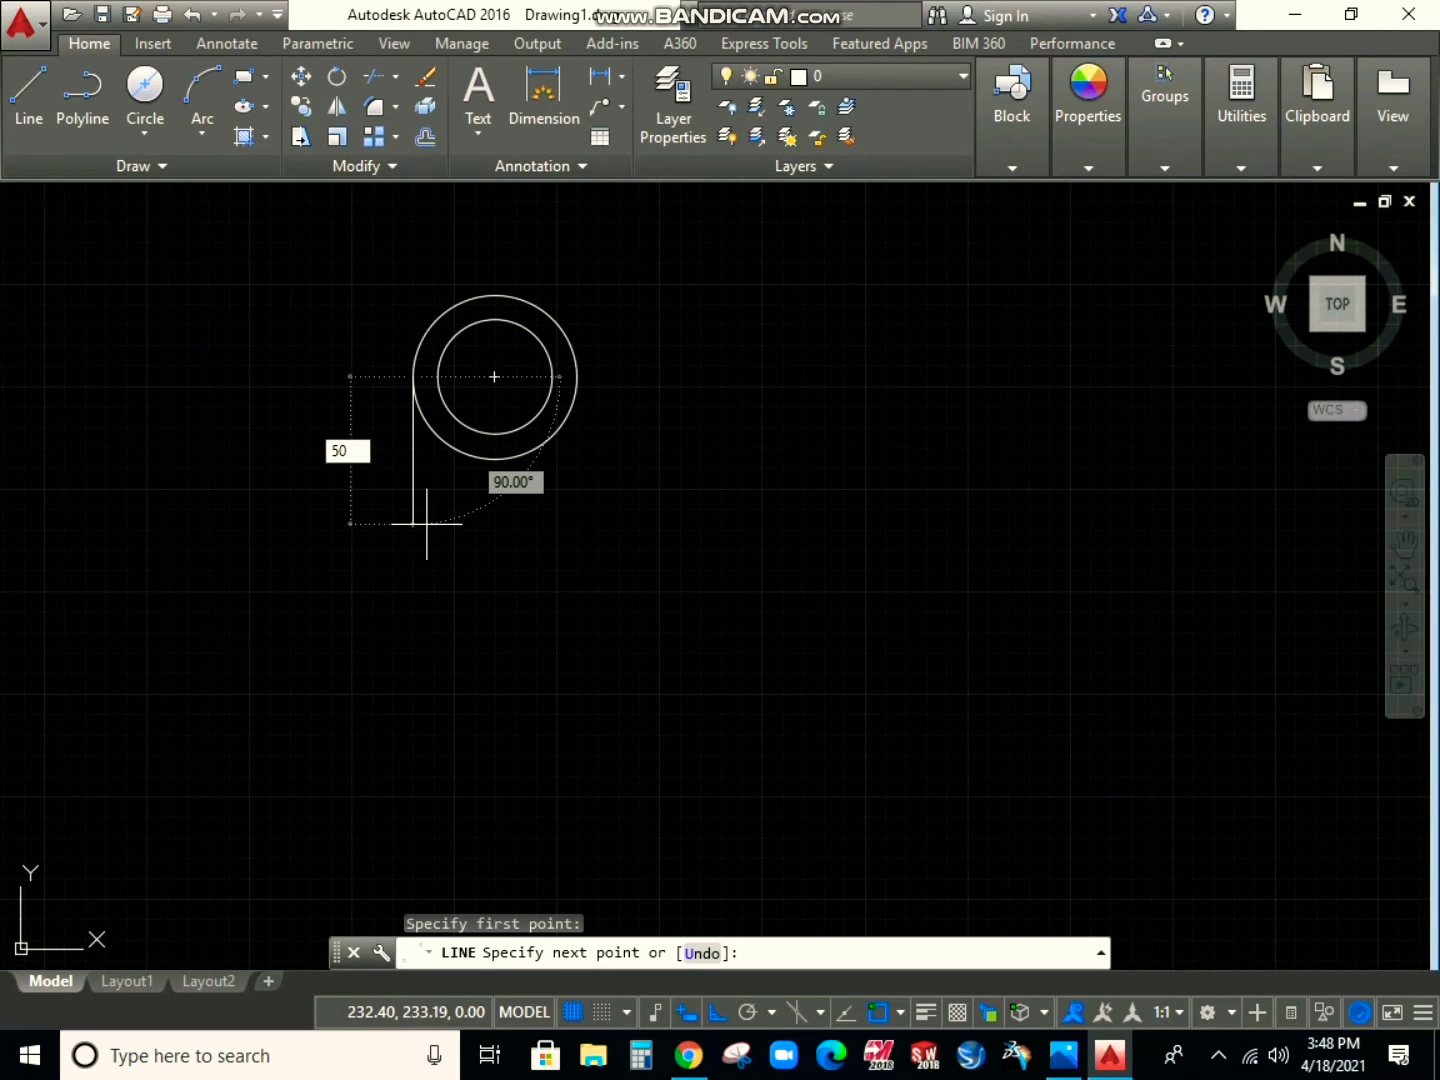
key(Return)
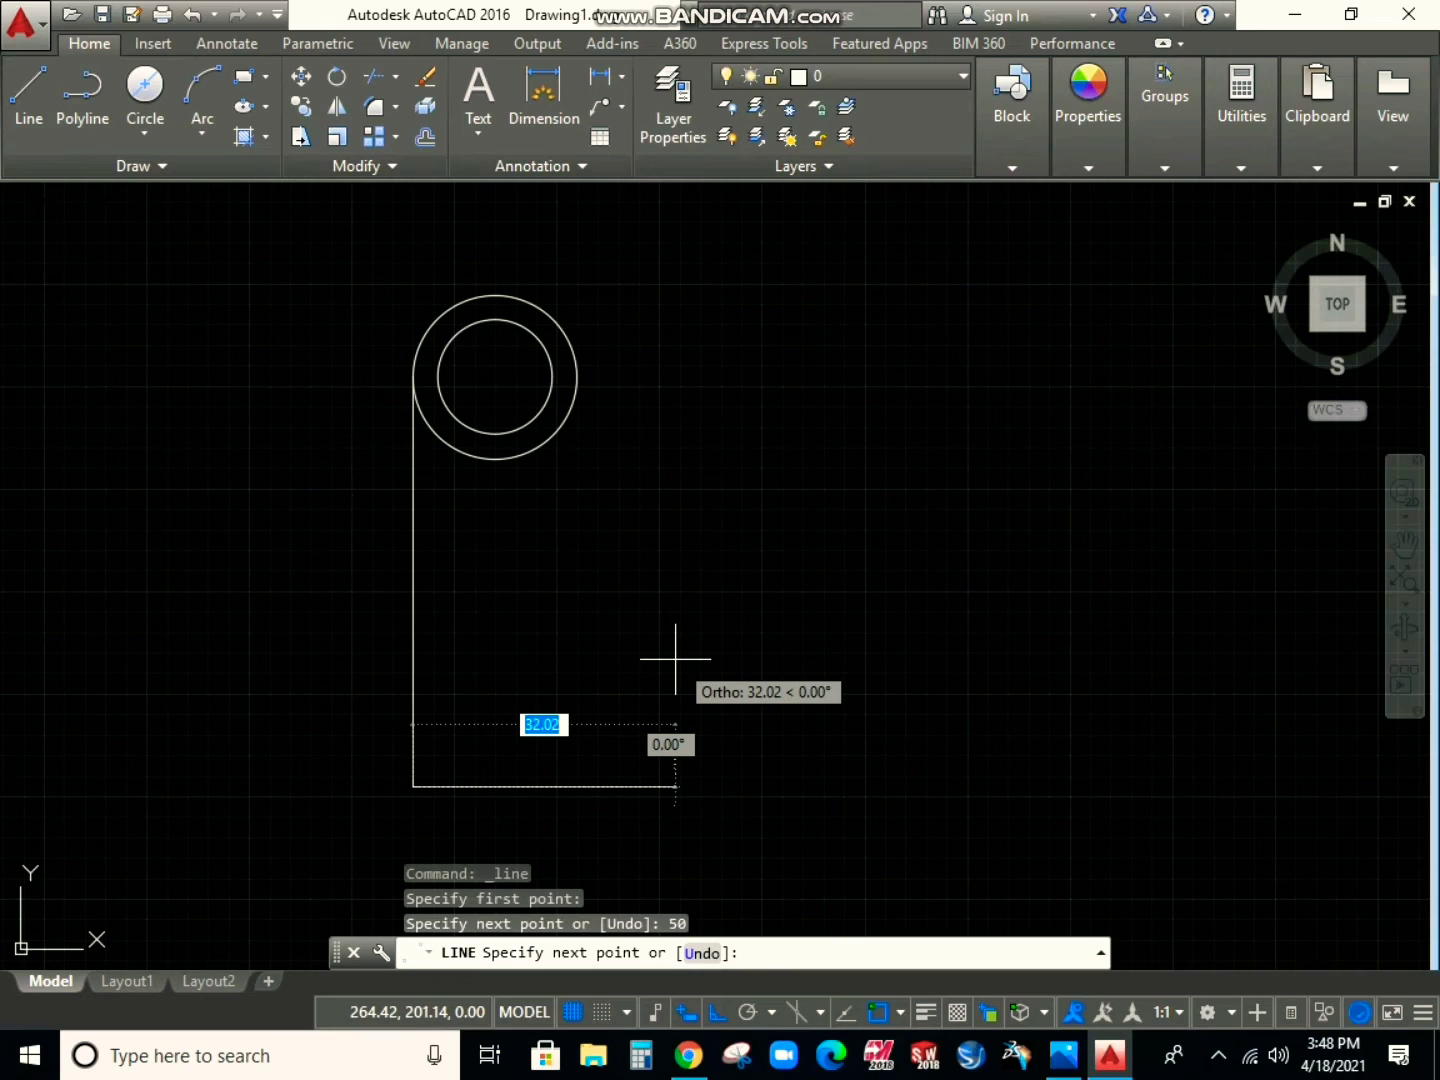
text(50)
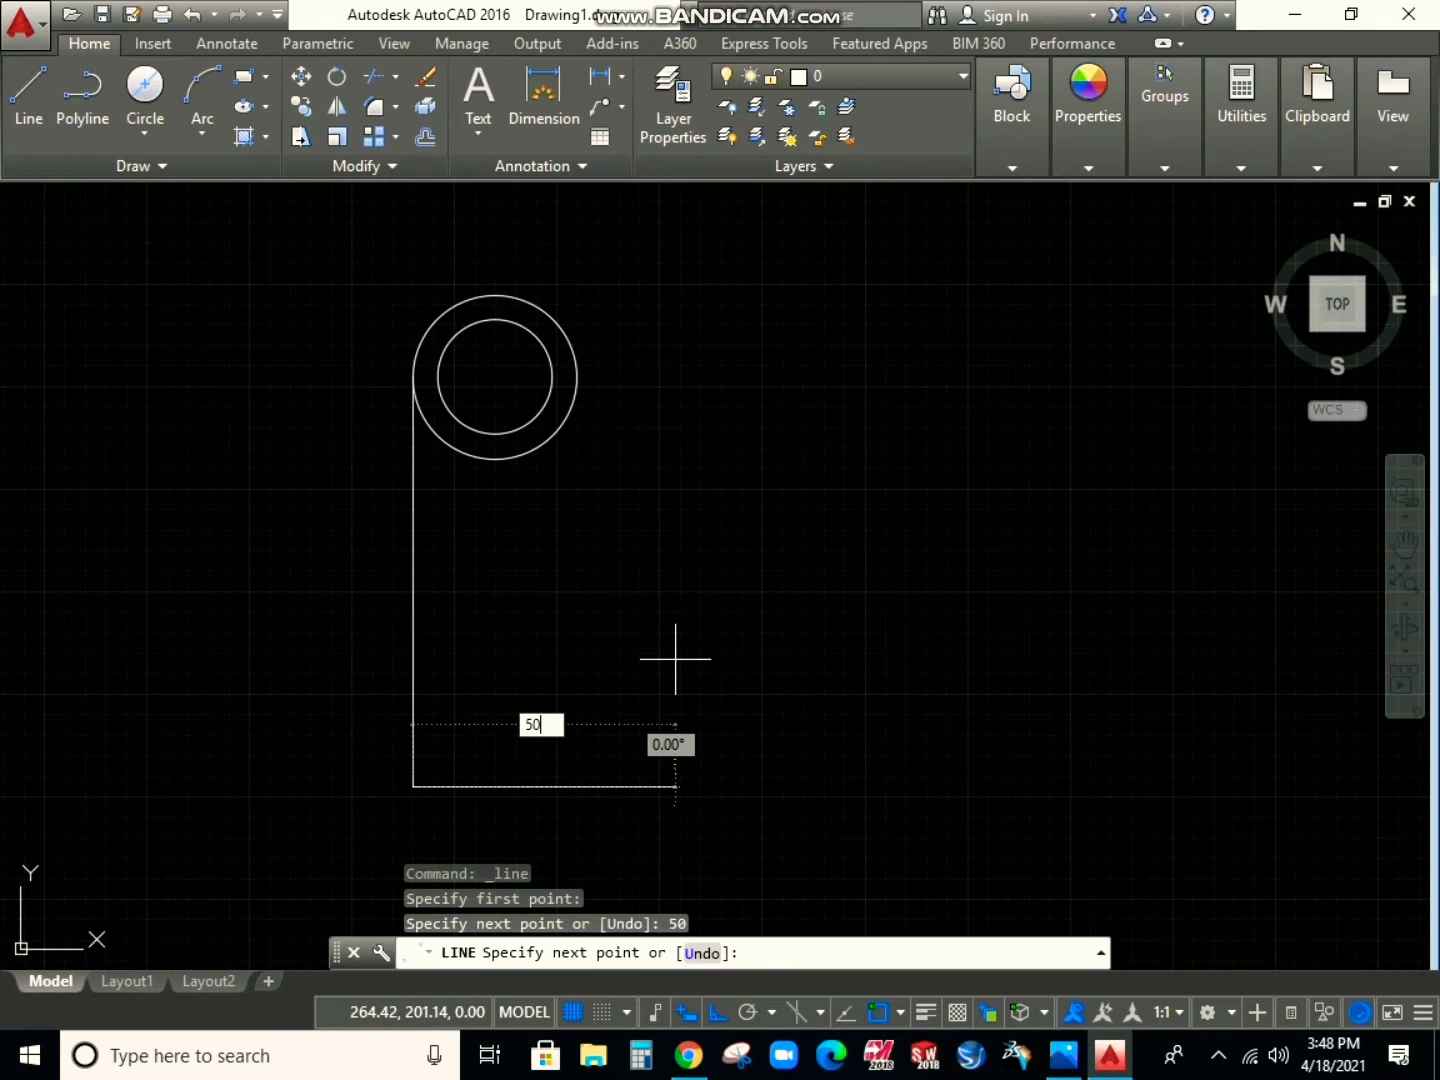
key(Return)
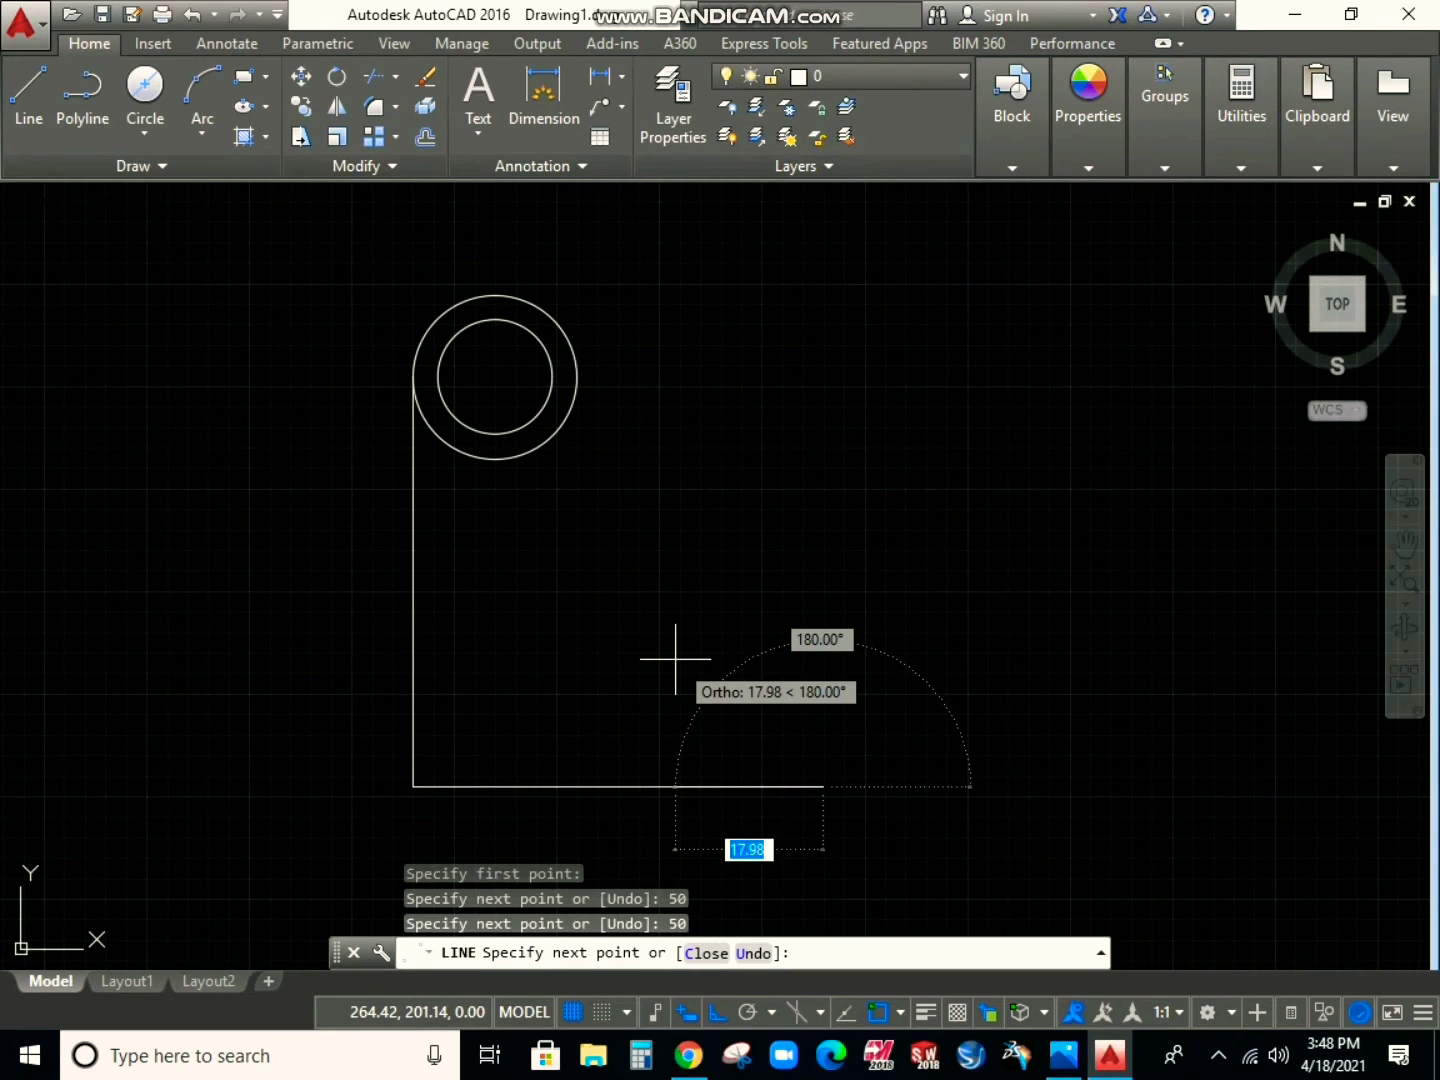
key(Escape)
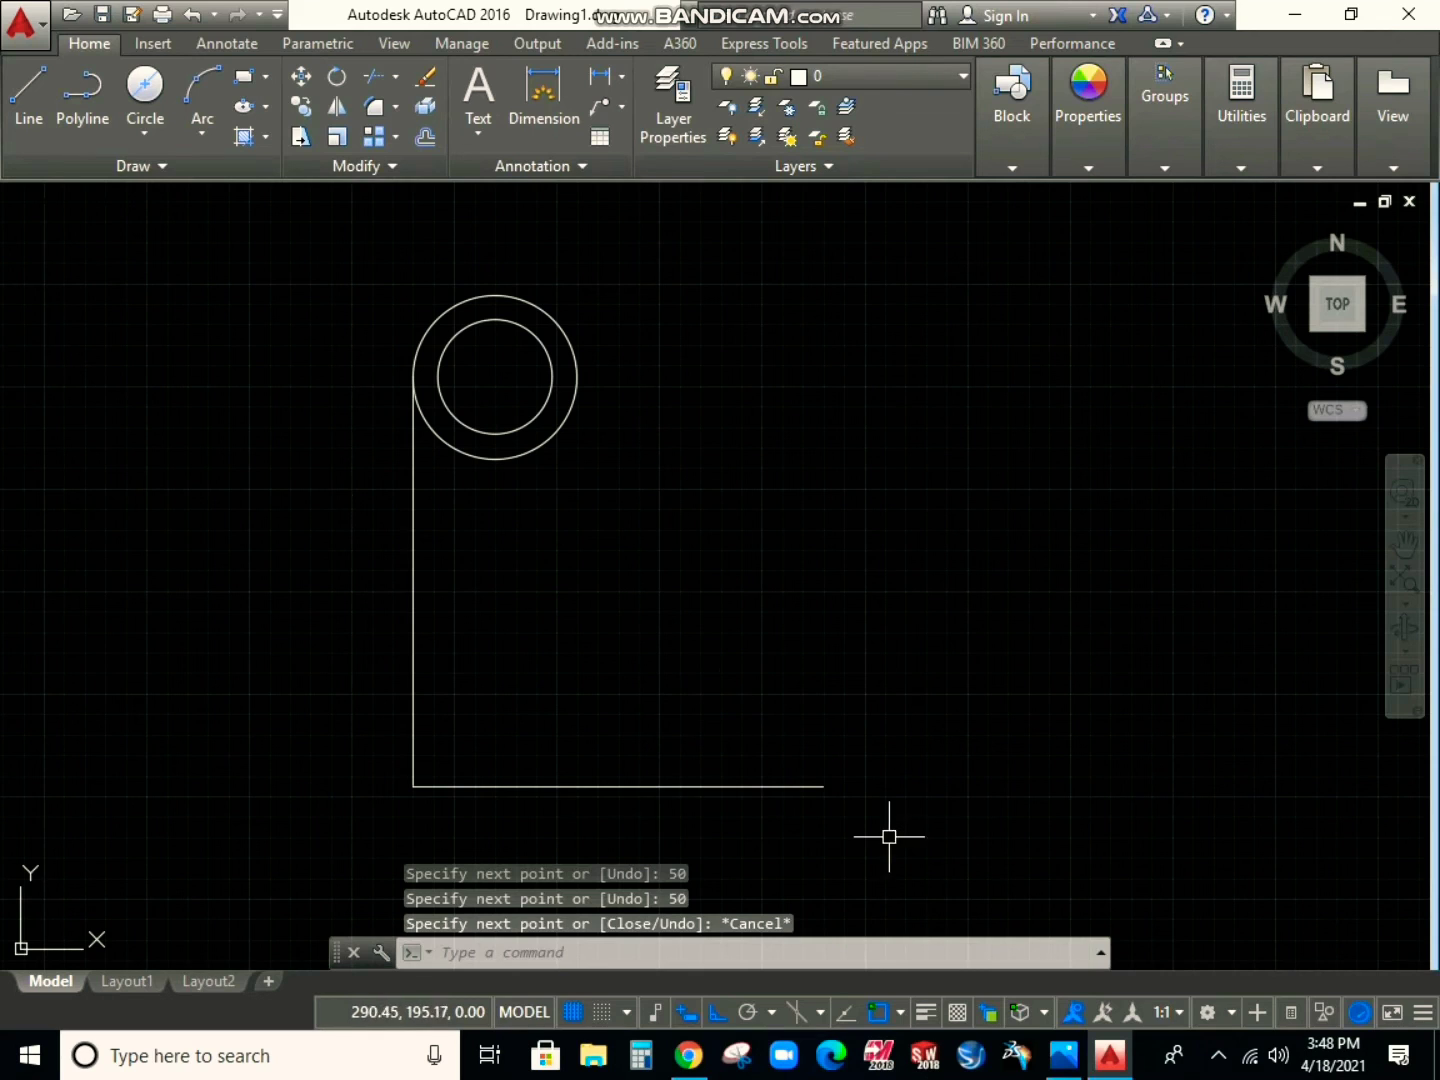
key(alt+Tab)
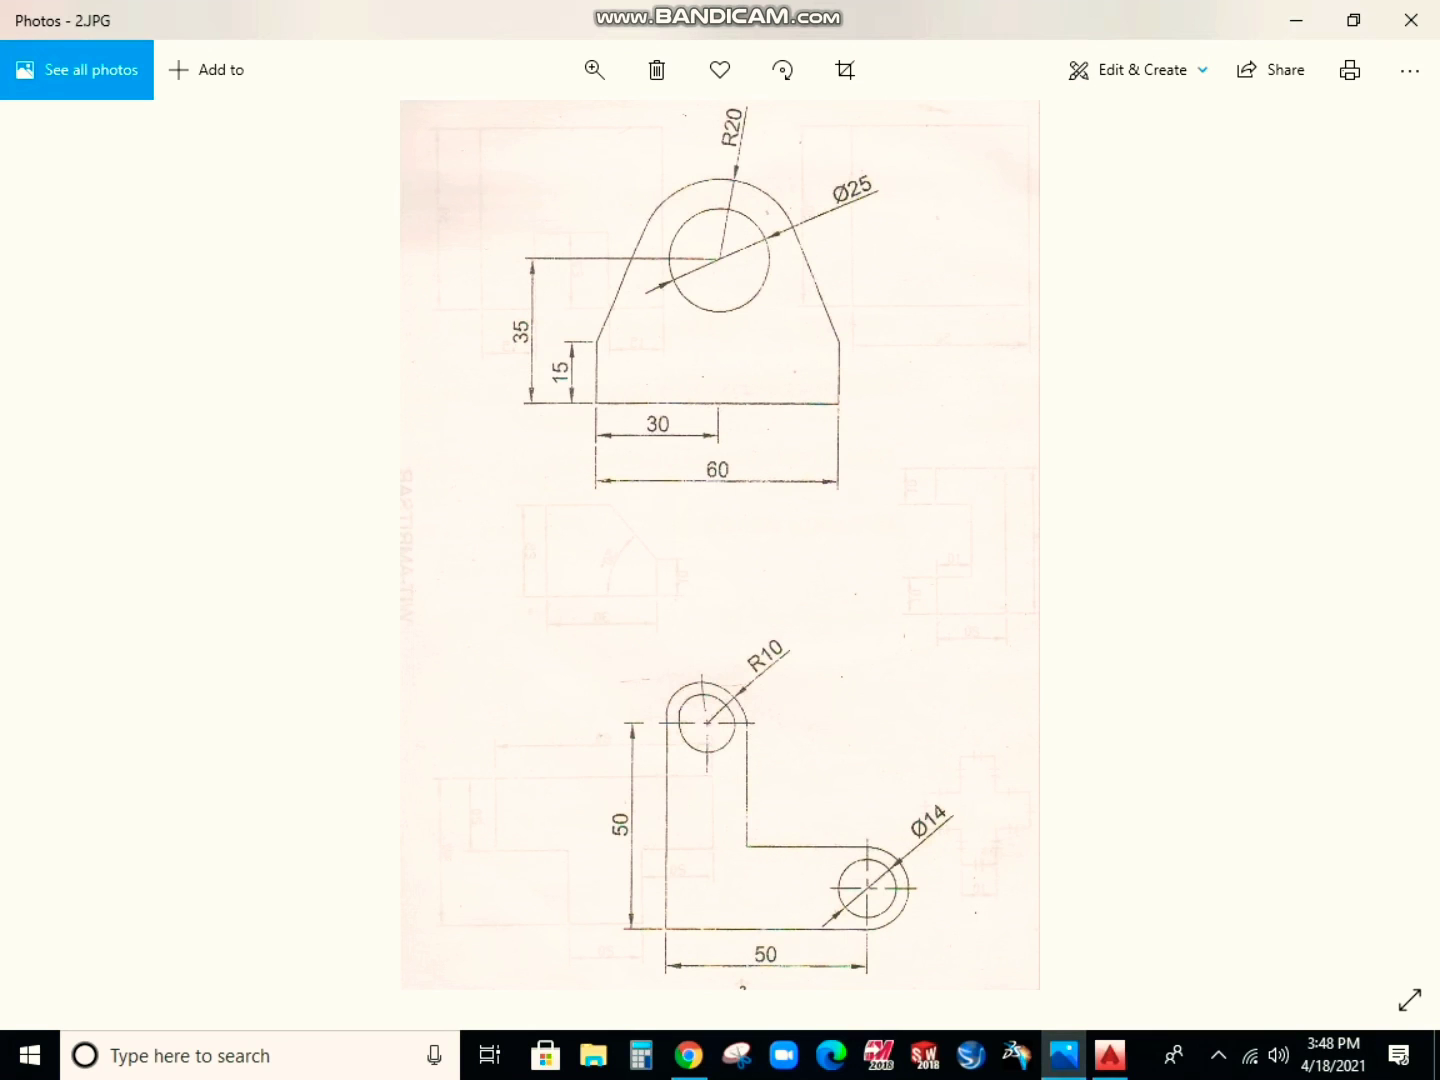
Return to the partly drawn link in AutoCAD
click(1110, 1055)
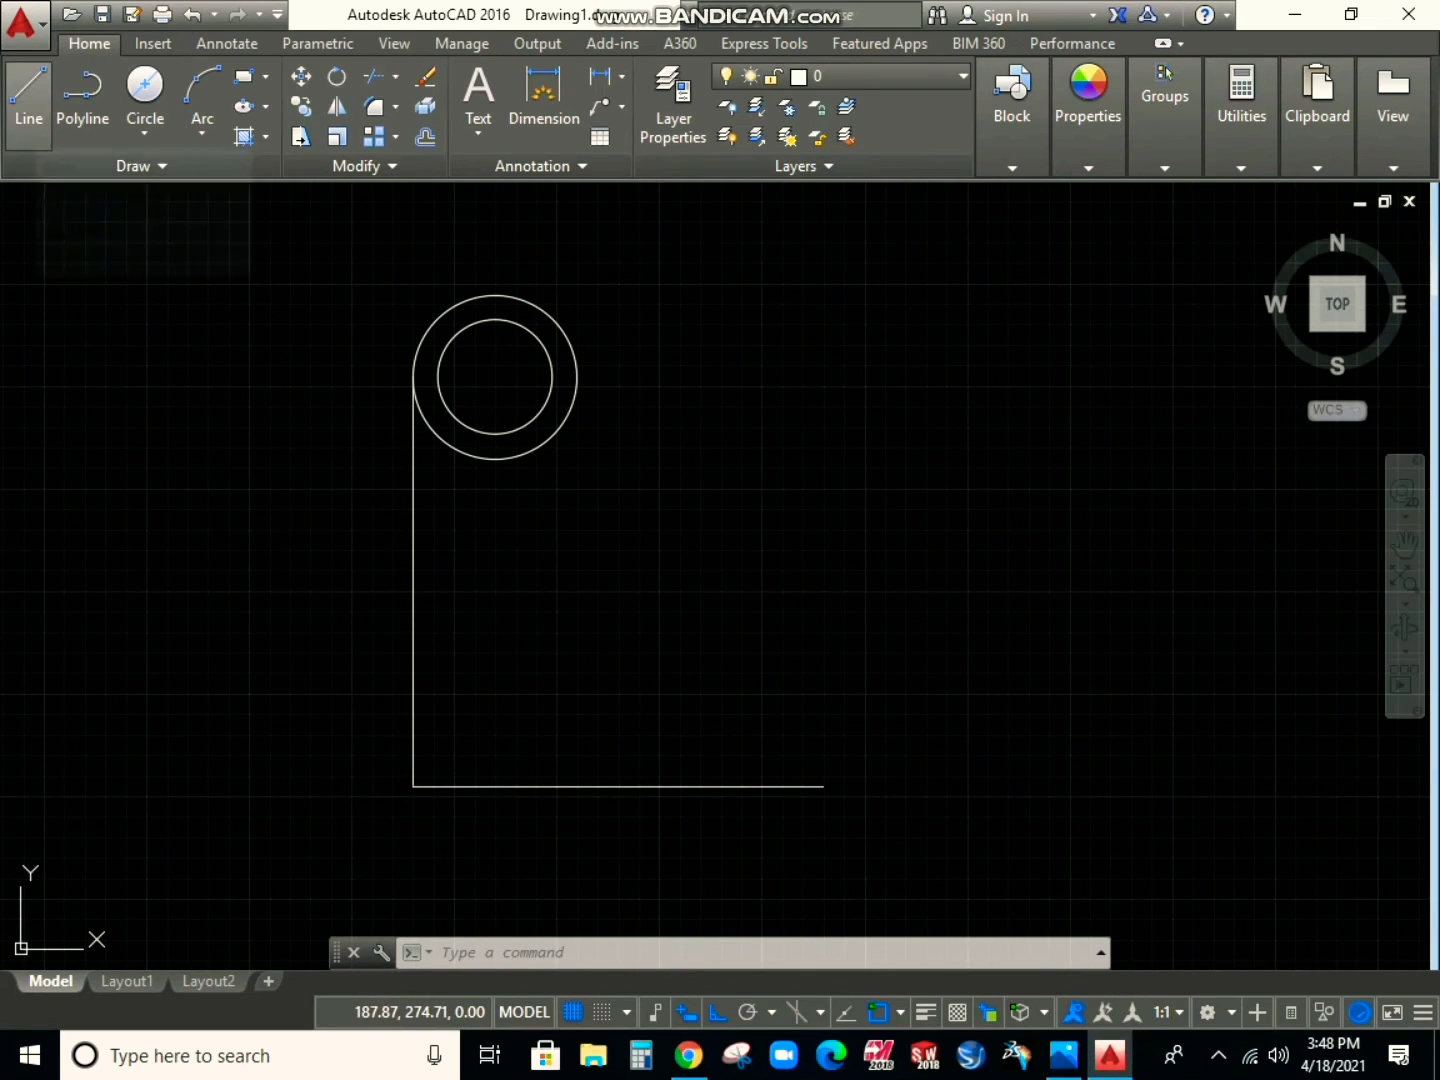
Draw a 10-unit vertical construction line up from the bottom edge's right end
click(28, 101)
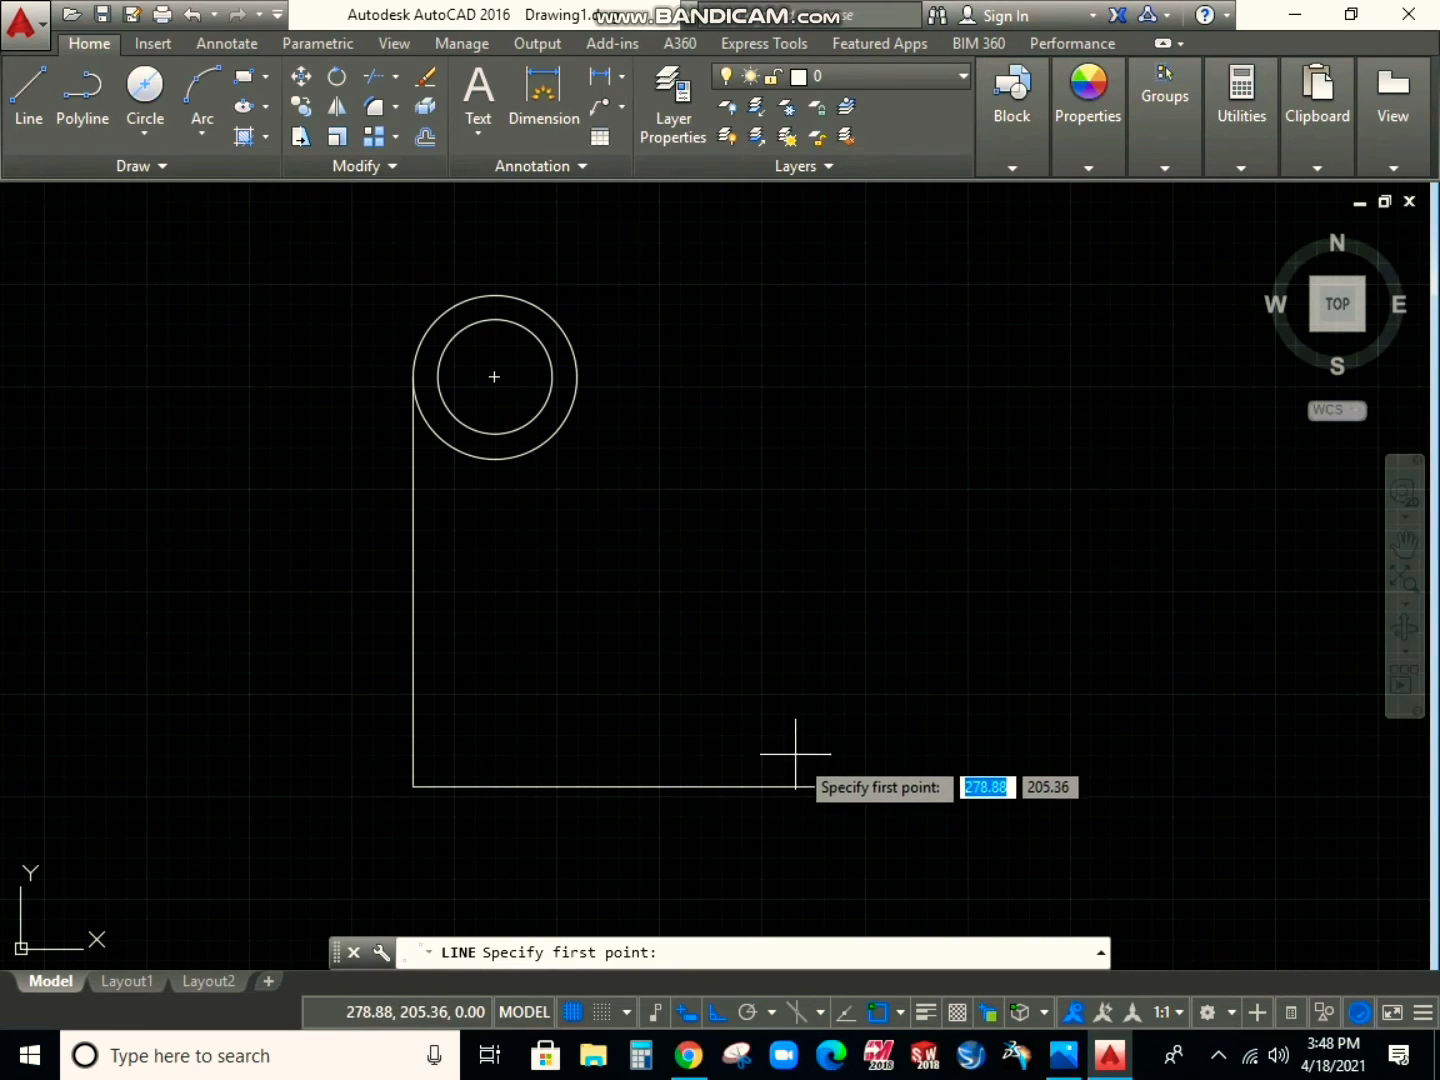
click(824, 787)
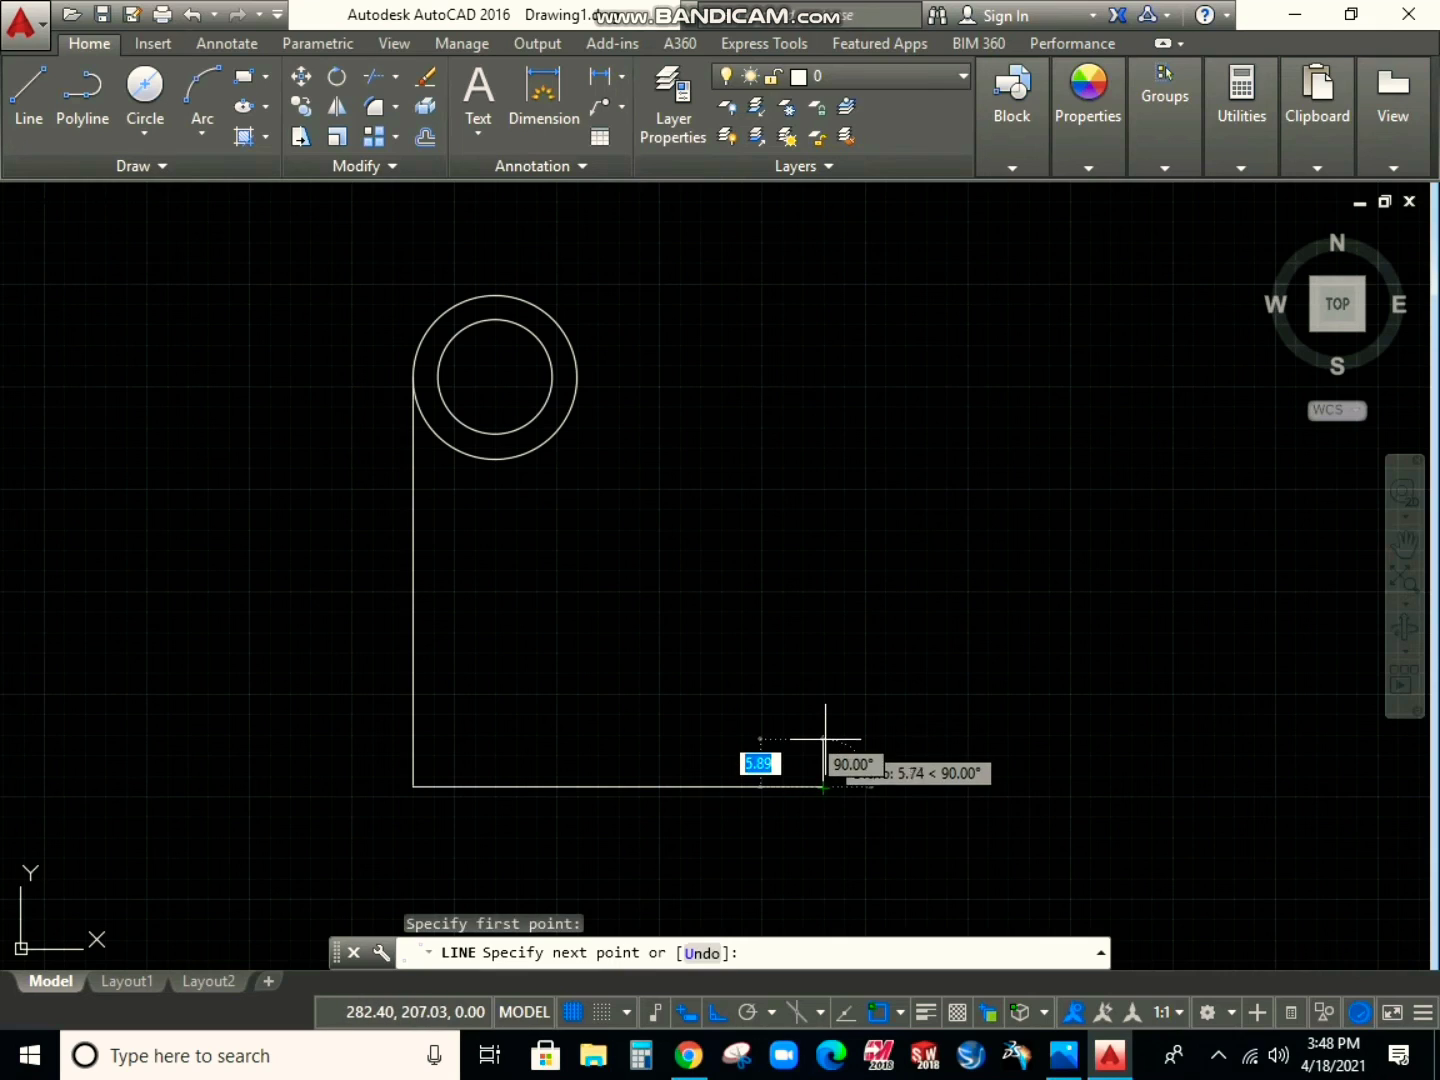
text(10)
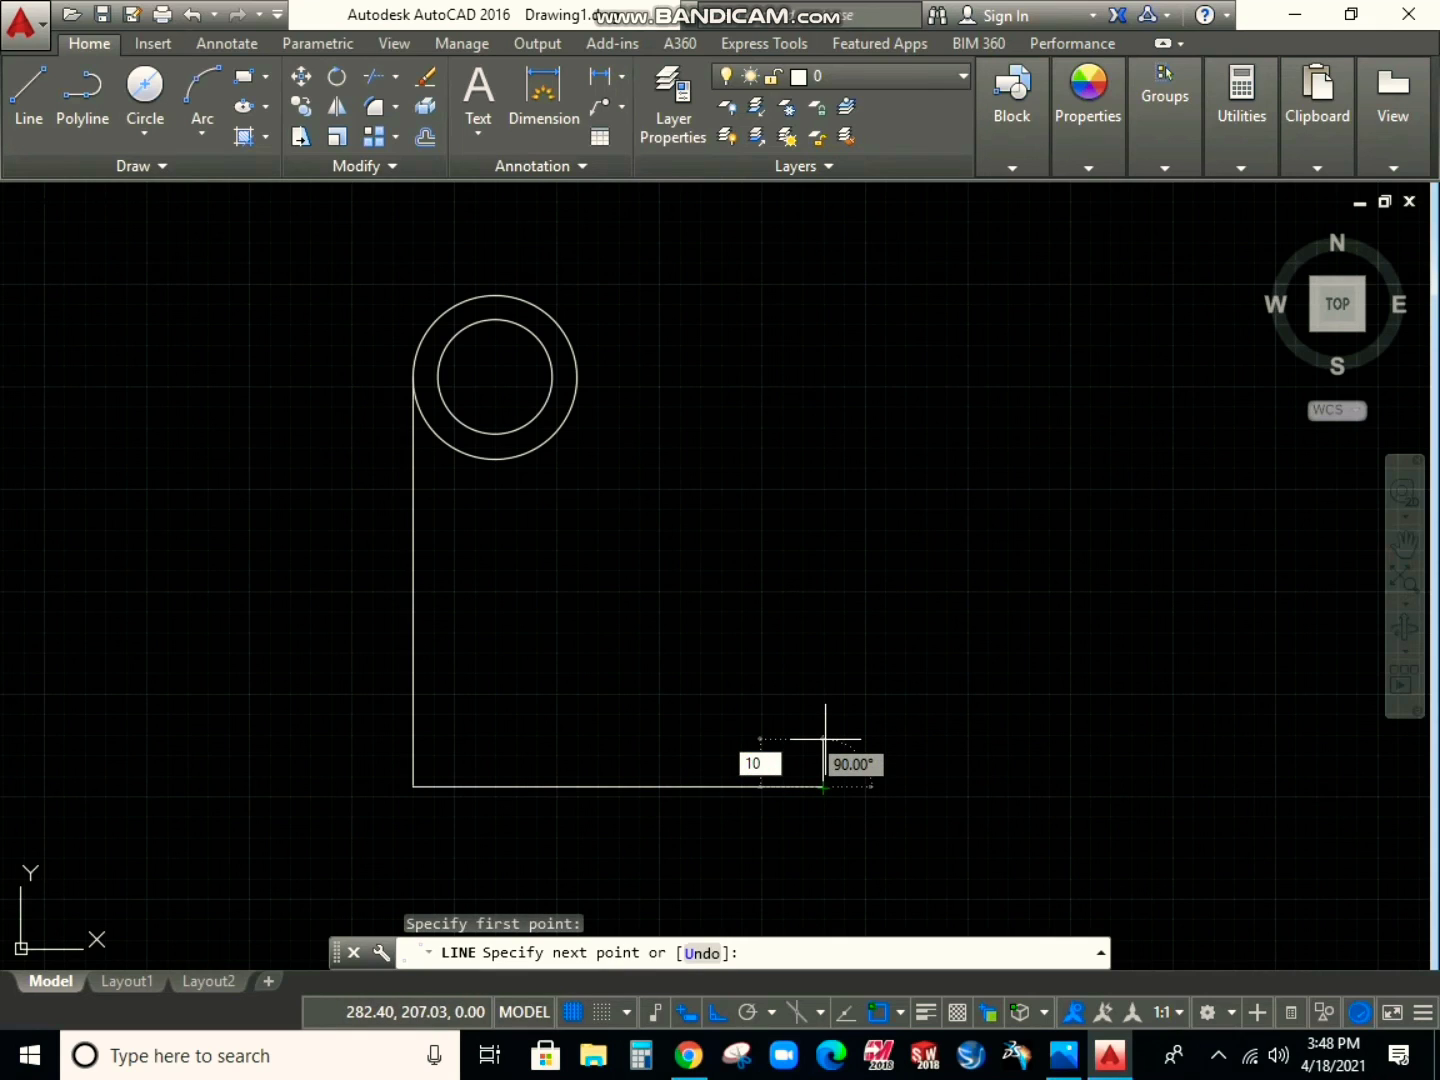
key(Return)
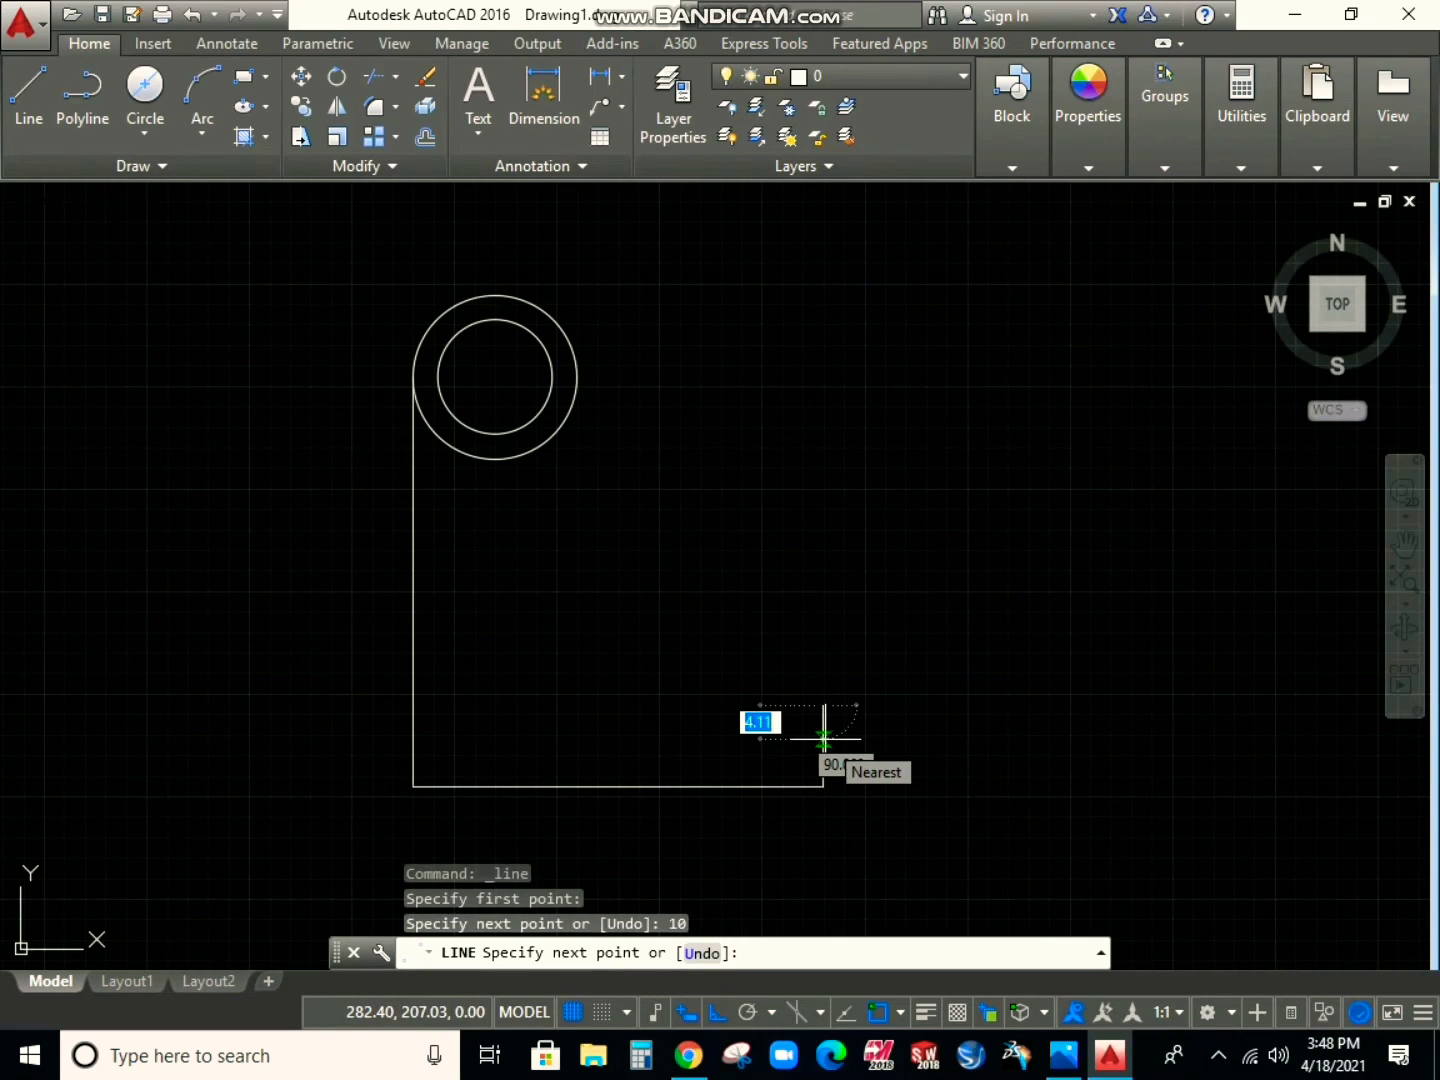
key(Escape)
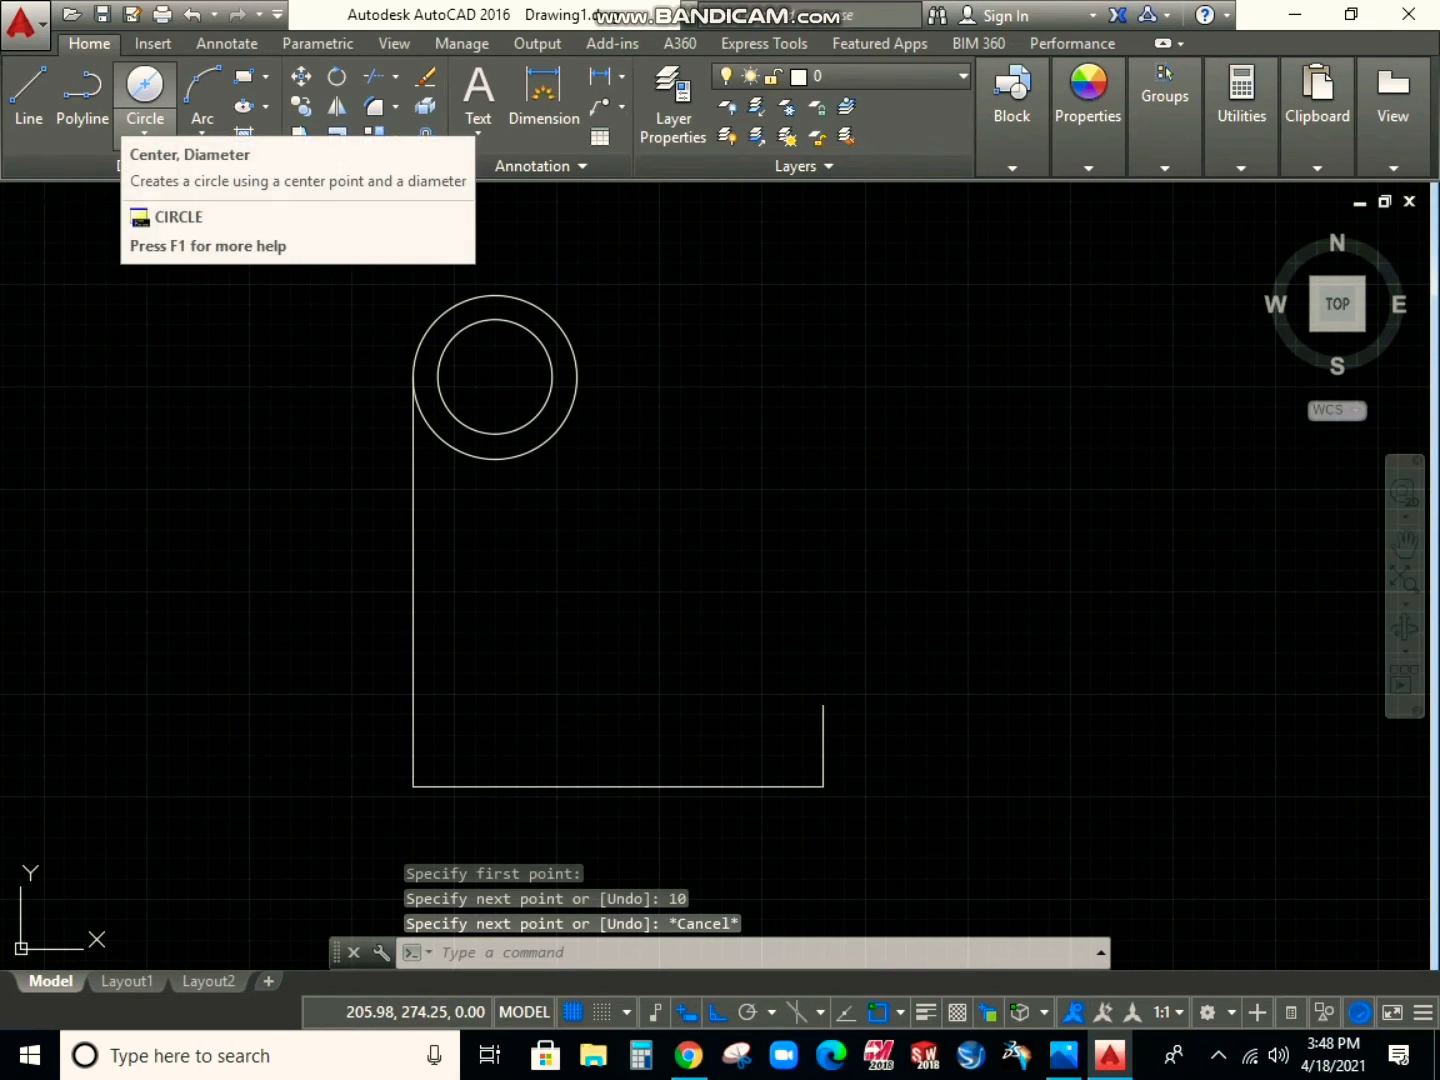
Draw an R10 circle centred on that line's top end, delete the line, then view the reference
click(145, 133)
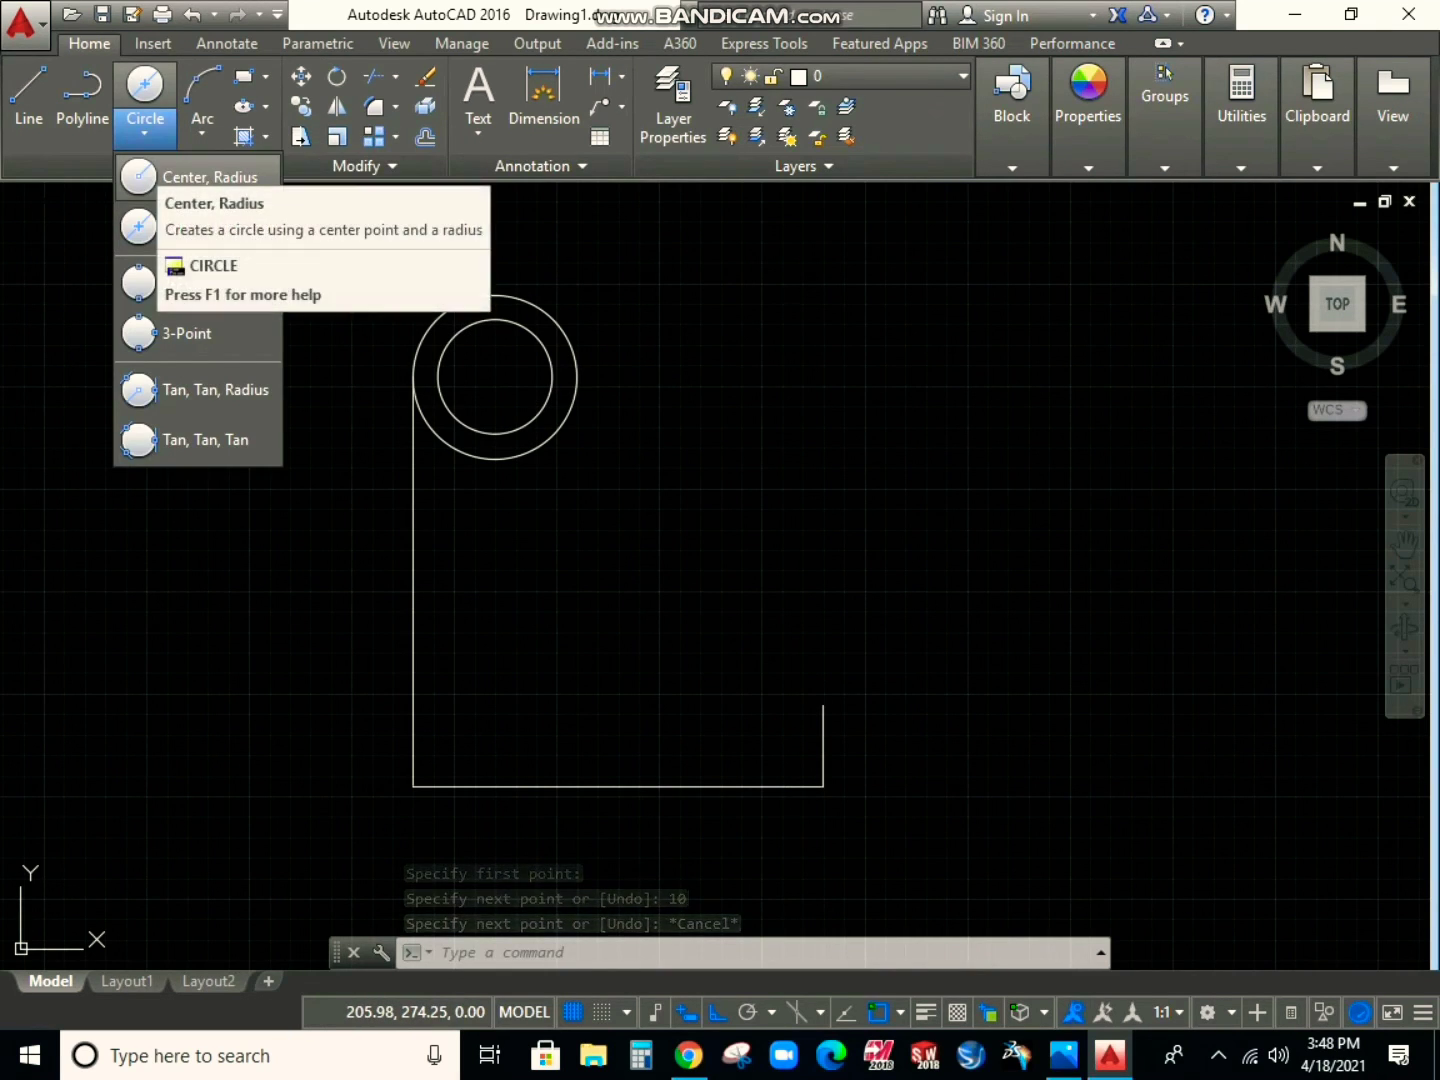
click(200, 177)
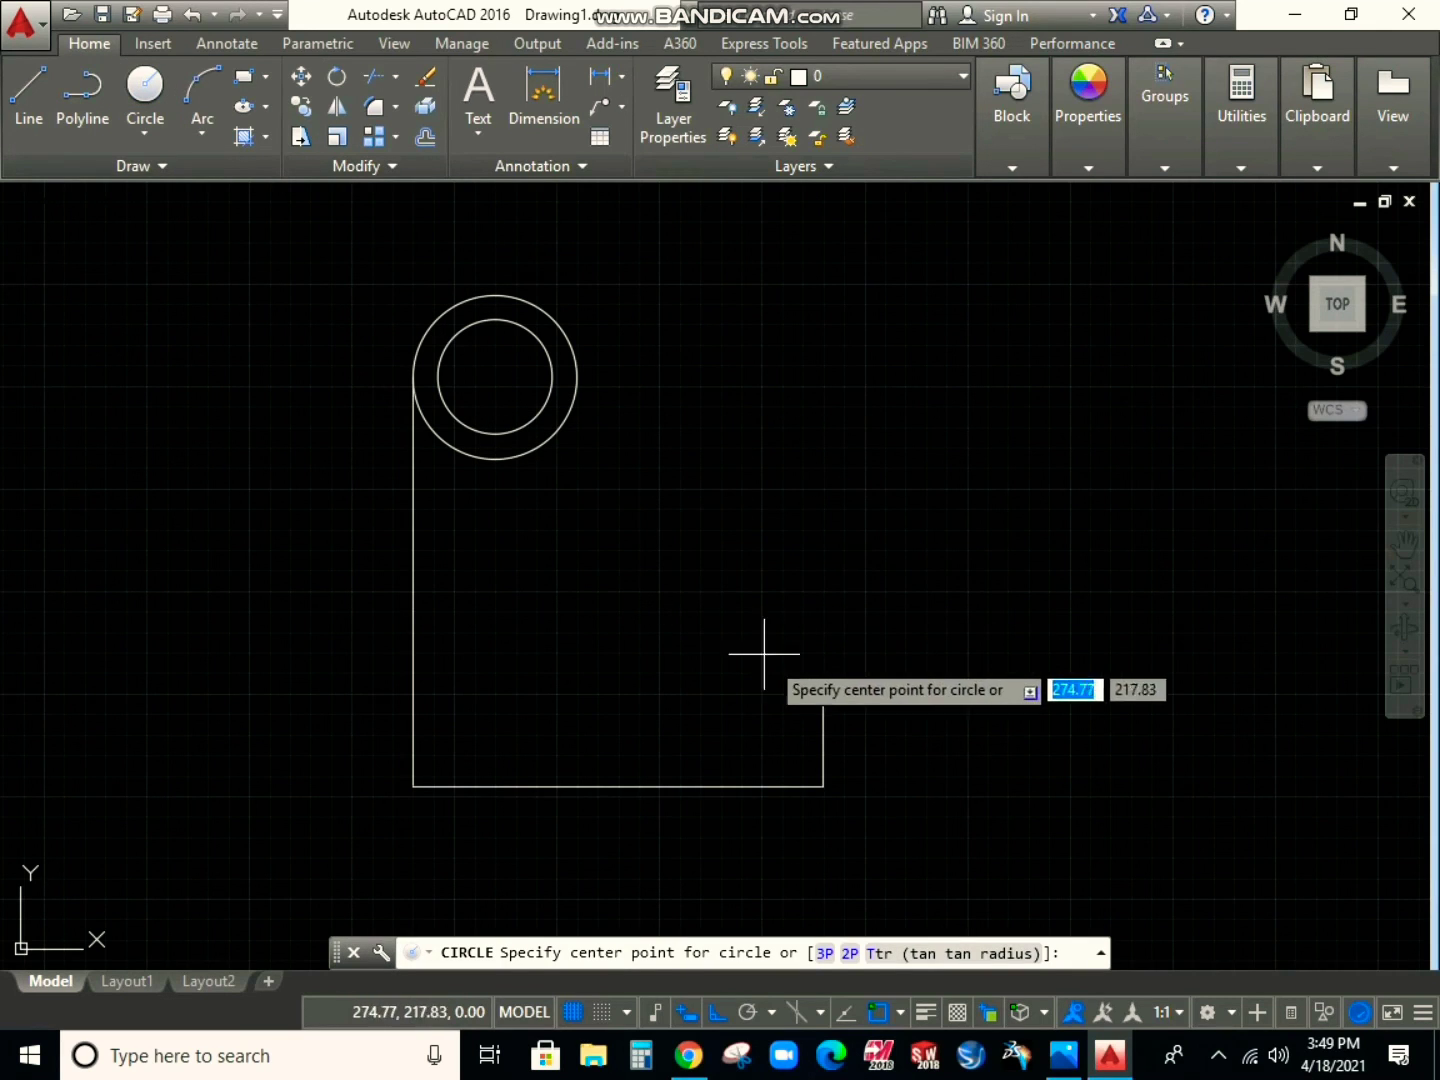
click(824, 707)
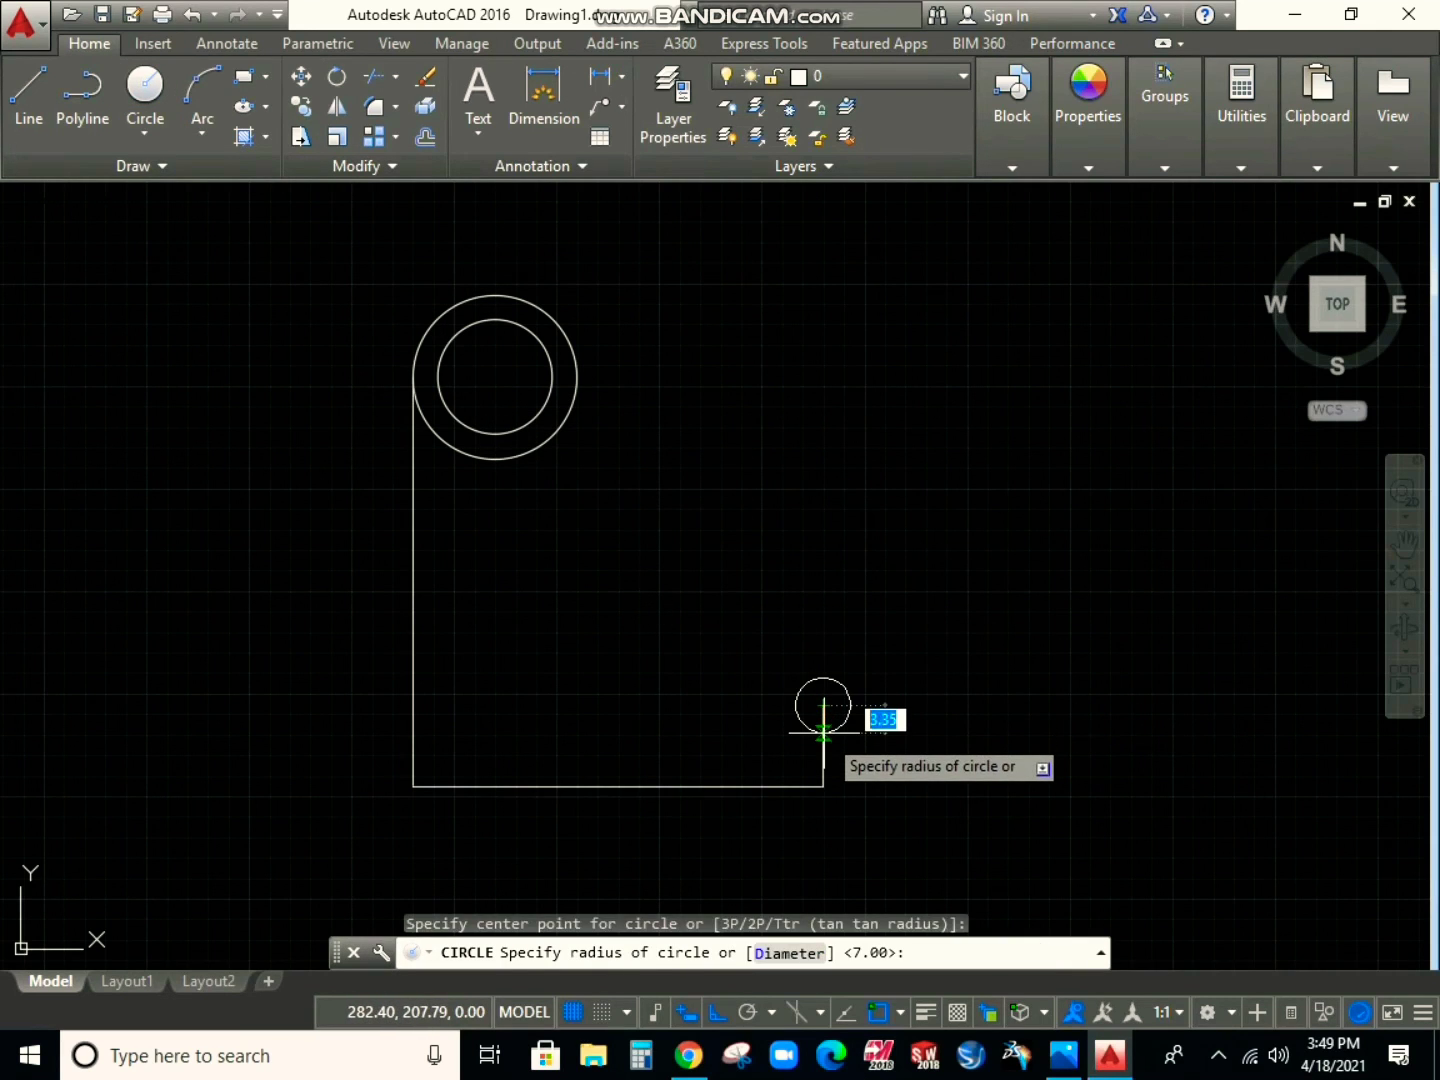
text(10)
key(Return)
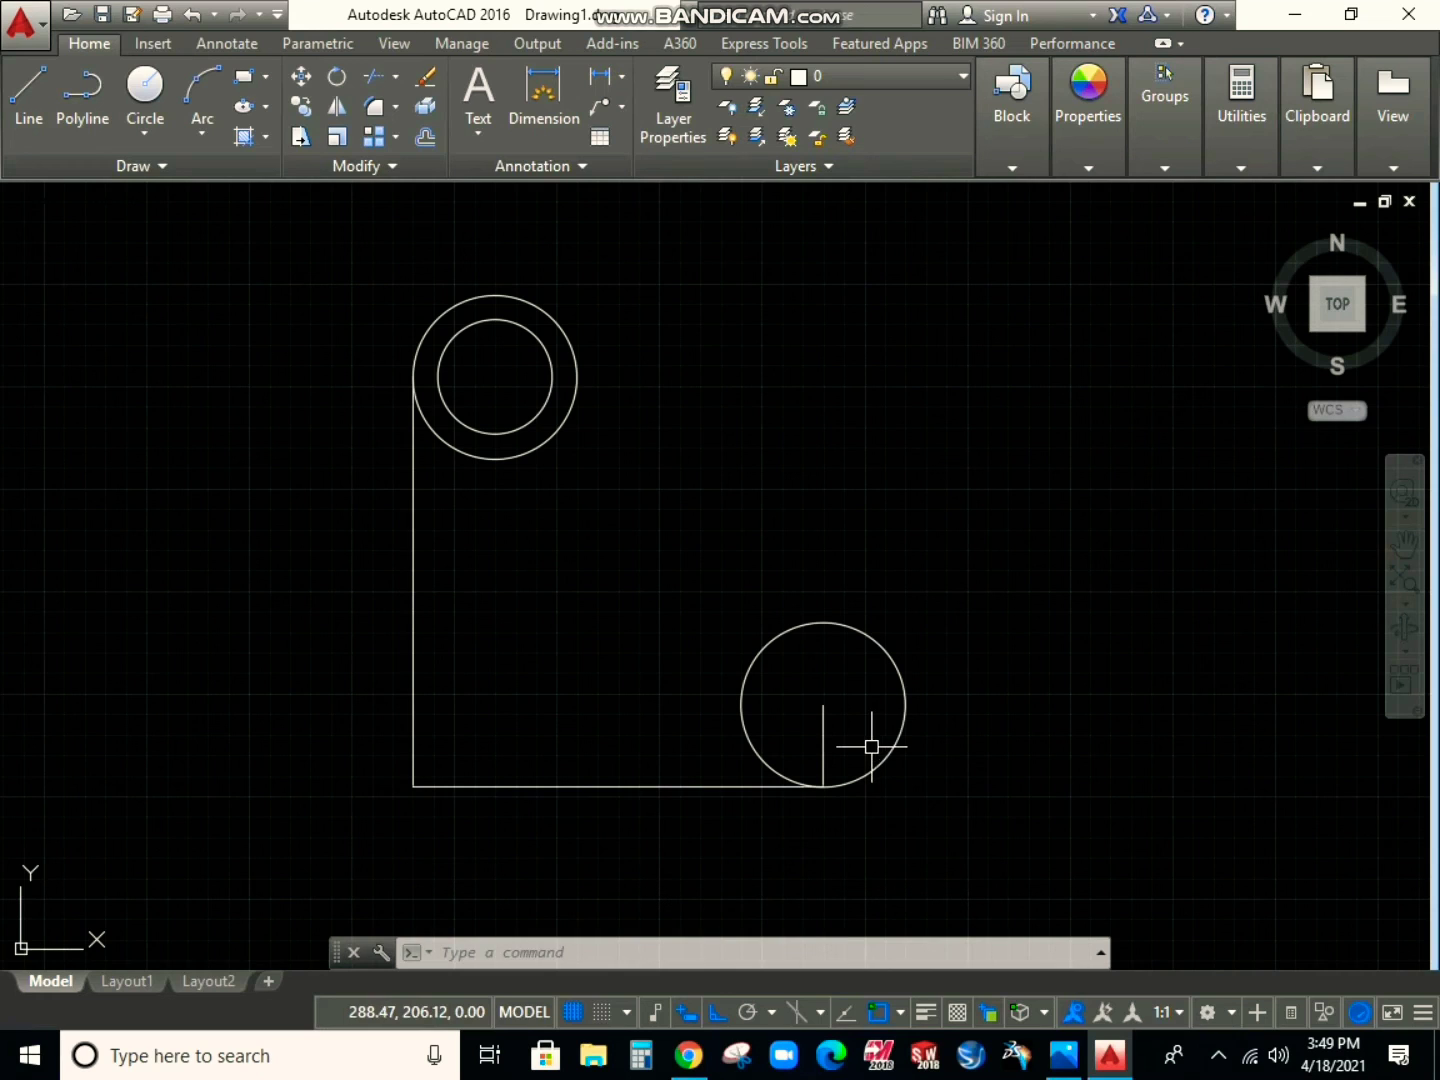
click(823, 739)
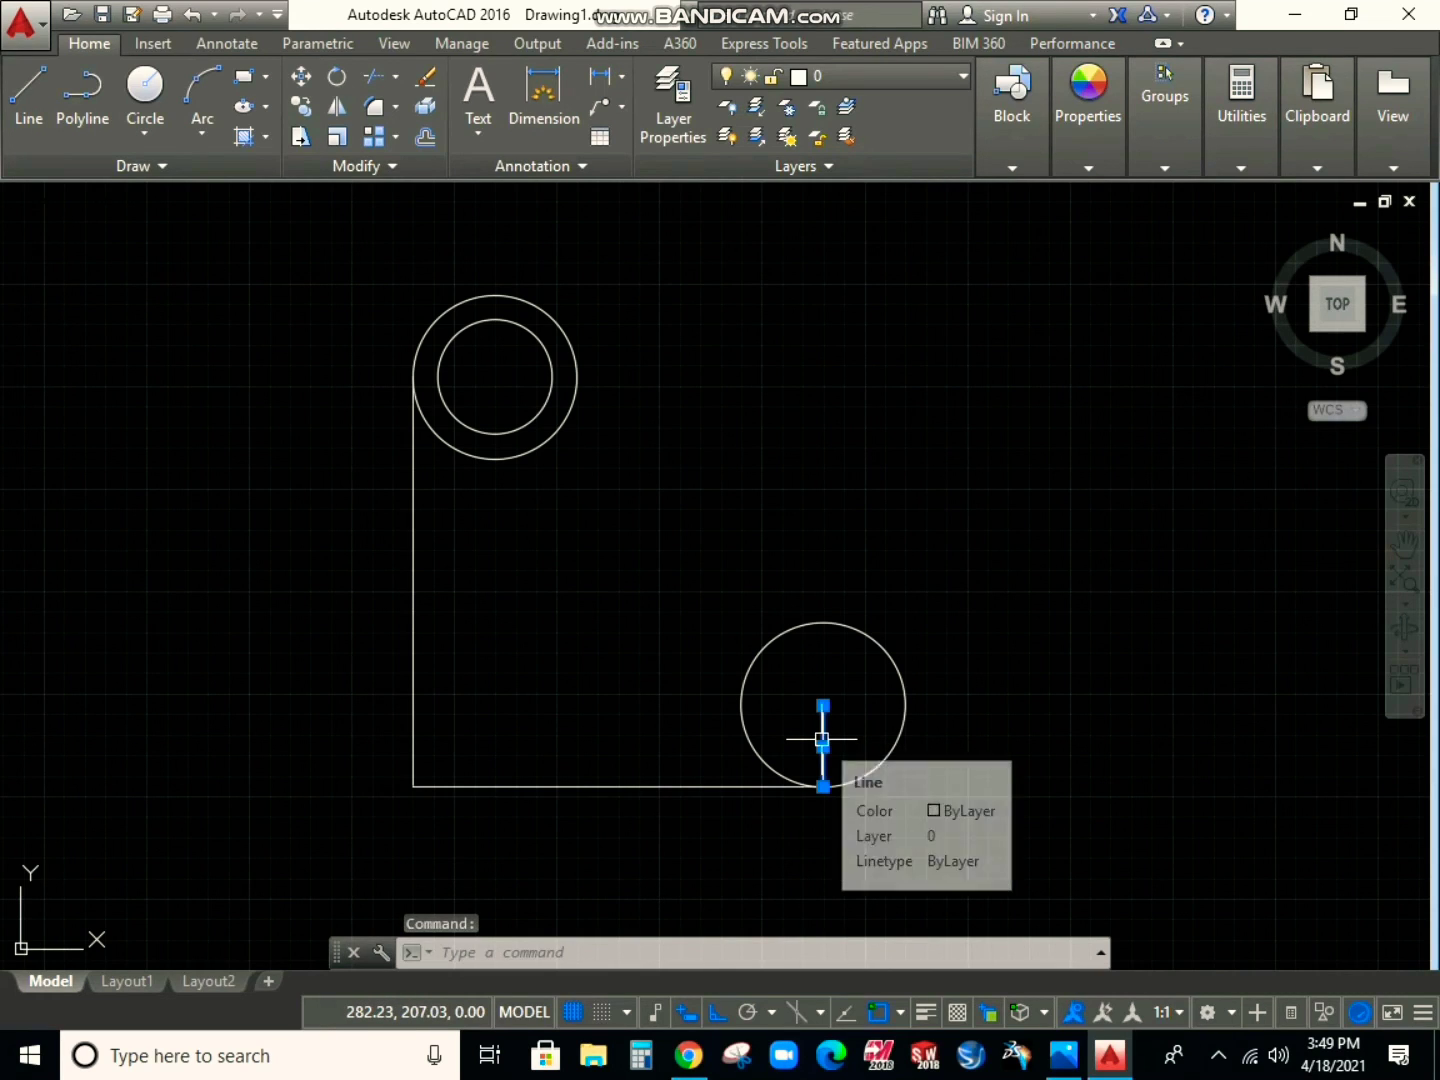
key(Delete)
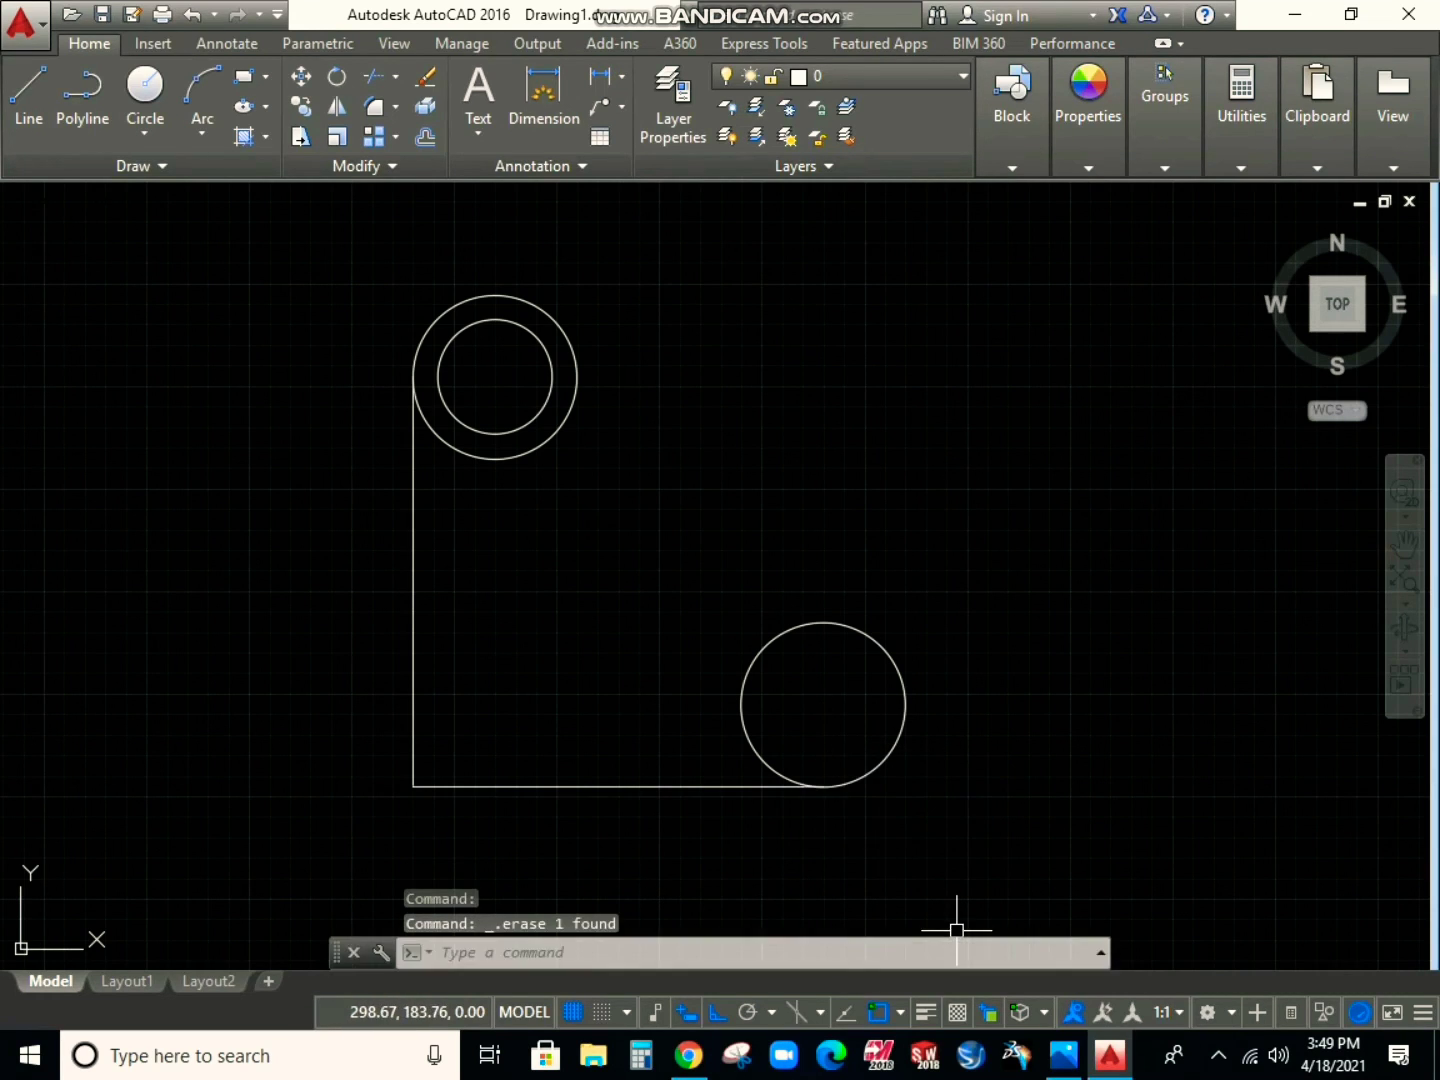
key(alt+Tab)
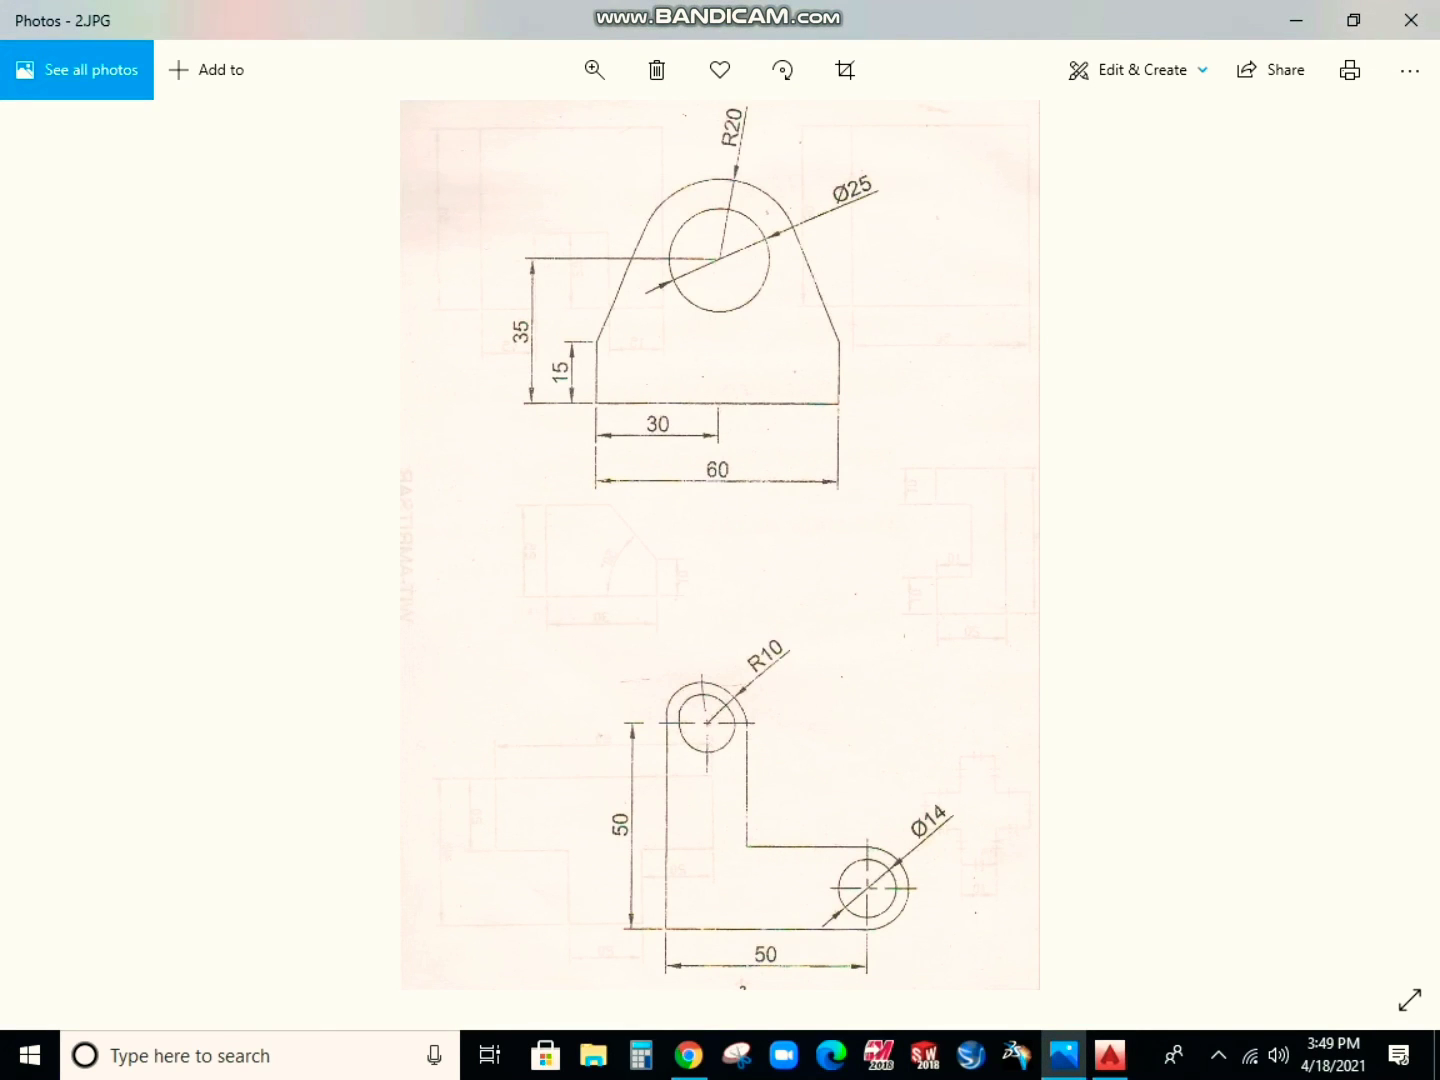
Centre a Ø14 circle on the lower R10 end, then switch back to the reference photo
click(1064, 1055)
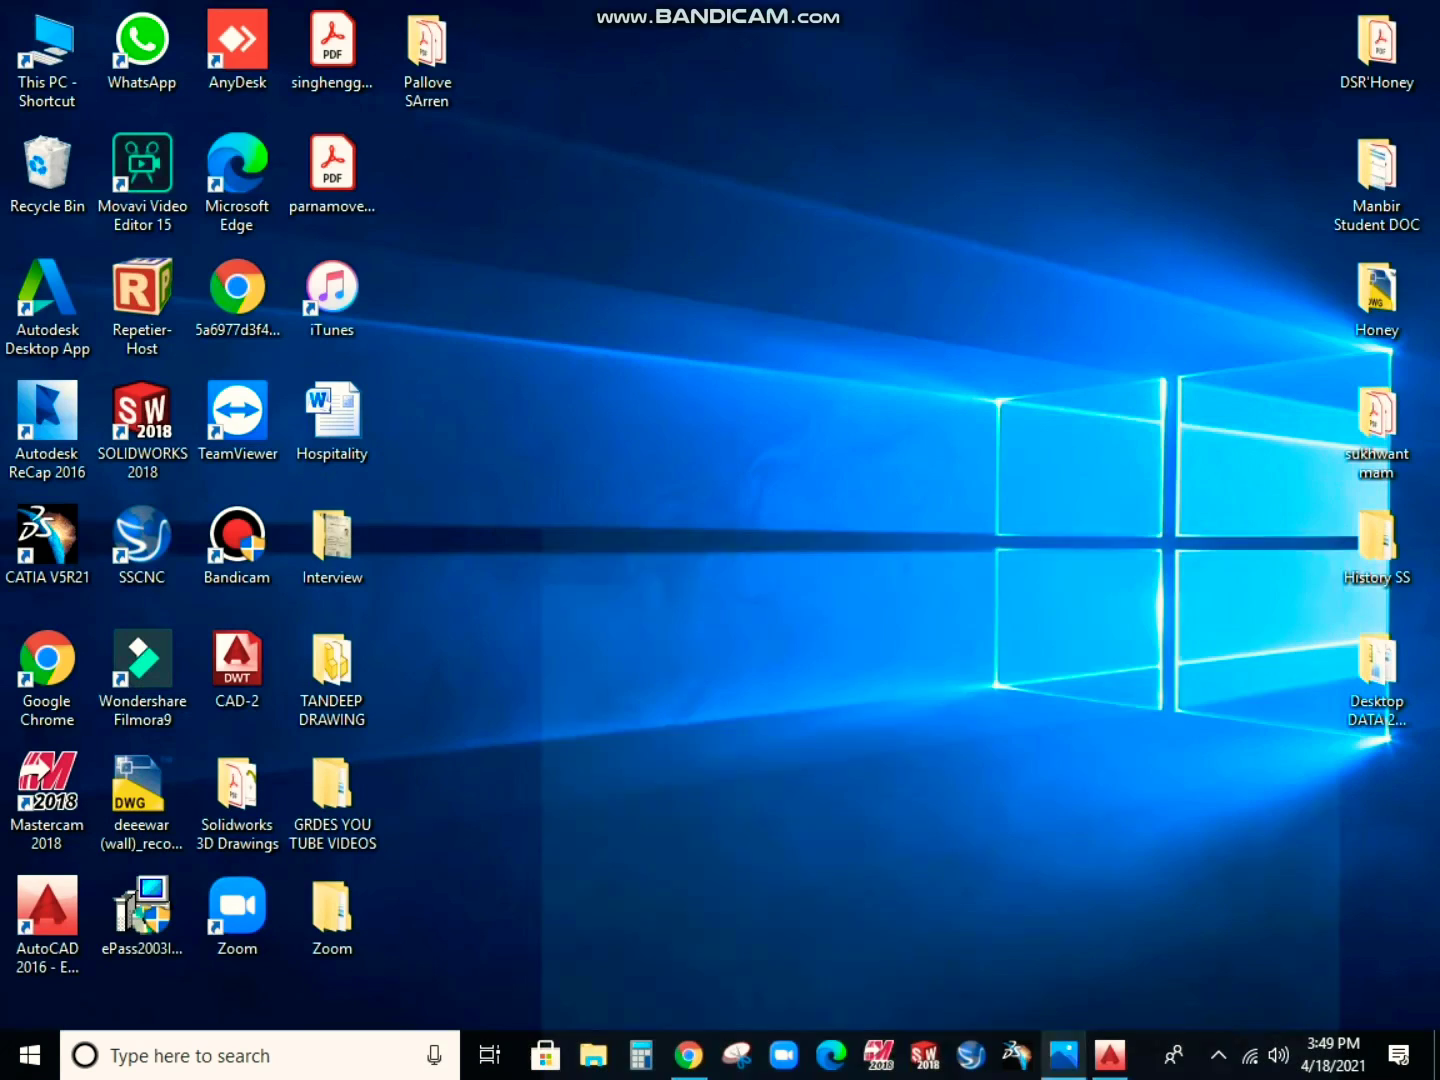
click(1110, 1055)
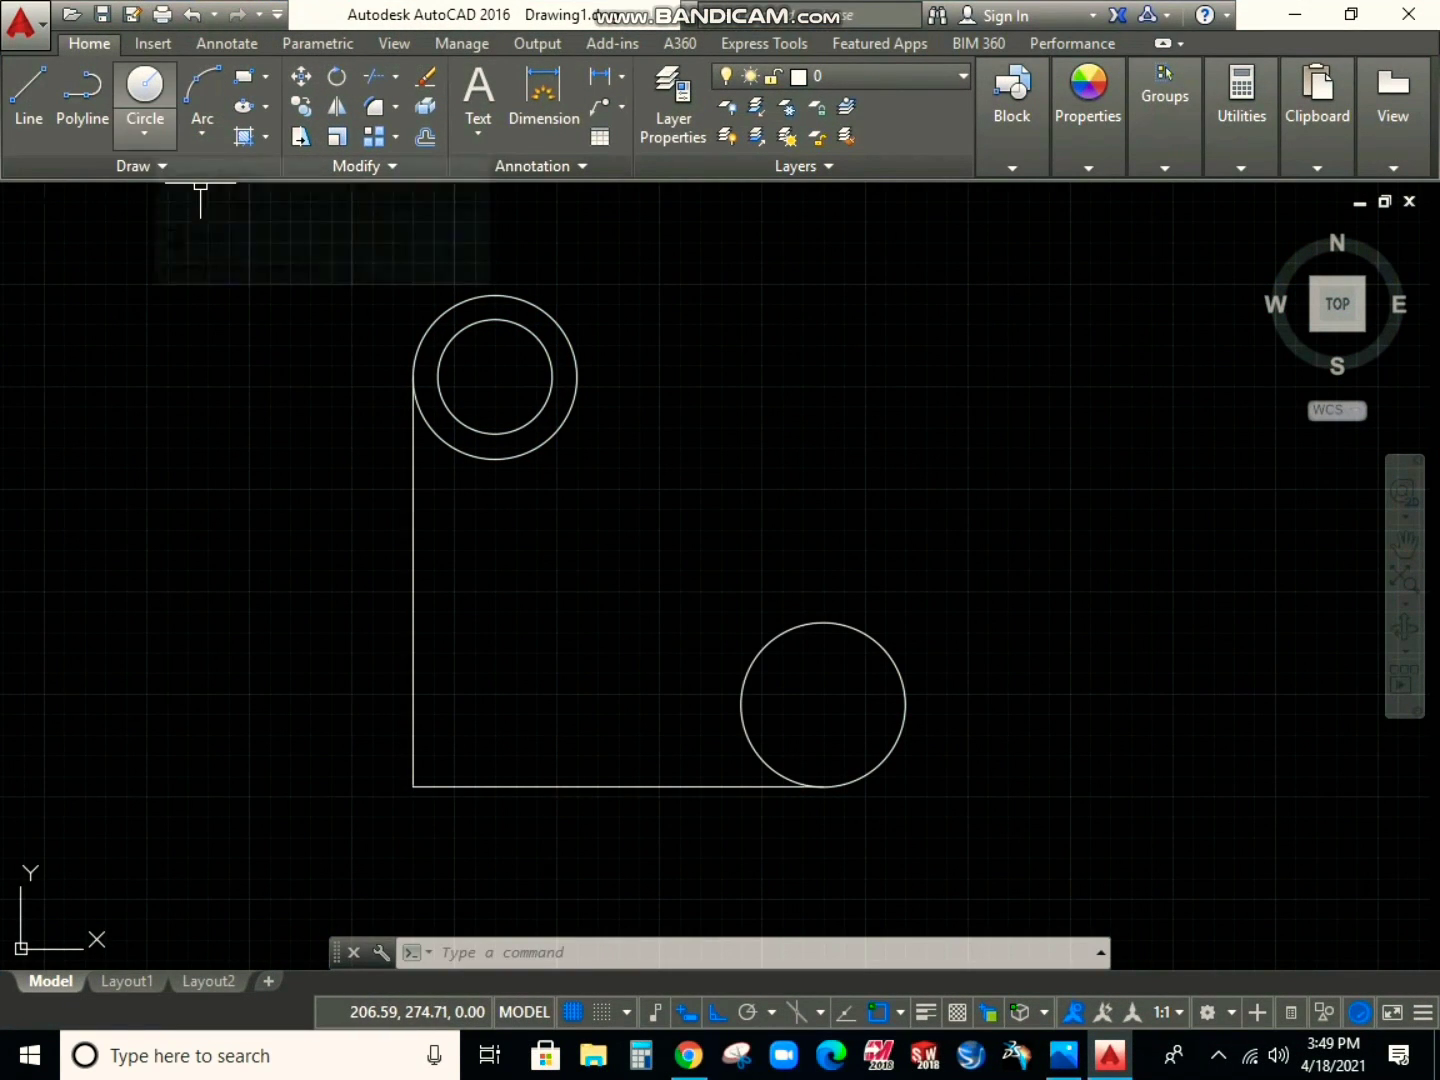
click(145, 133)
click(210, 227)
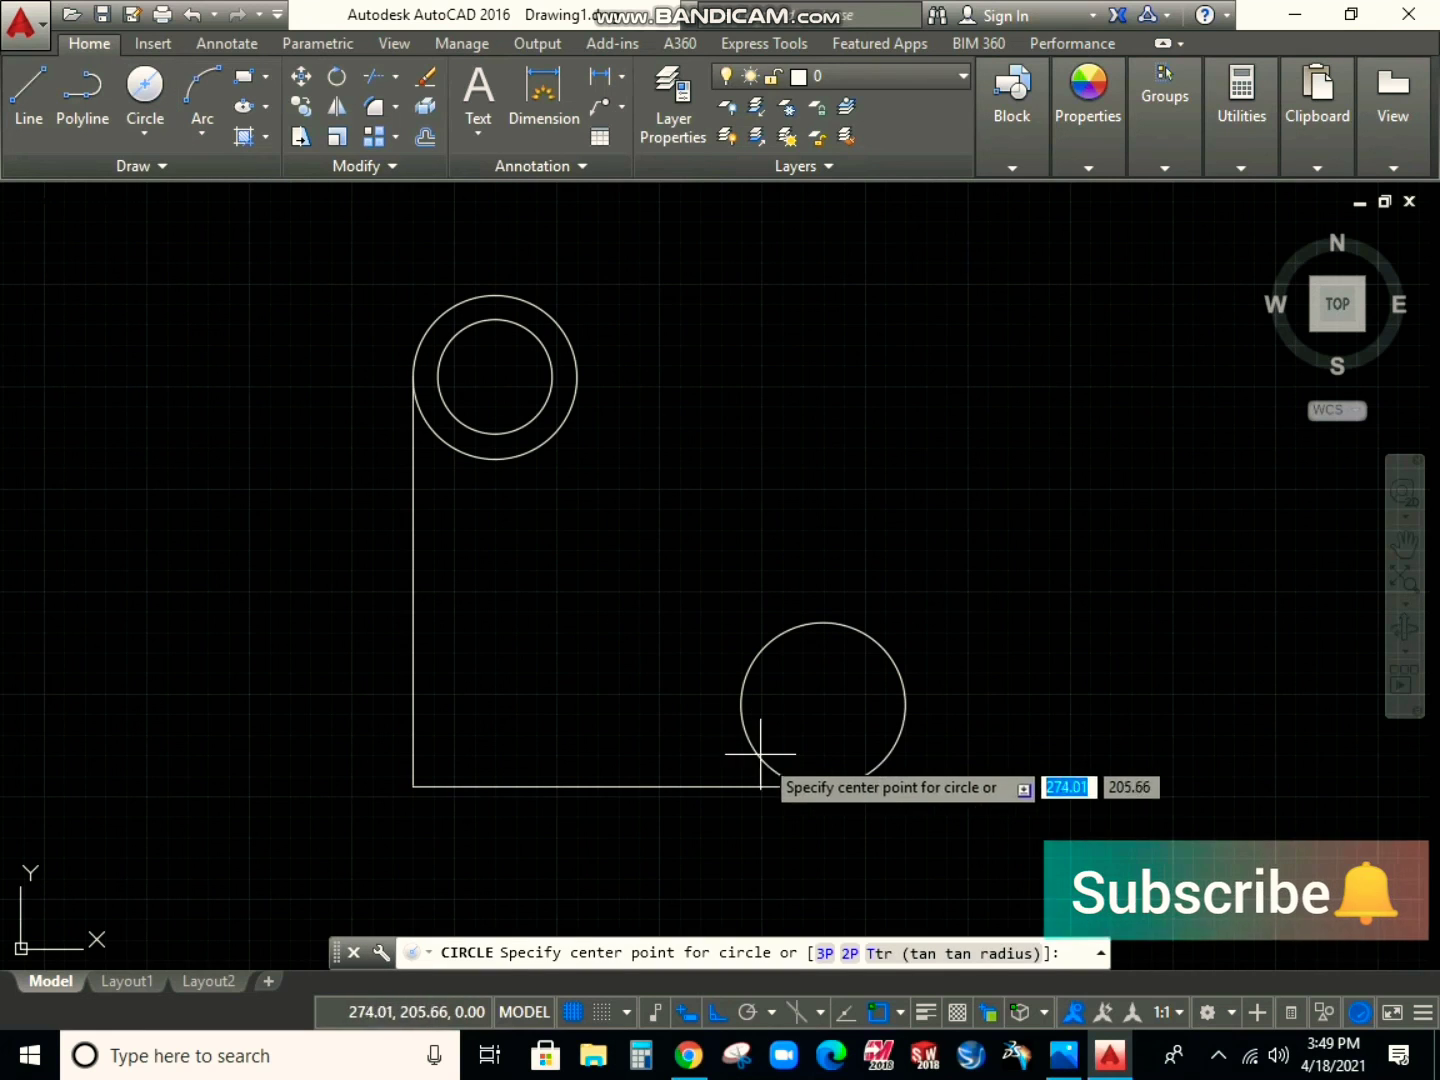
click(825, 701)
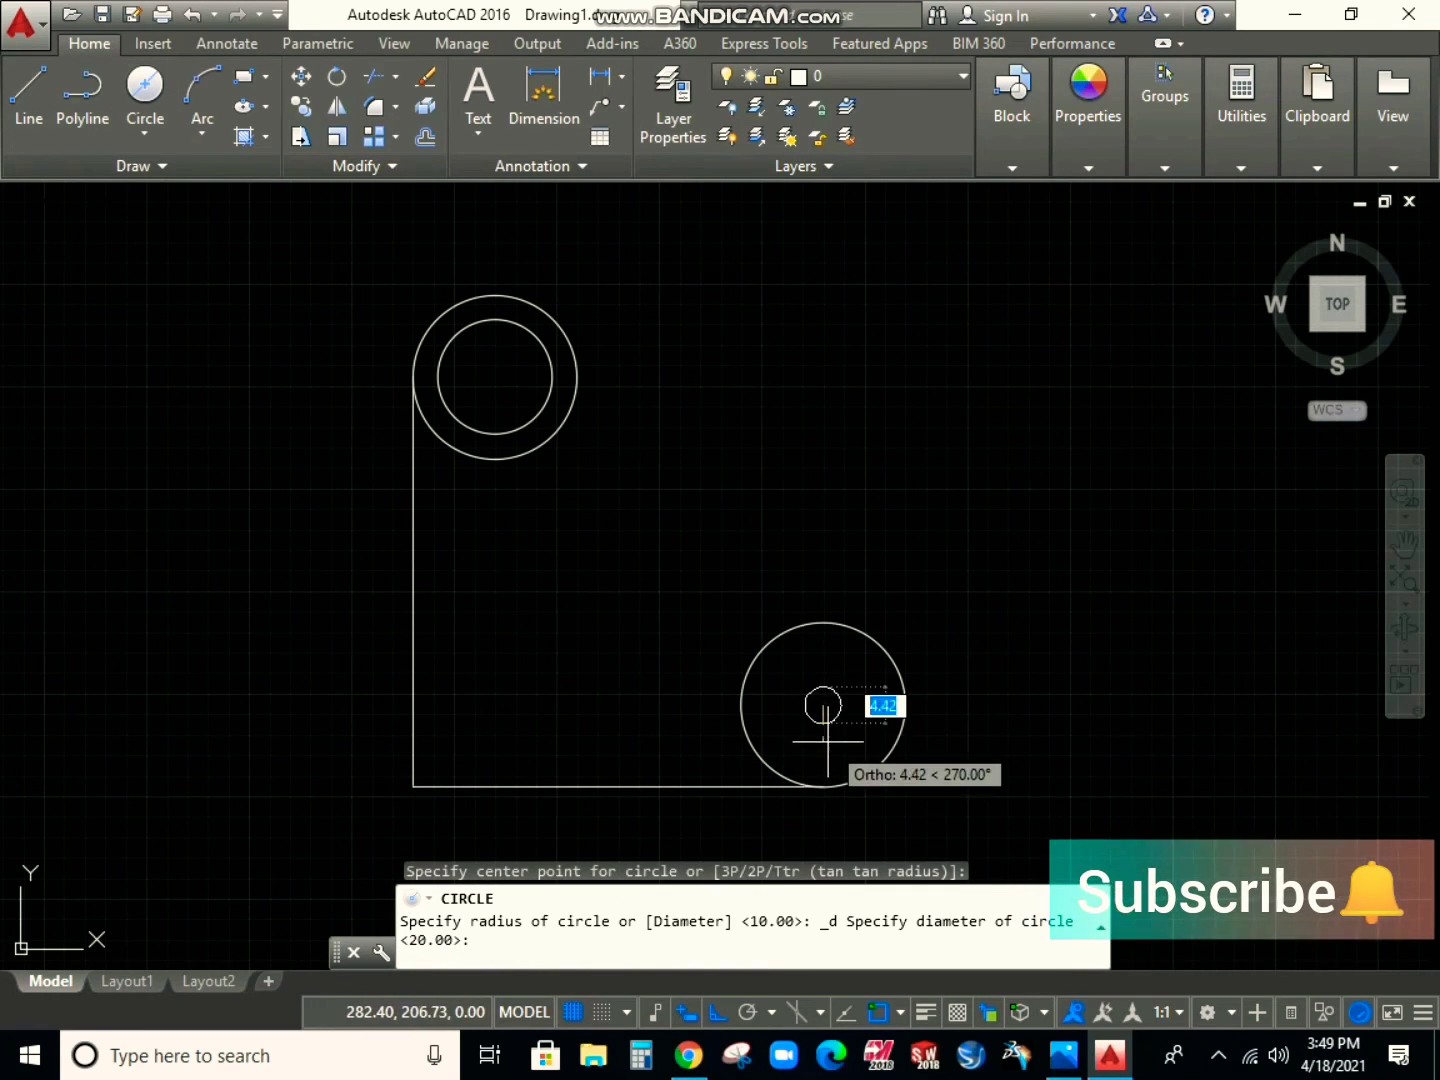
text(14)
key(Return)
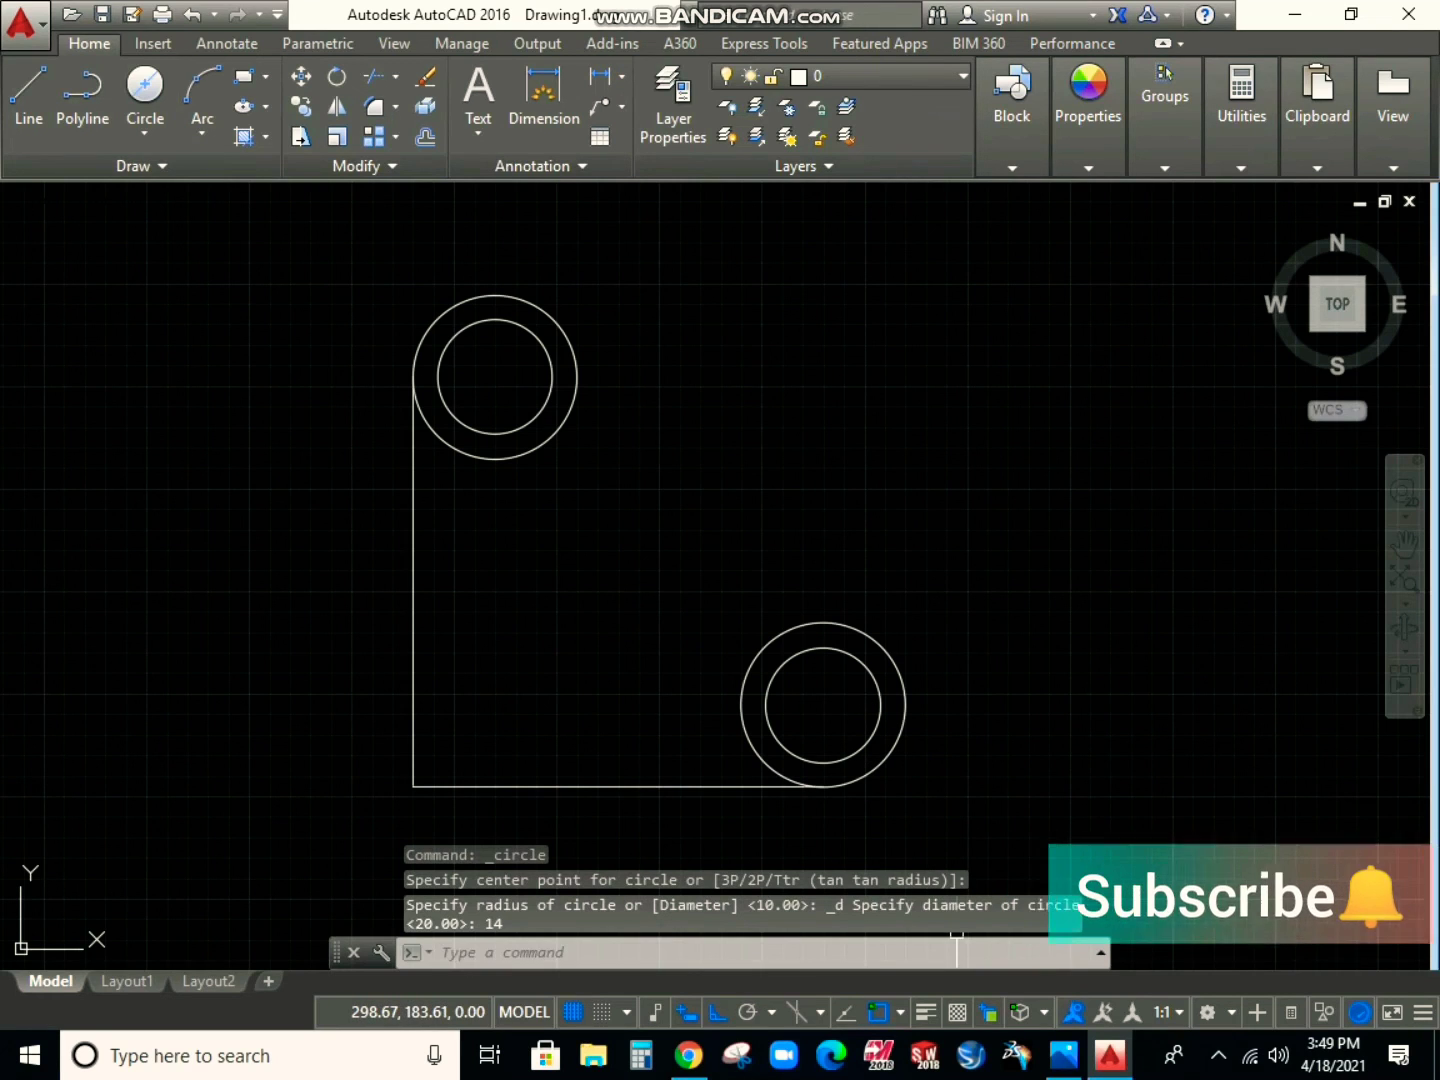
key(alt+Tab)
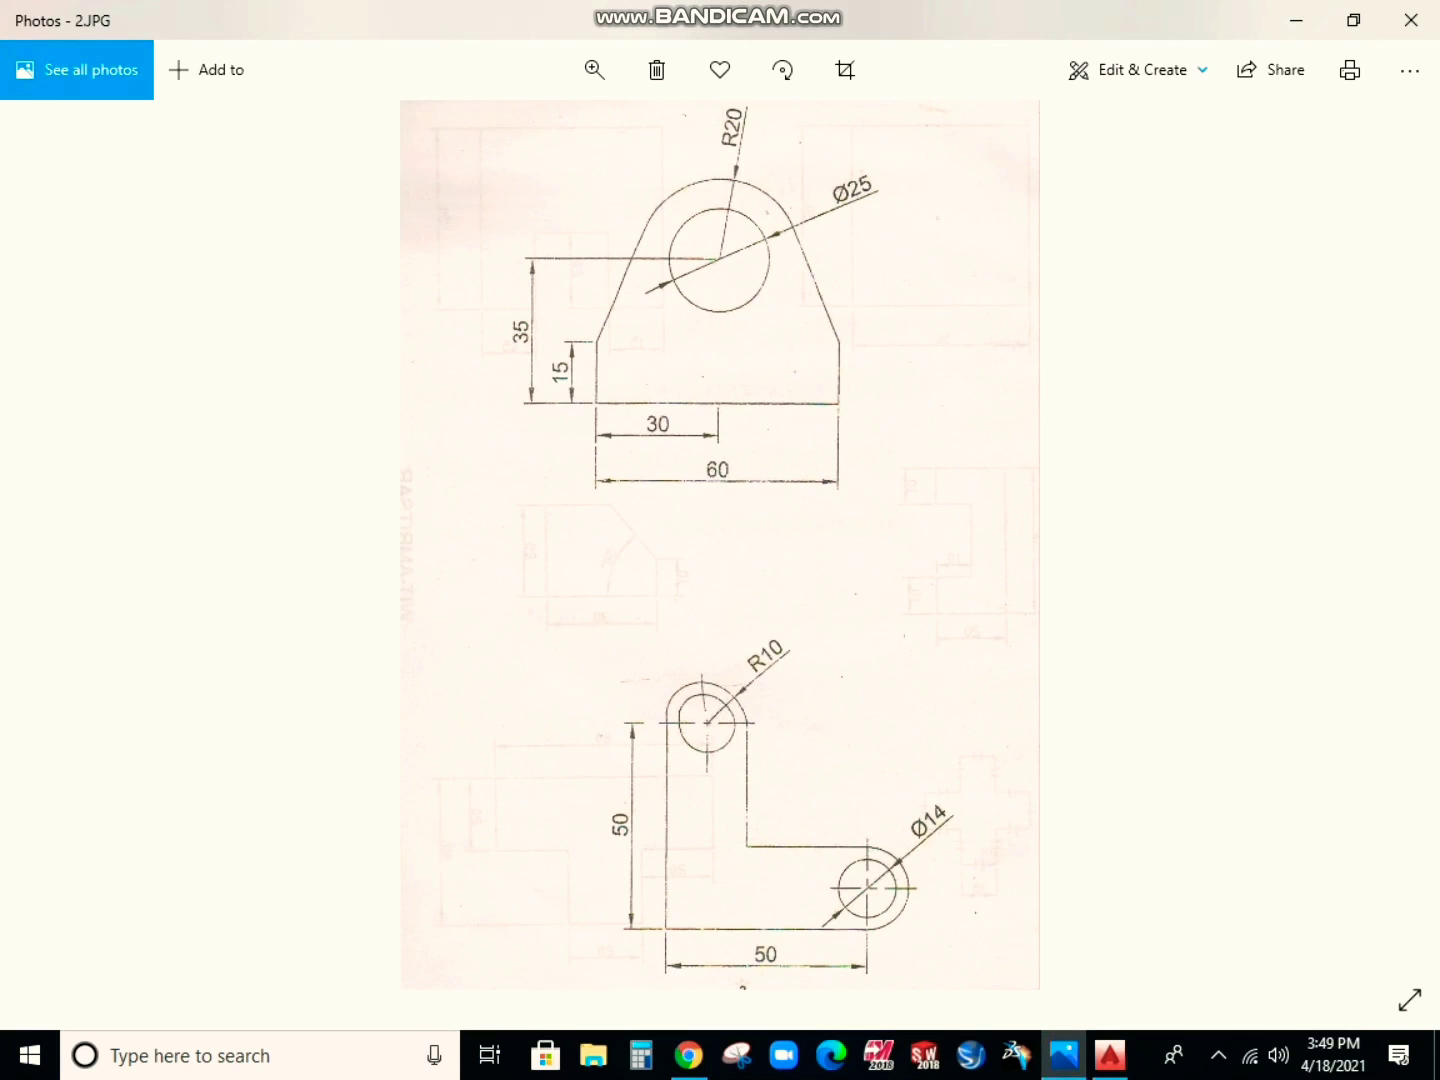
mouse_move(1110, 1056)
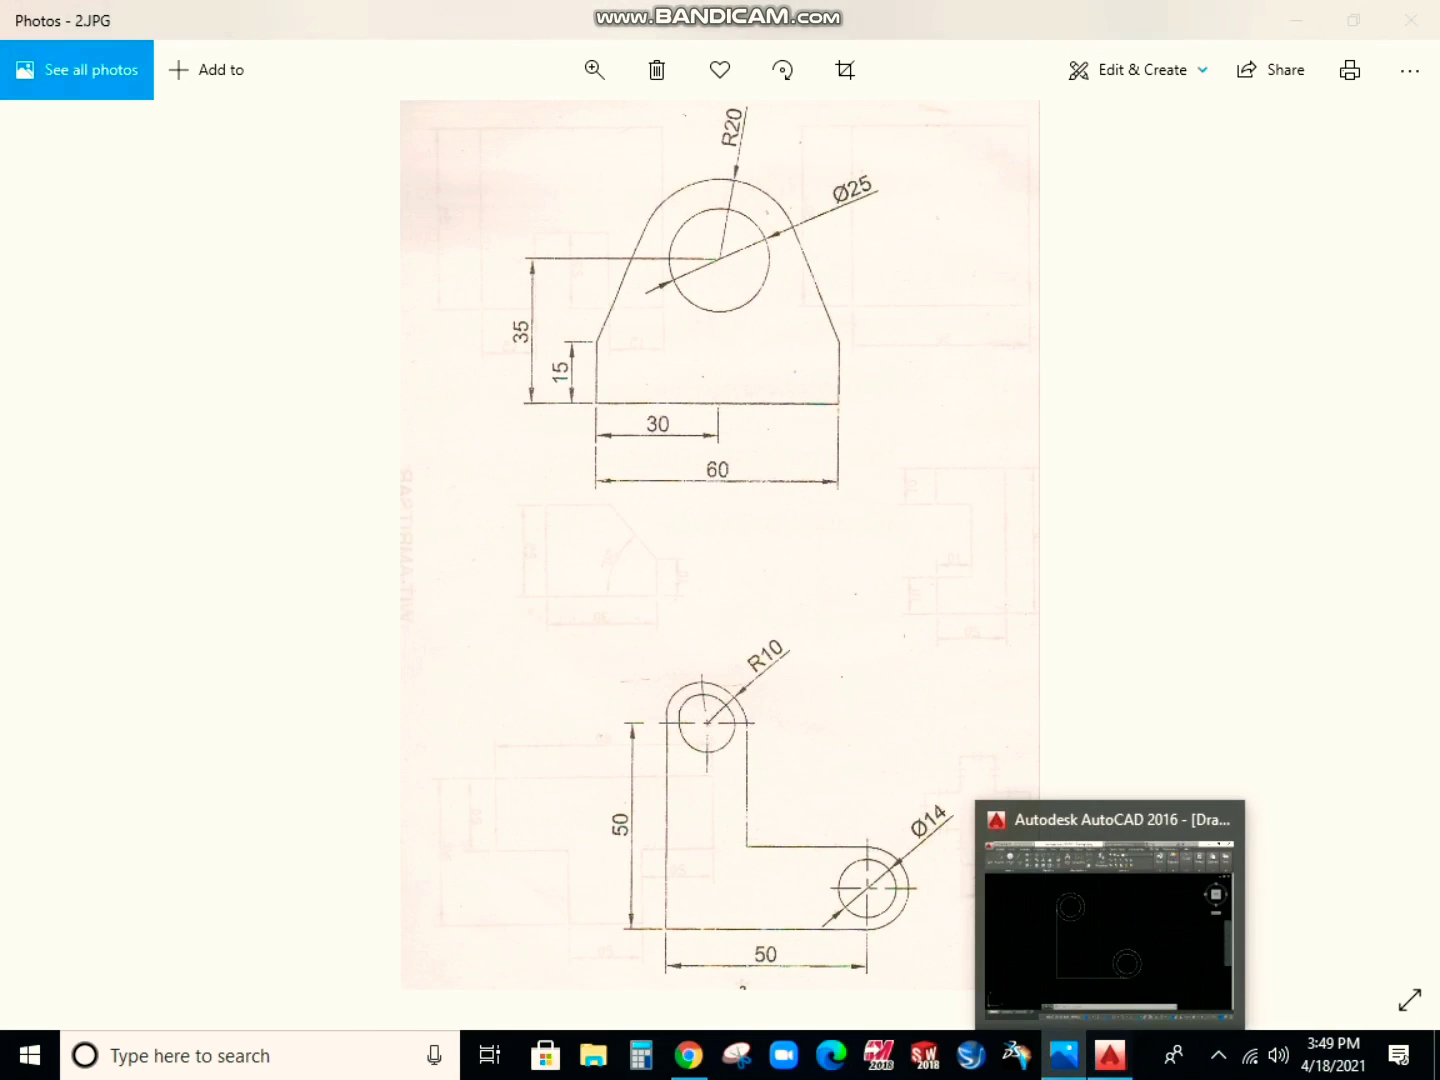
Draw a vertical line from the upper circle's right quadrant straight down to near the lower circle
click(1101, 900)
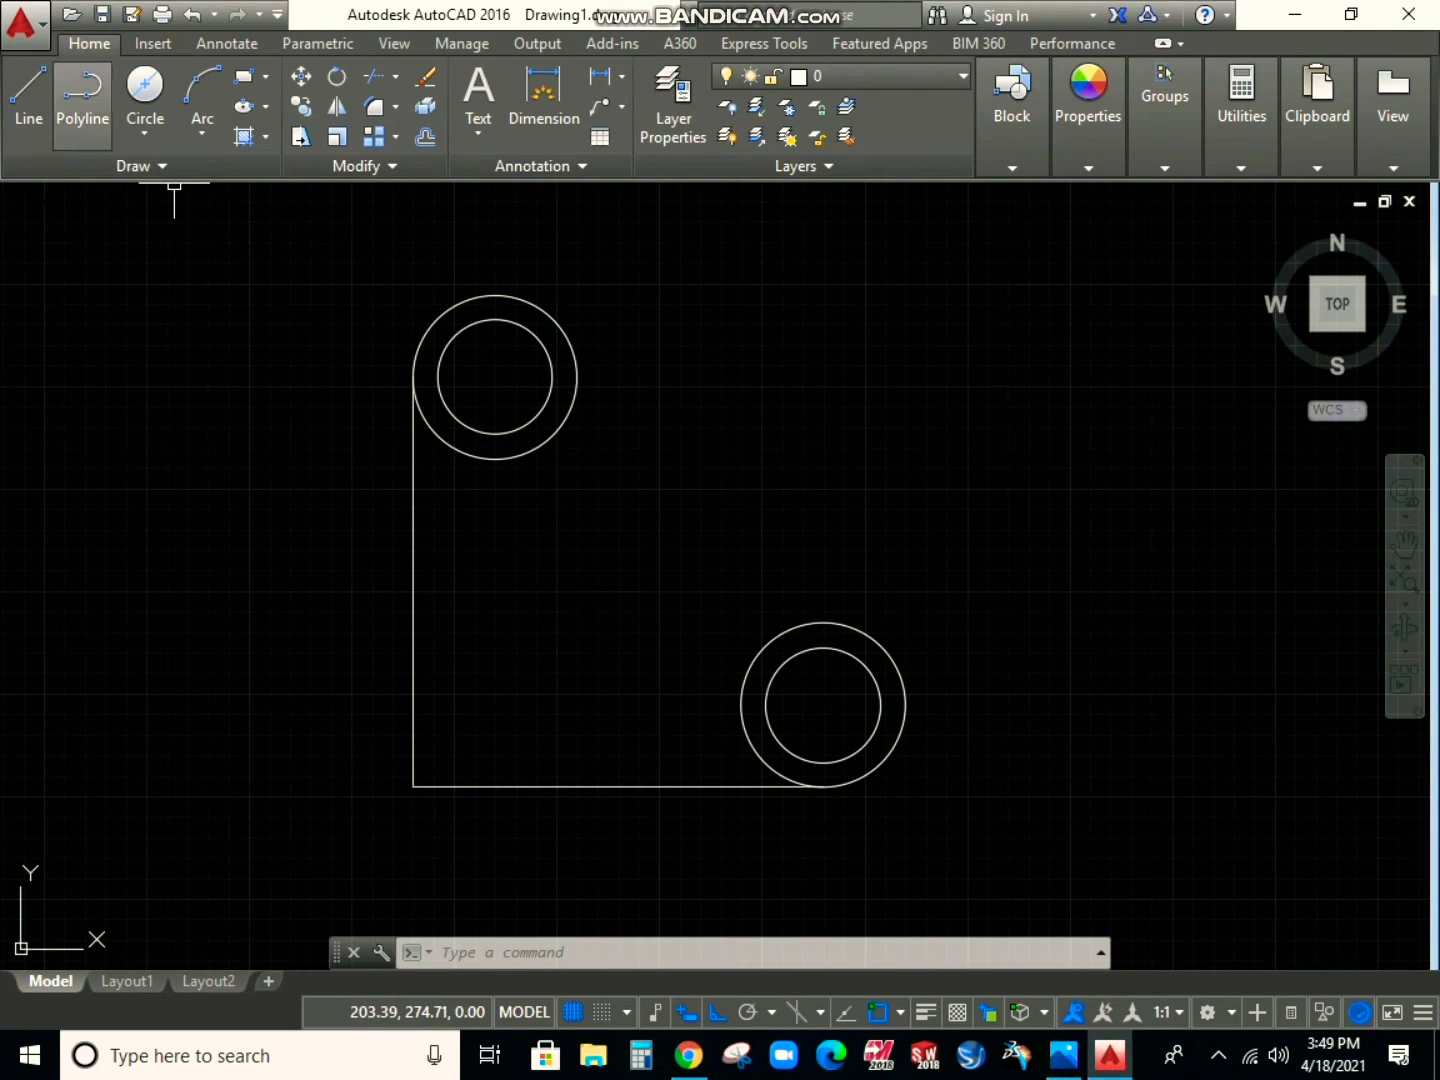
click(28, 100)
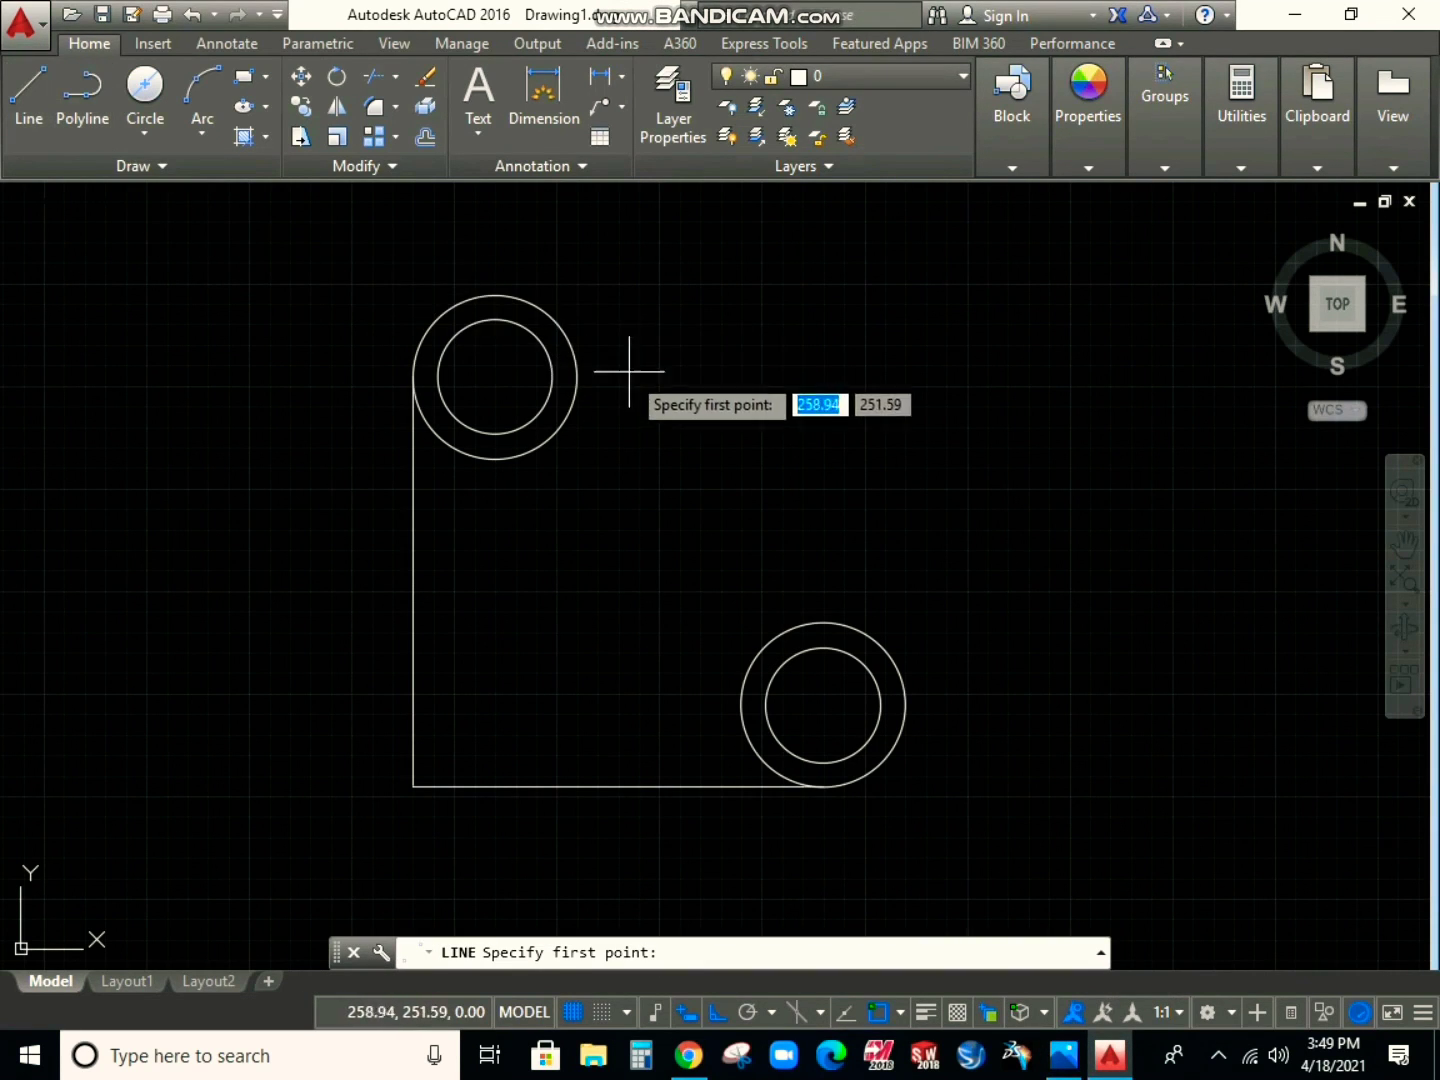
click(575, 378)
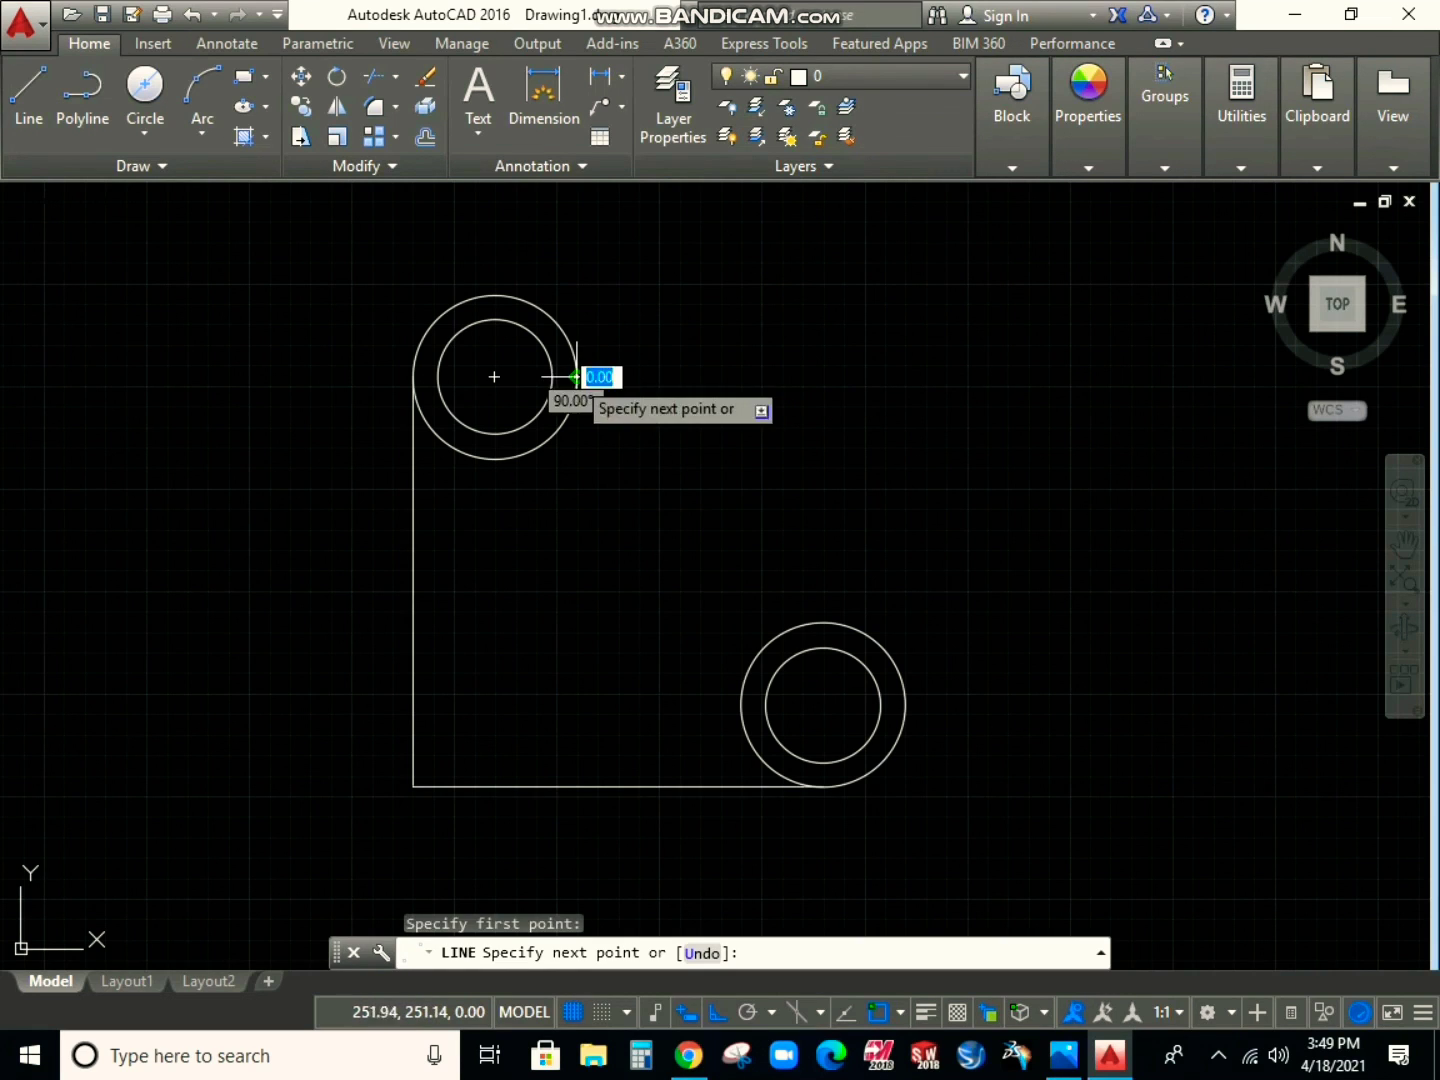
click(569, 690)
key(Escape)
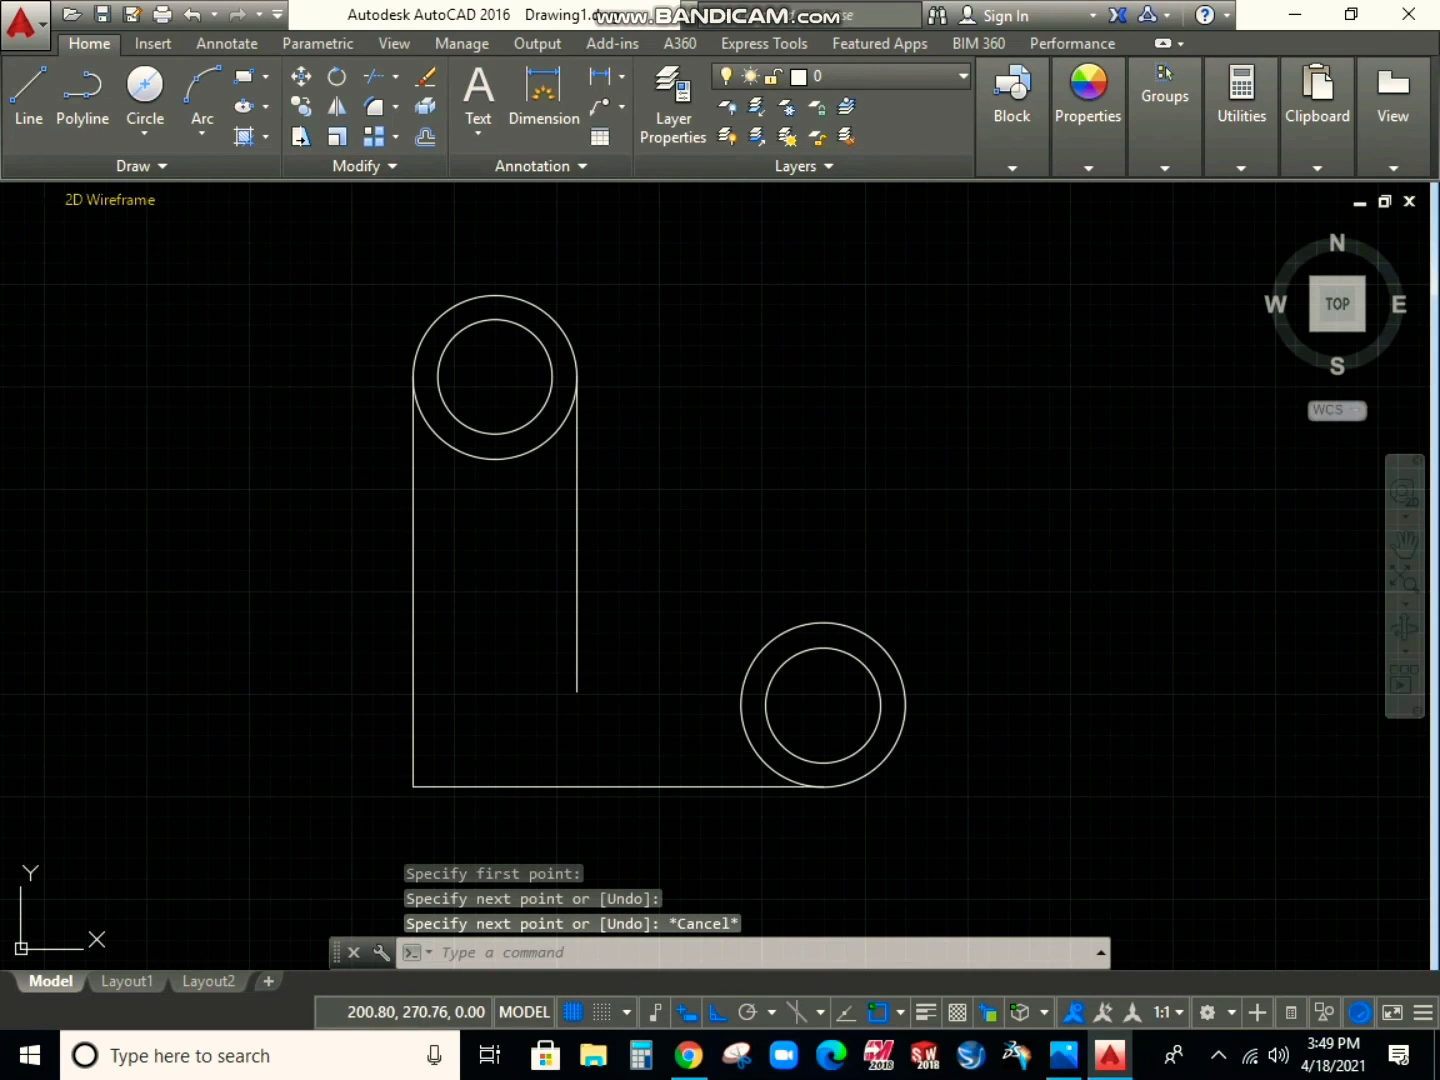
Draw a horizontal line from the lower circle's top quadrant leftward, past the vertical line
click(29, 92)
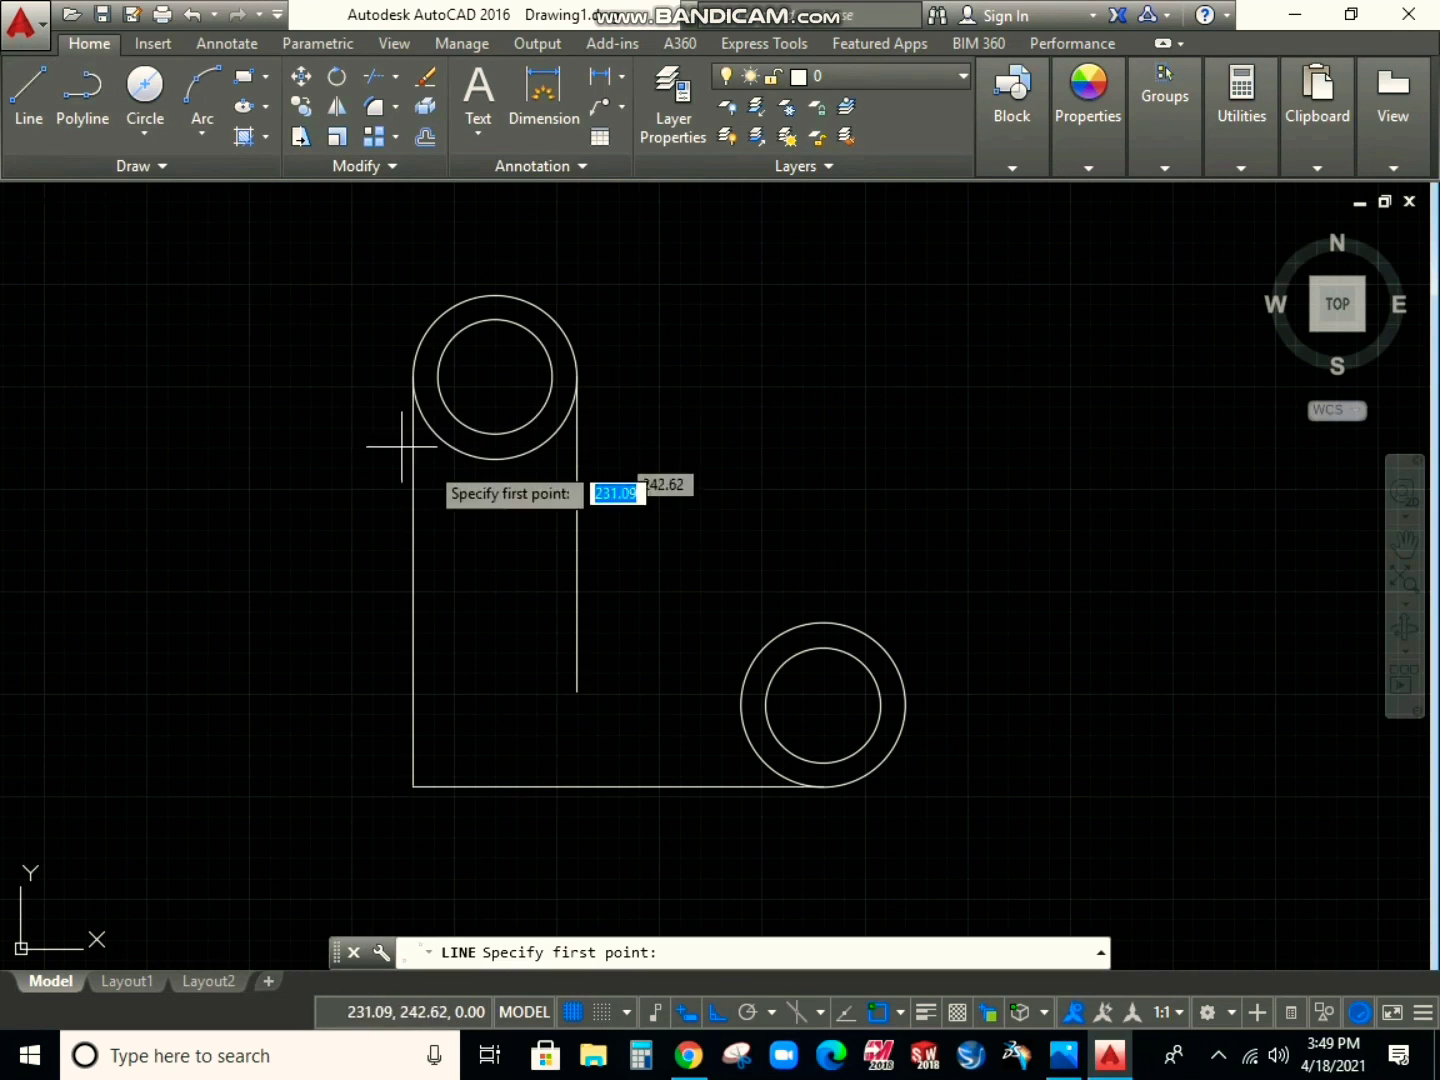
click(823, 622)
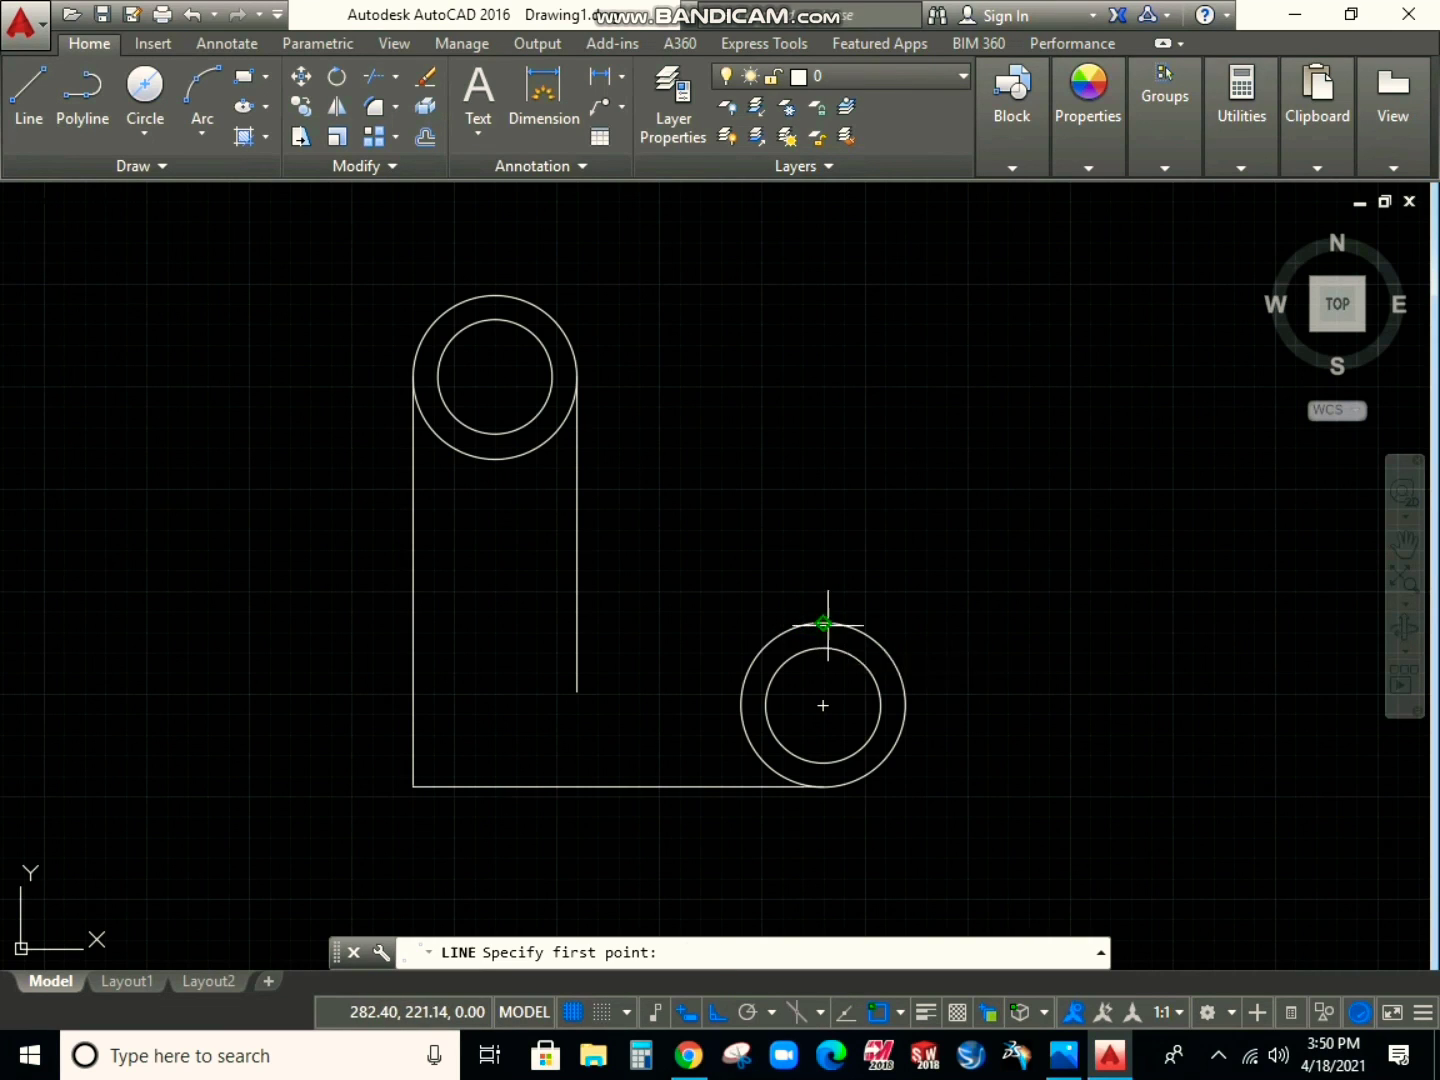
click(518, 603)
key(Escape)
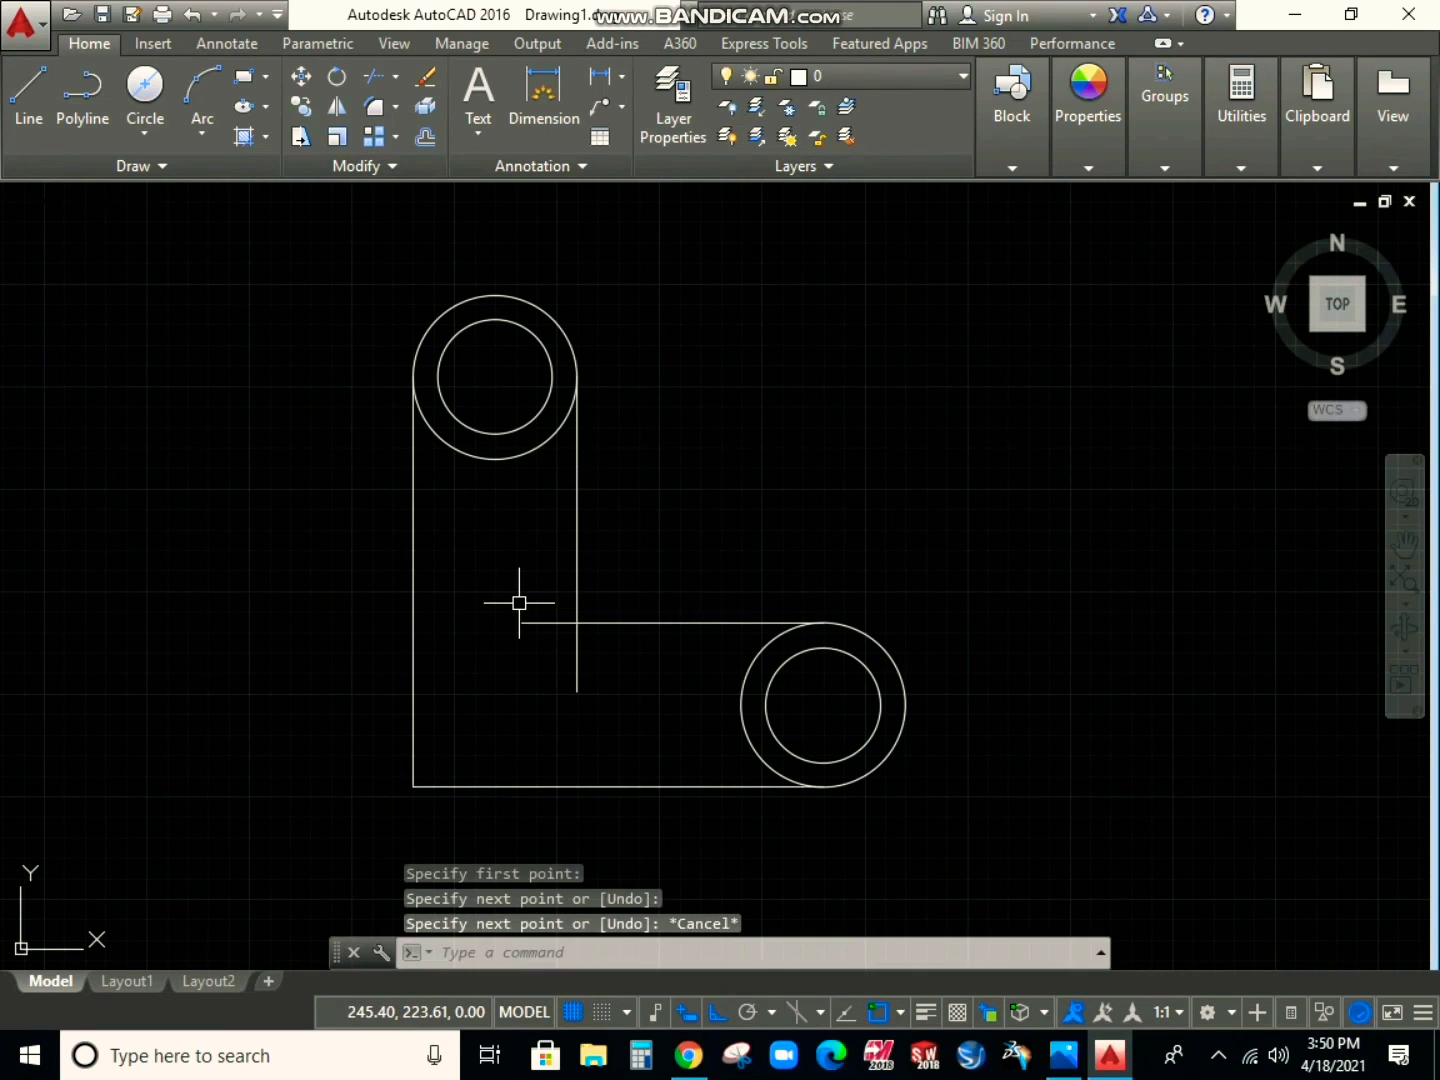
text(TR)
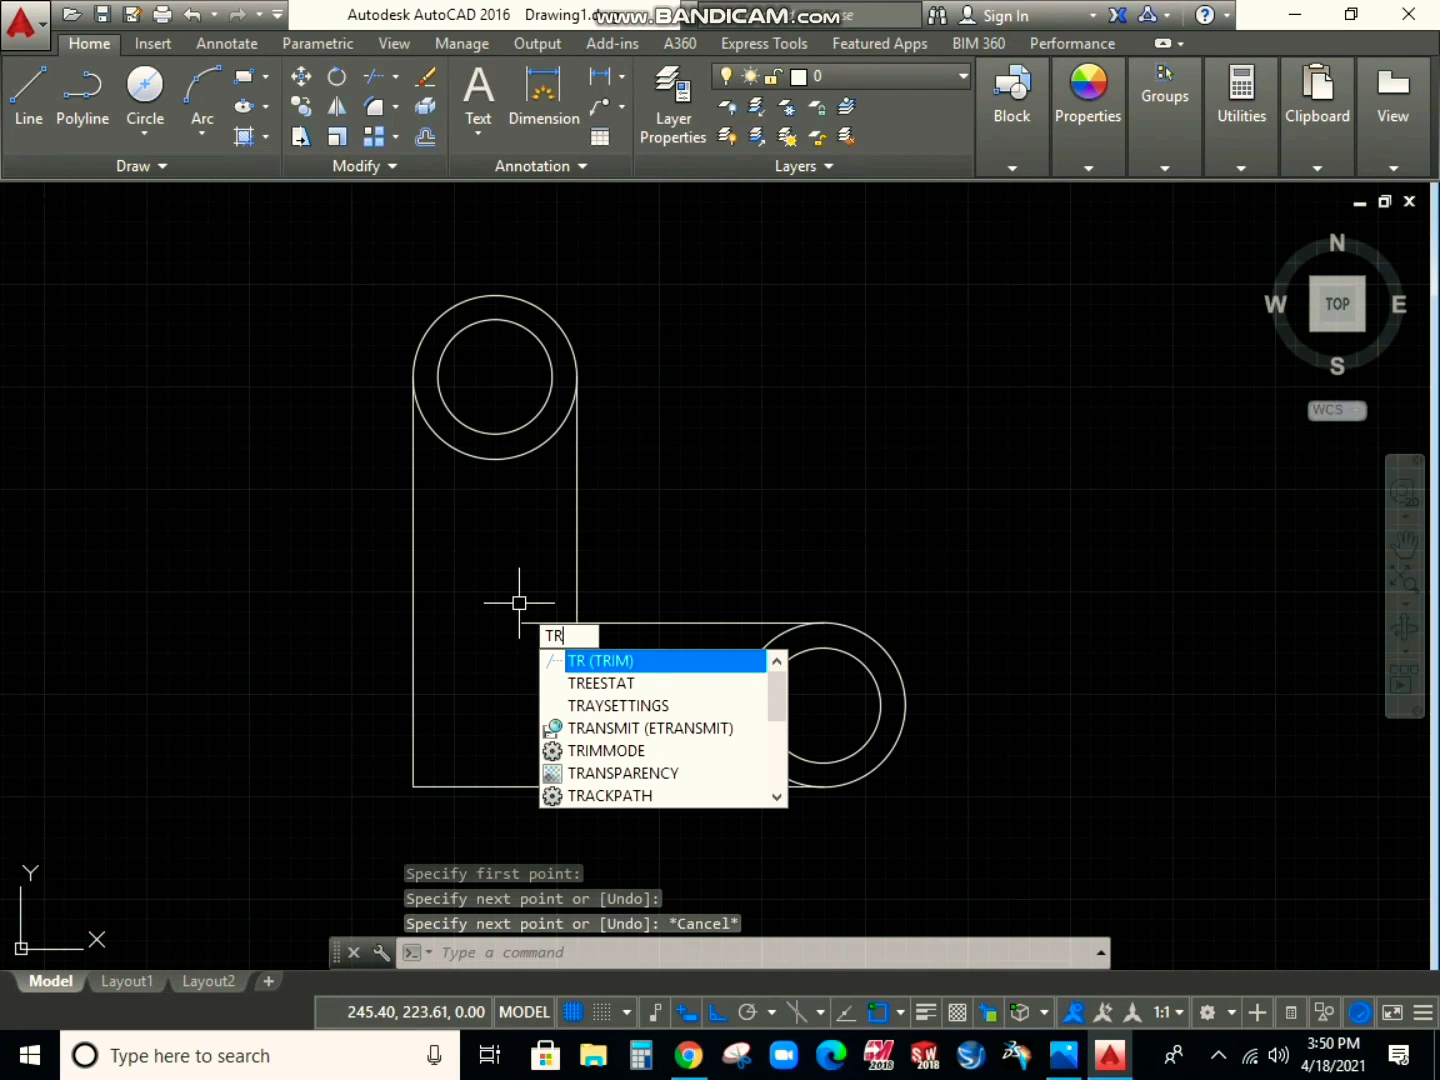
Trim the vertical line's overshoot below the corner, using all edges as cutting edges
key(Return)
key(Return)
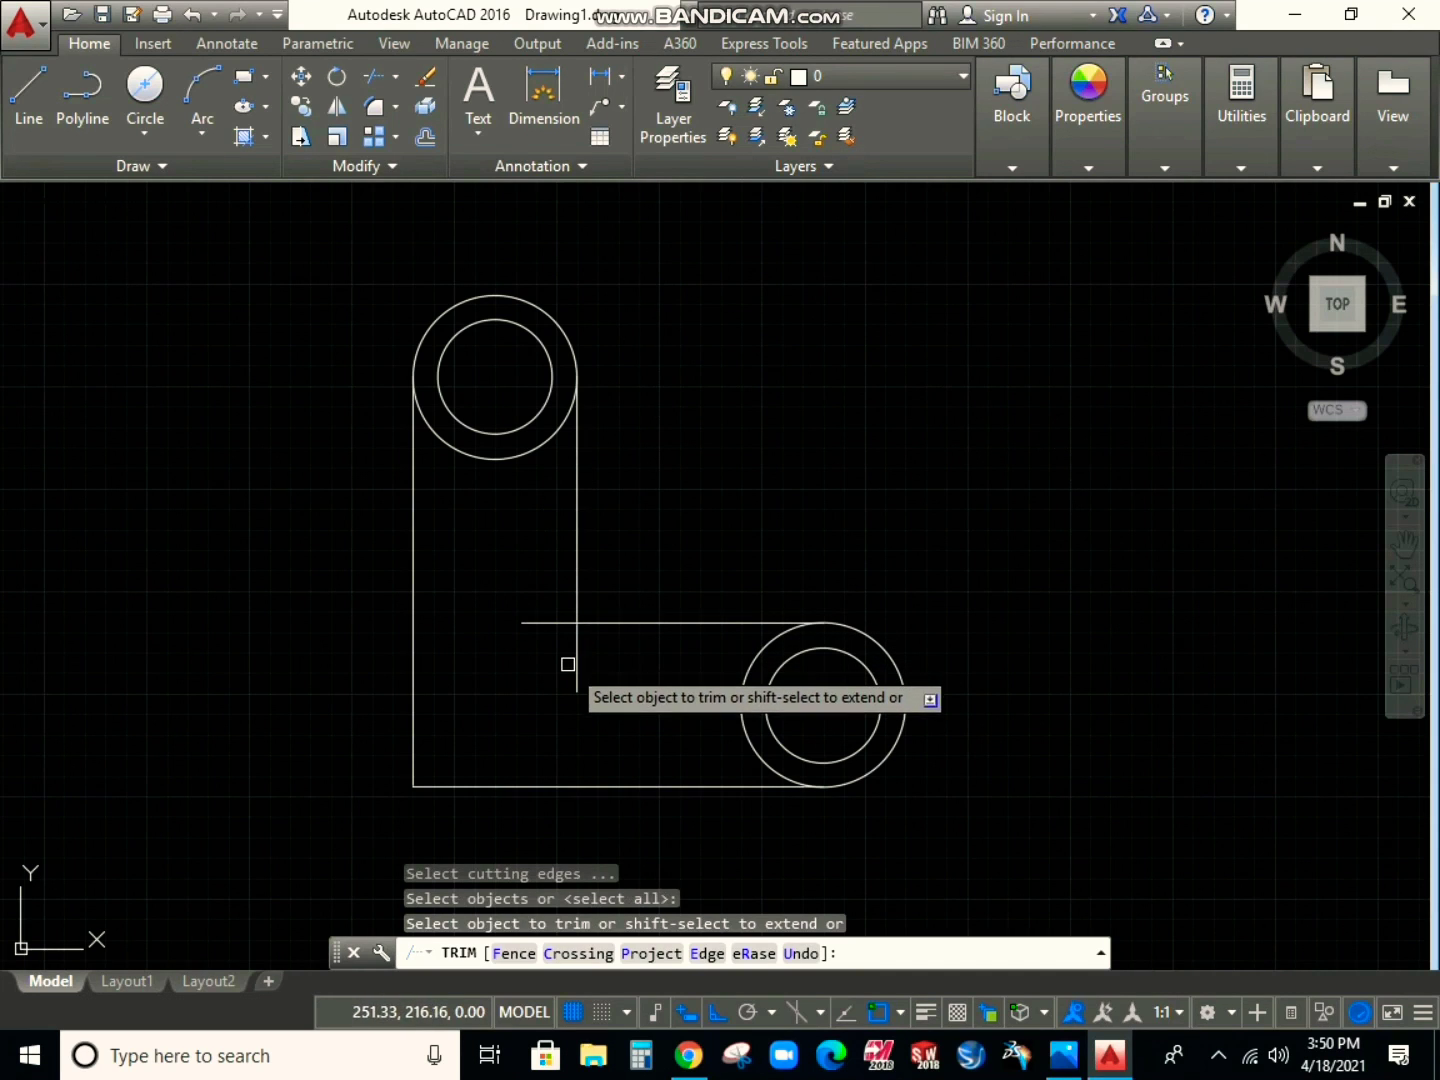
click(576, 667)
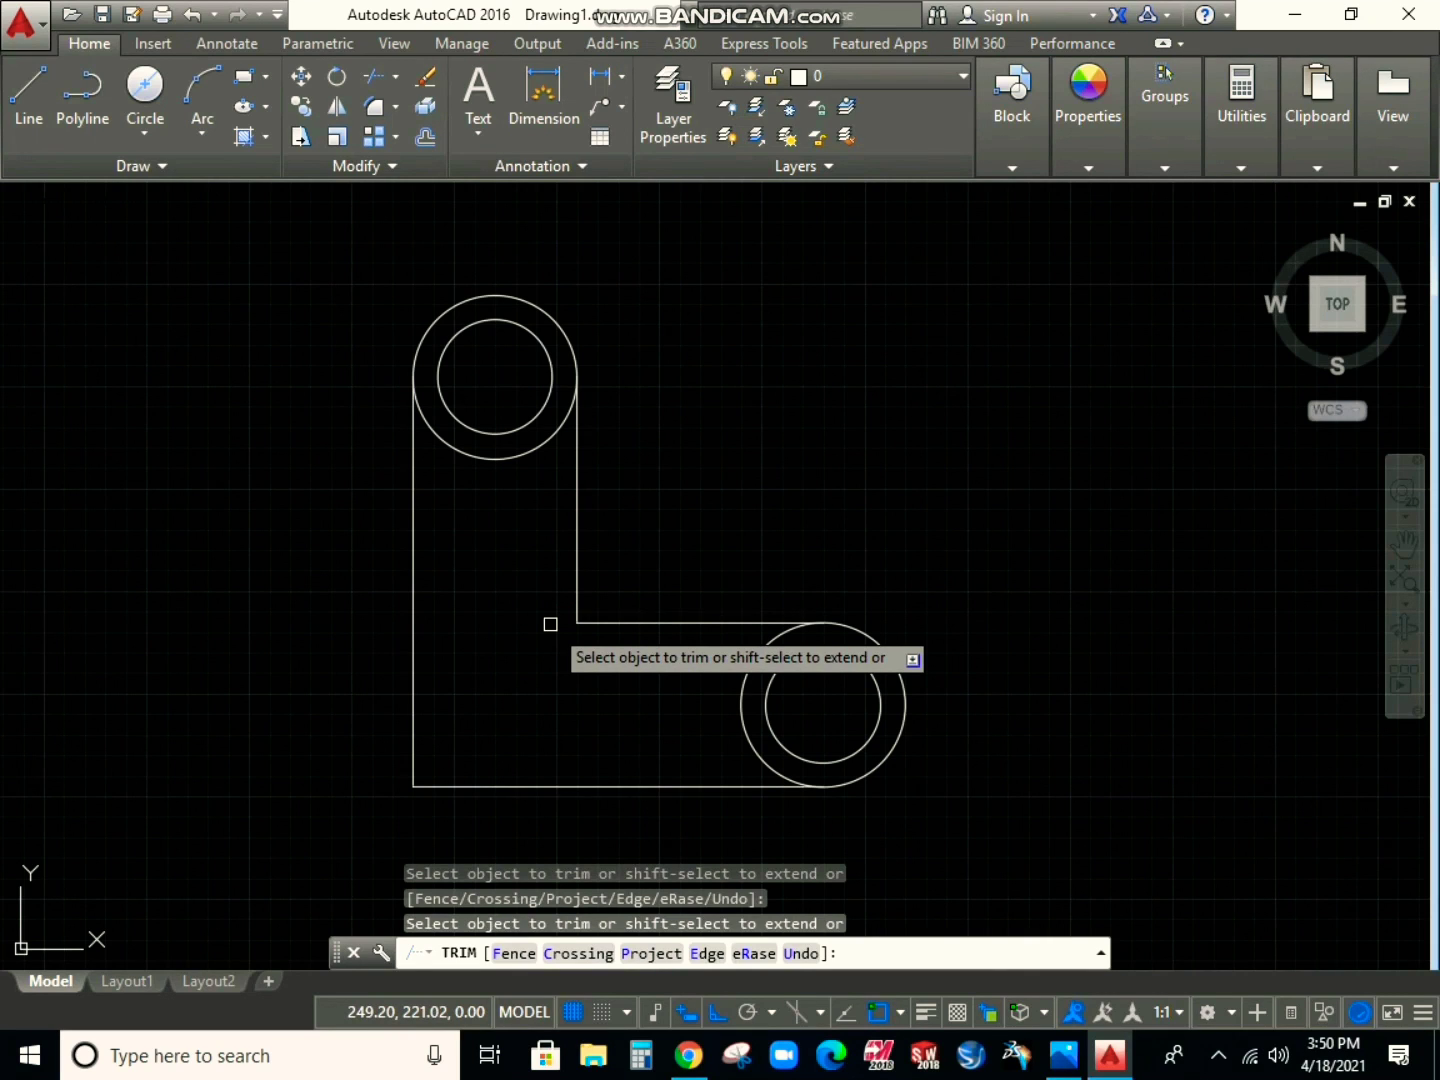
key(Escape)
Zoom out and recentre the link, then switch to the reference photo 2.JPG
scroll(551, 624, down, 2)
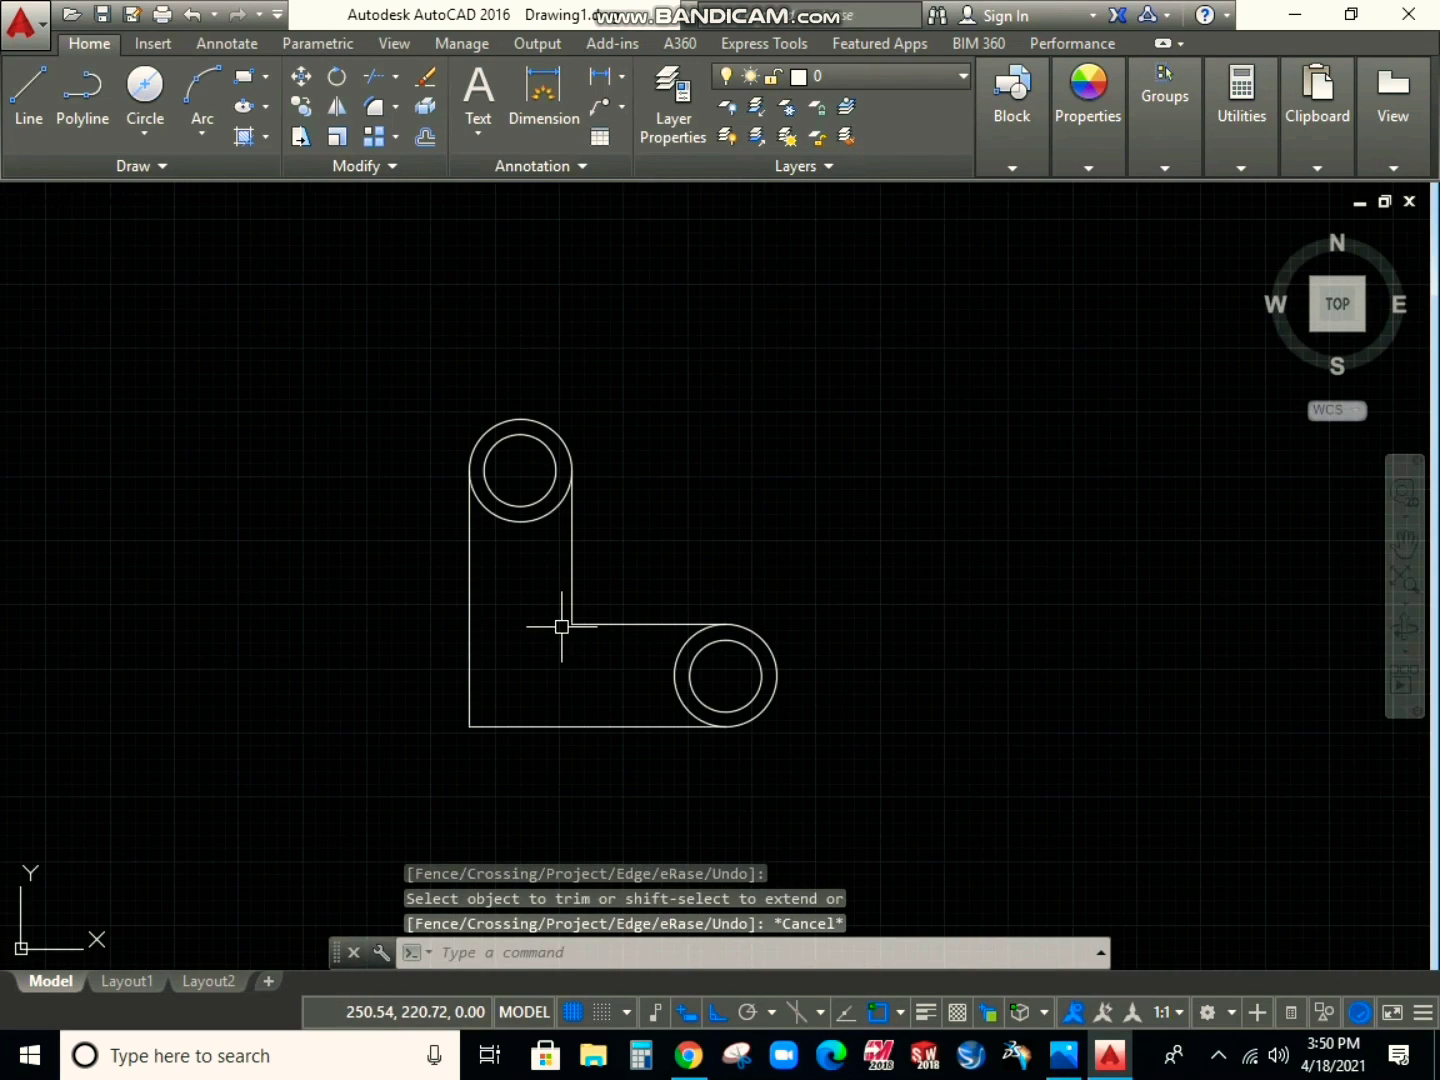
middle_drag(562, 627, 581, 563)
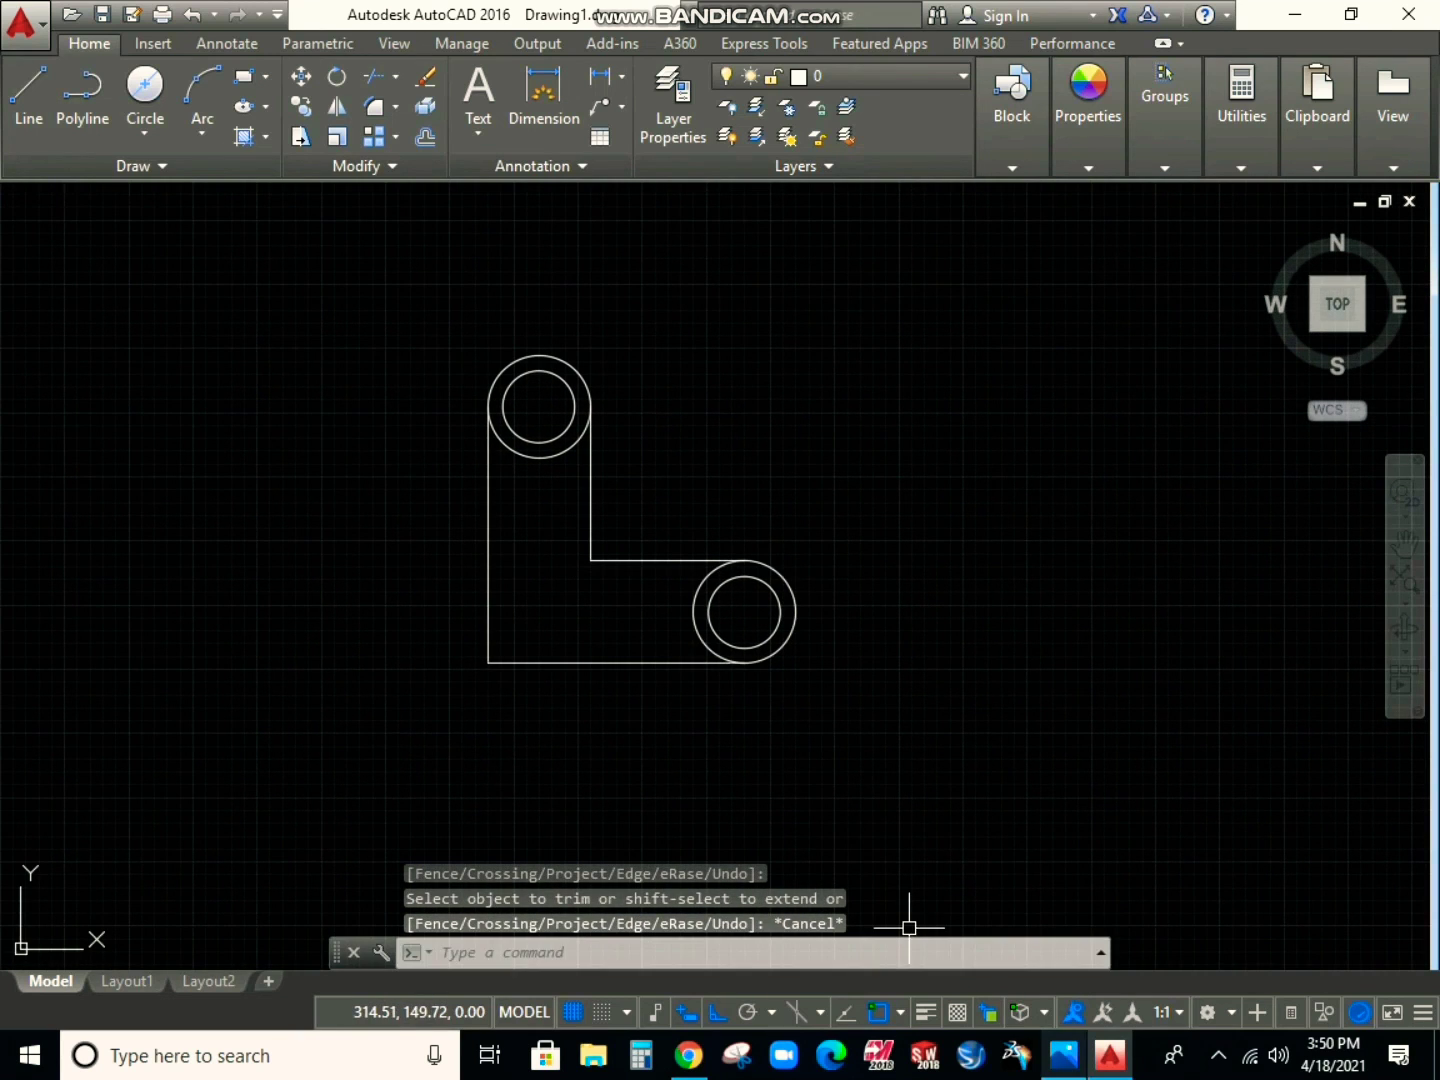
key(alt+Tab)
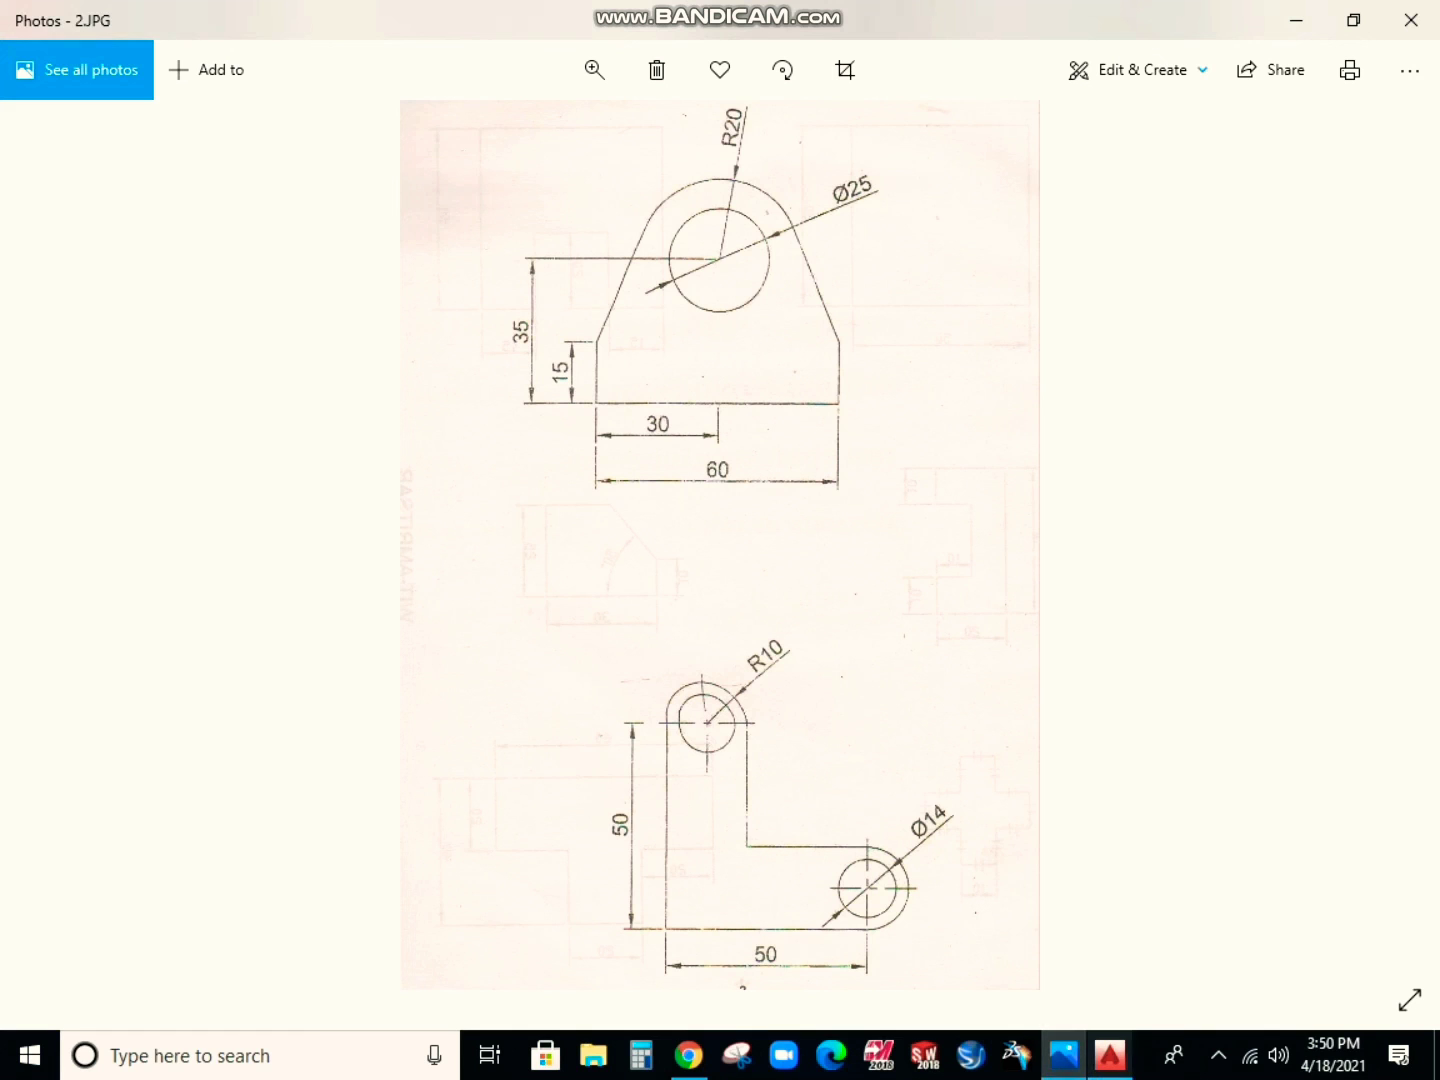
Back in AutoCAD, reframe the finished link, then open Bandicam from the system tray
click(1111, 1055)
scroll(889, 736, down, 2)
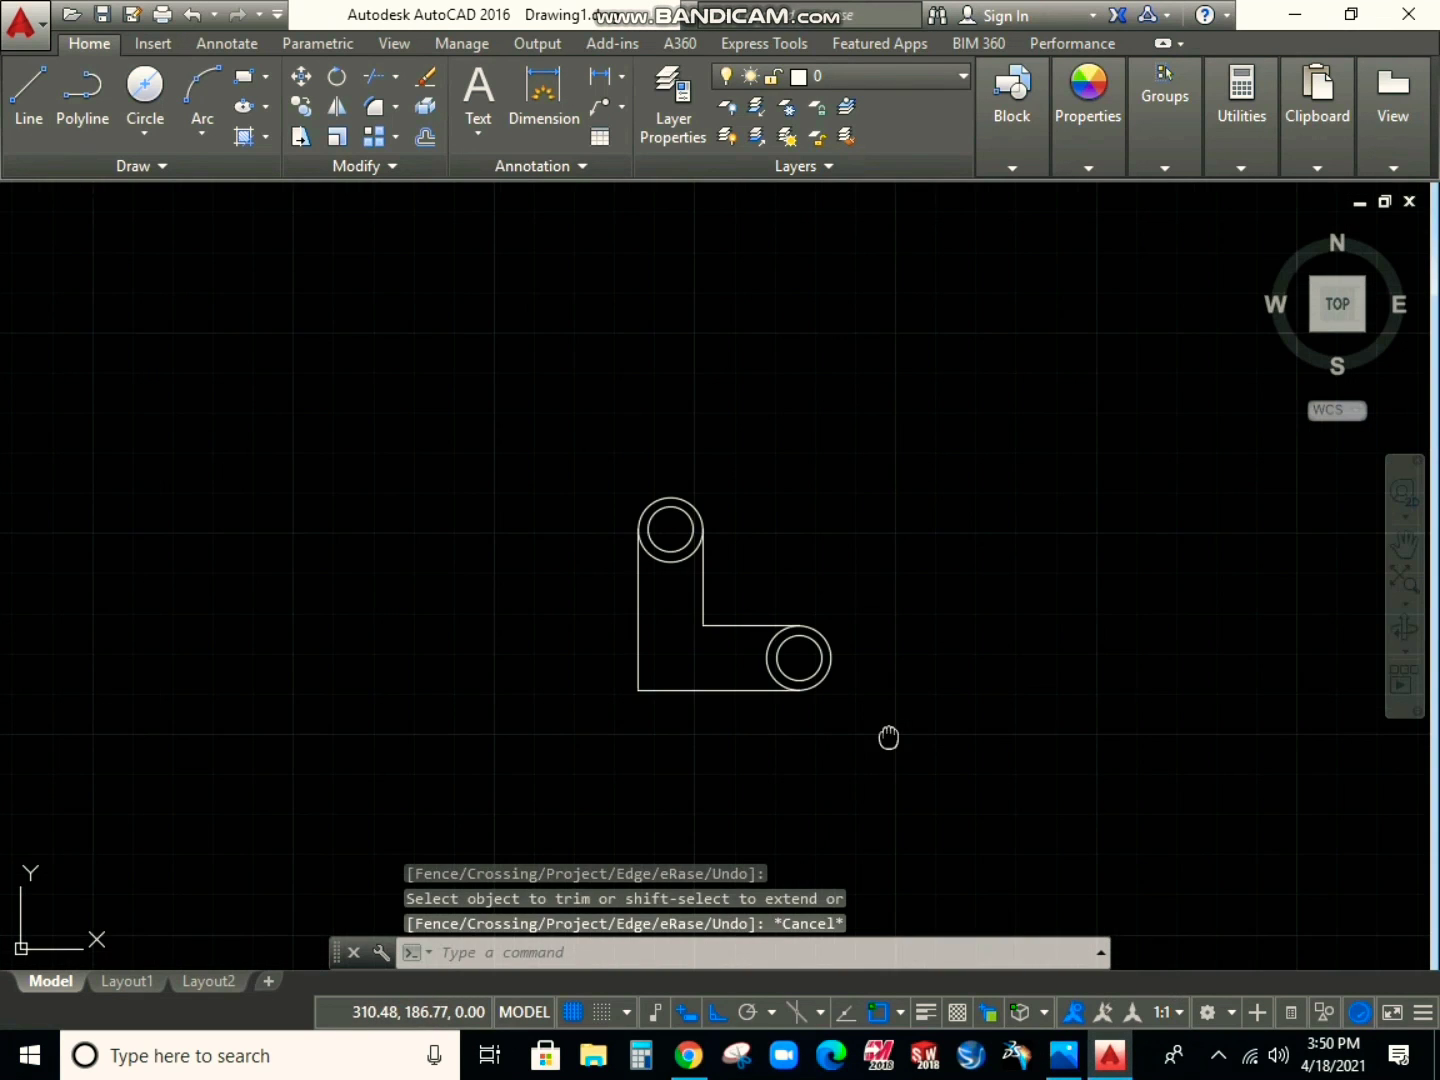
mouse_move(887, 736)
middle_down()
mouse_move(881, 636)
mouse_move(824, 550)
middle_up()
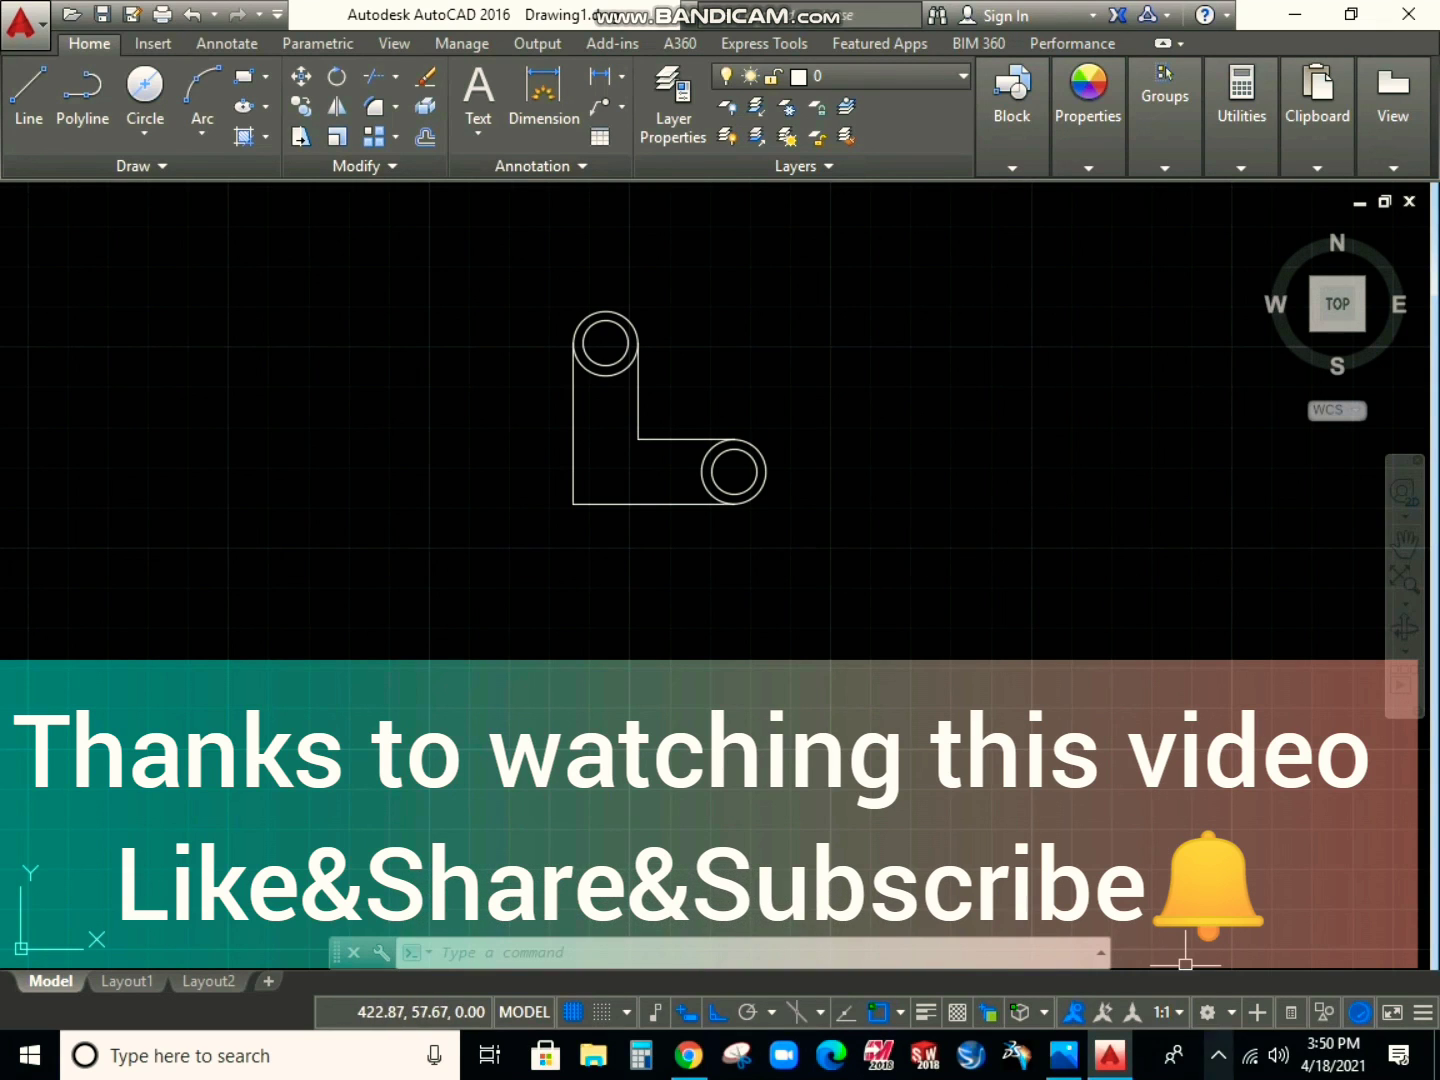
click(1218, 1055)
click(1193, 1005)
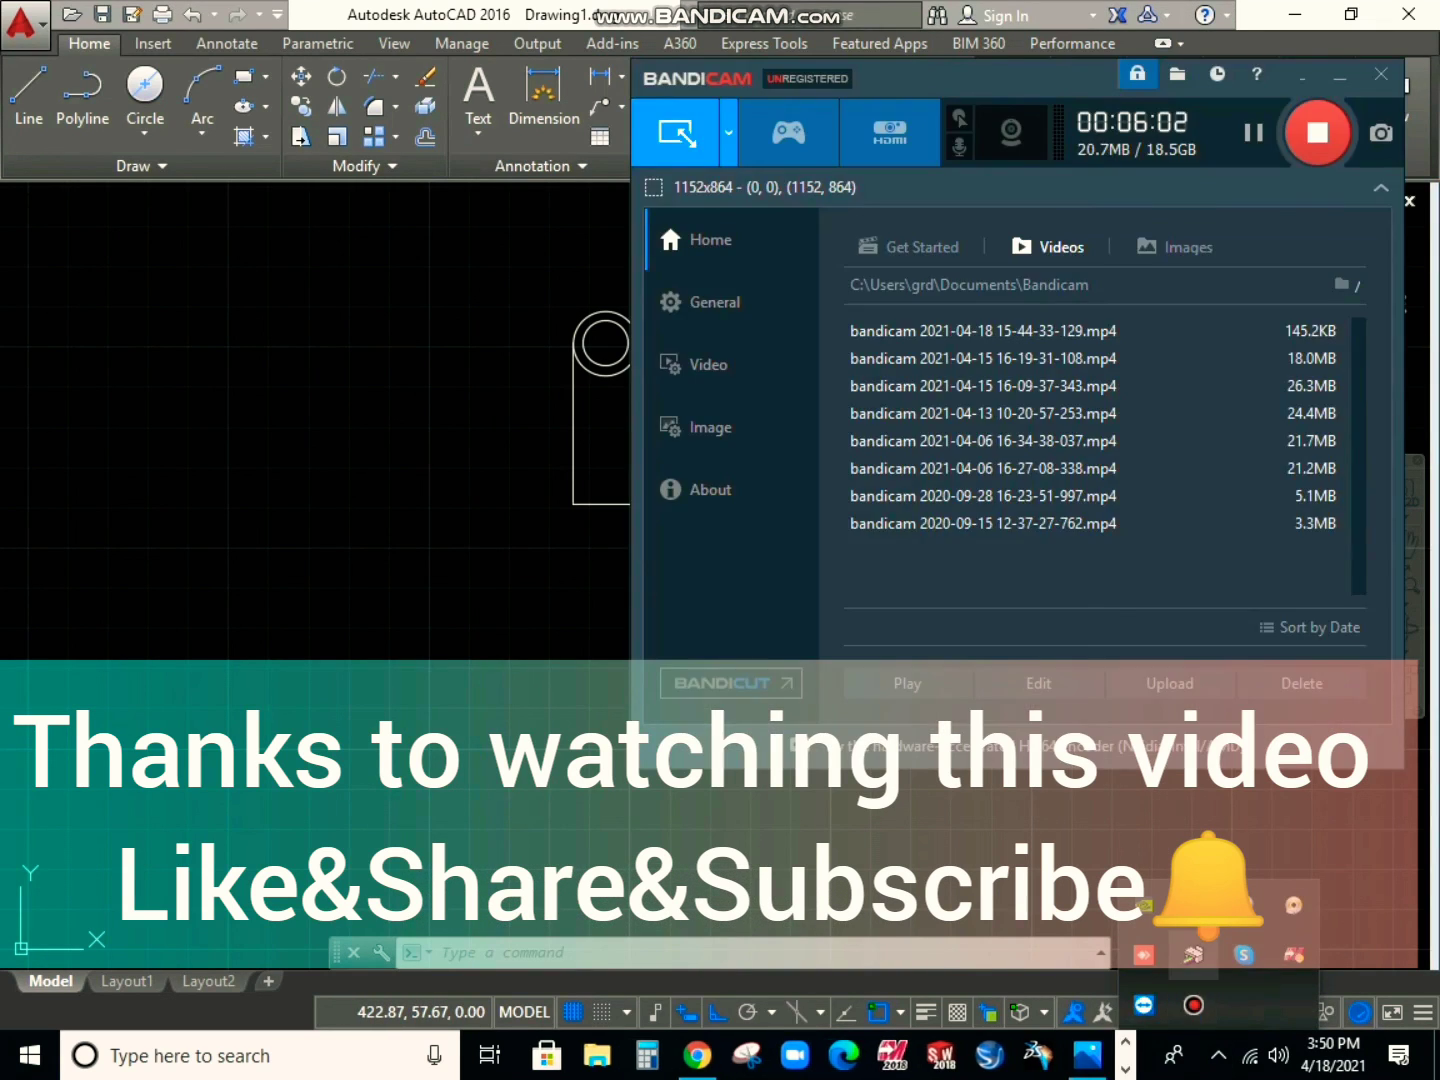